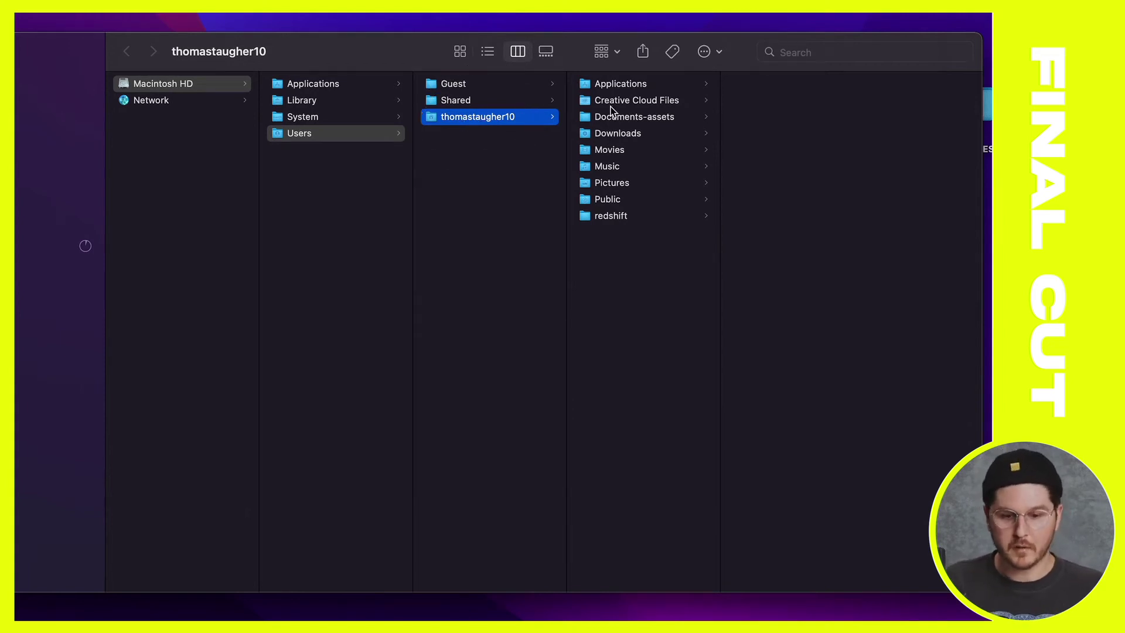
- Create a folder named Titles inside the Motion Templates folder in the home Movies folder
click(609, 151)
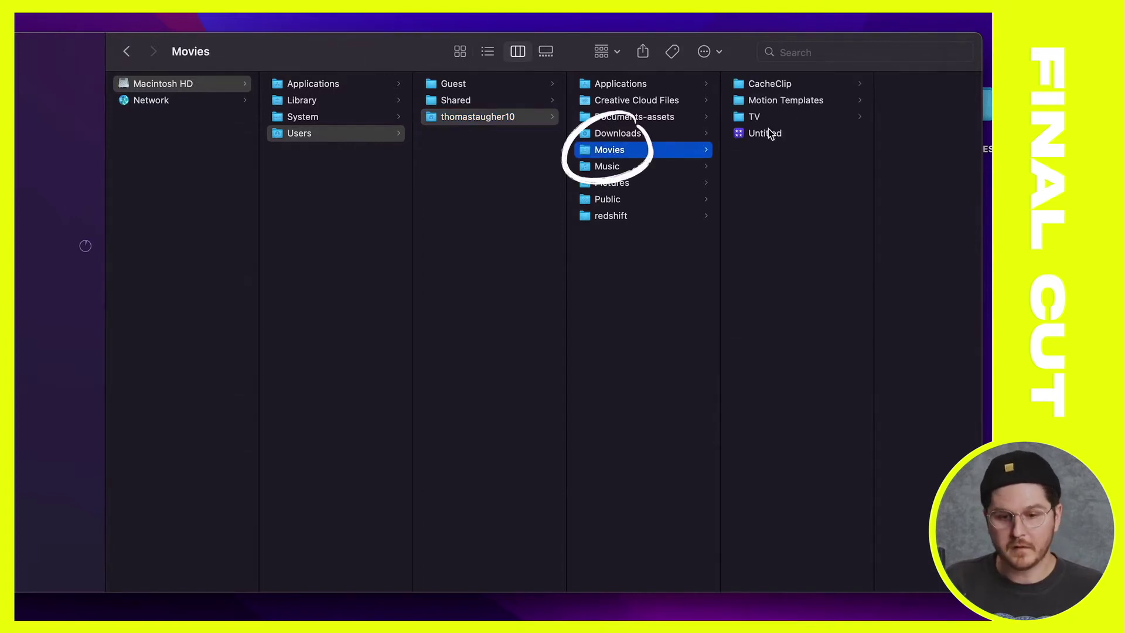
click(792, 102)
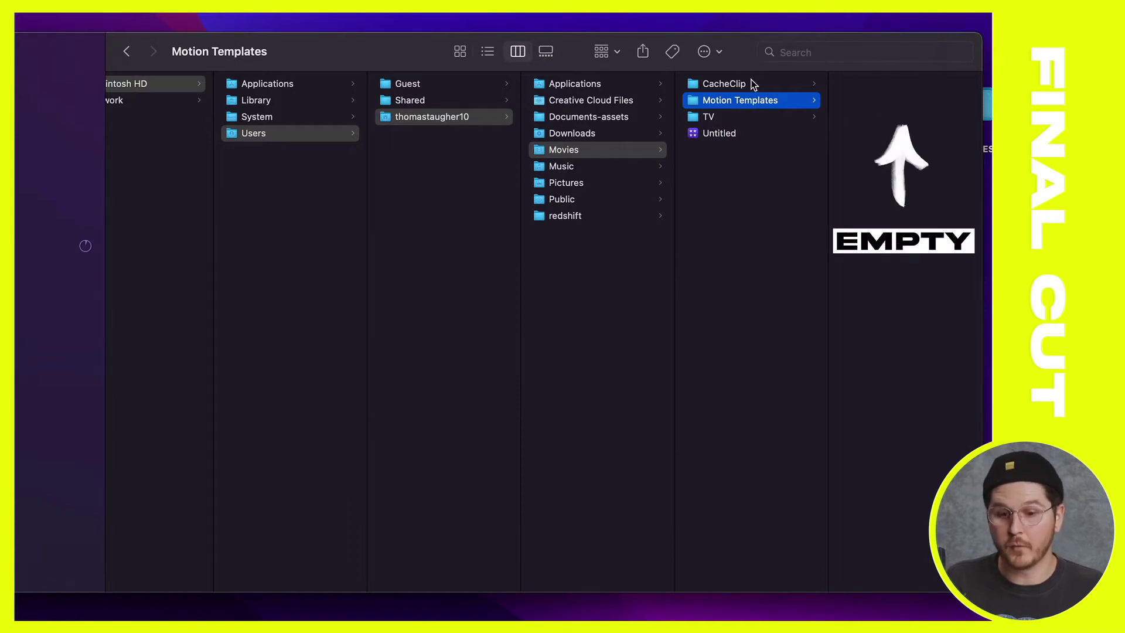
right_click(914, 130)
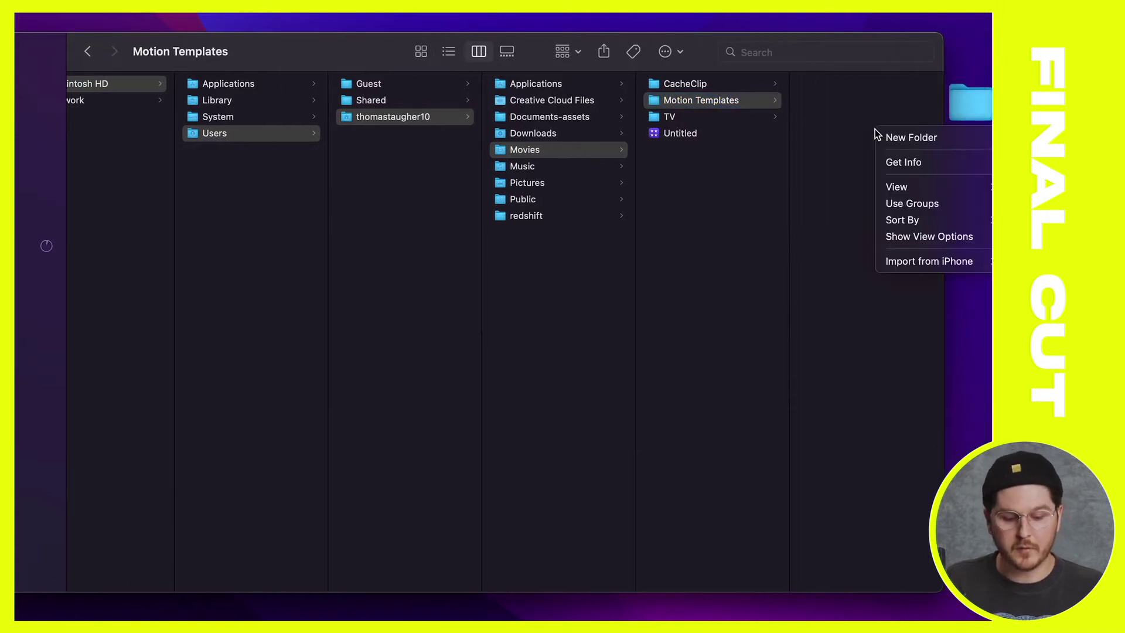
click(901, 138)
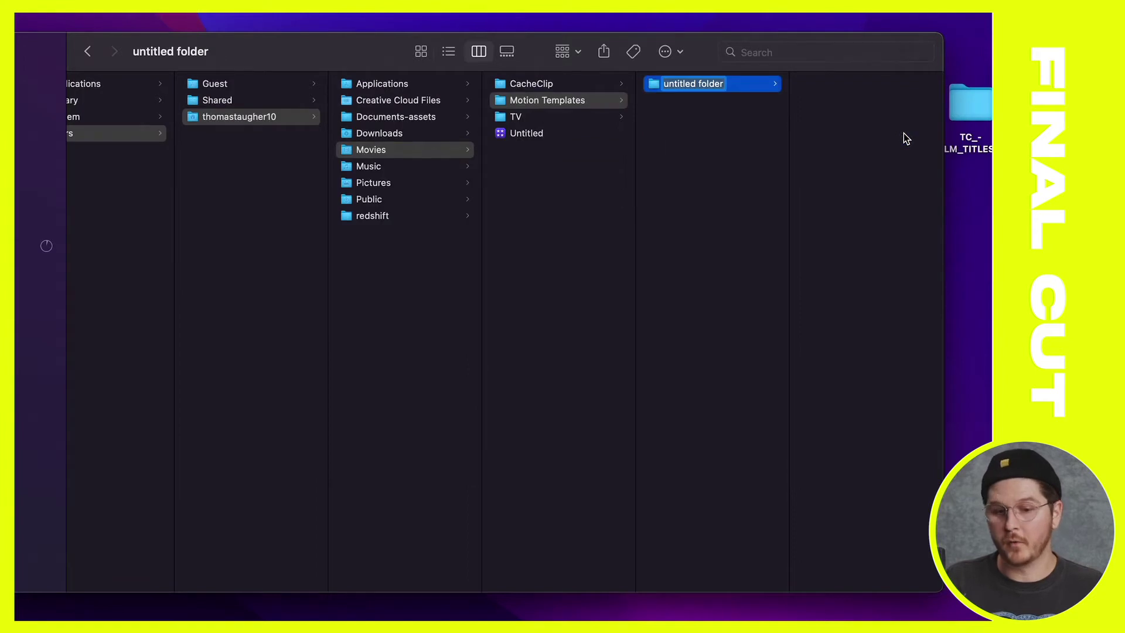
text(Titles)
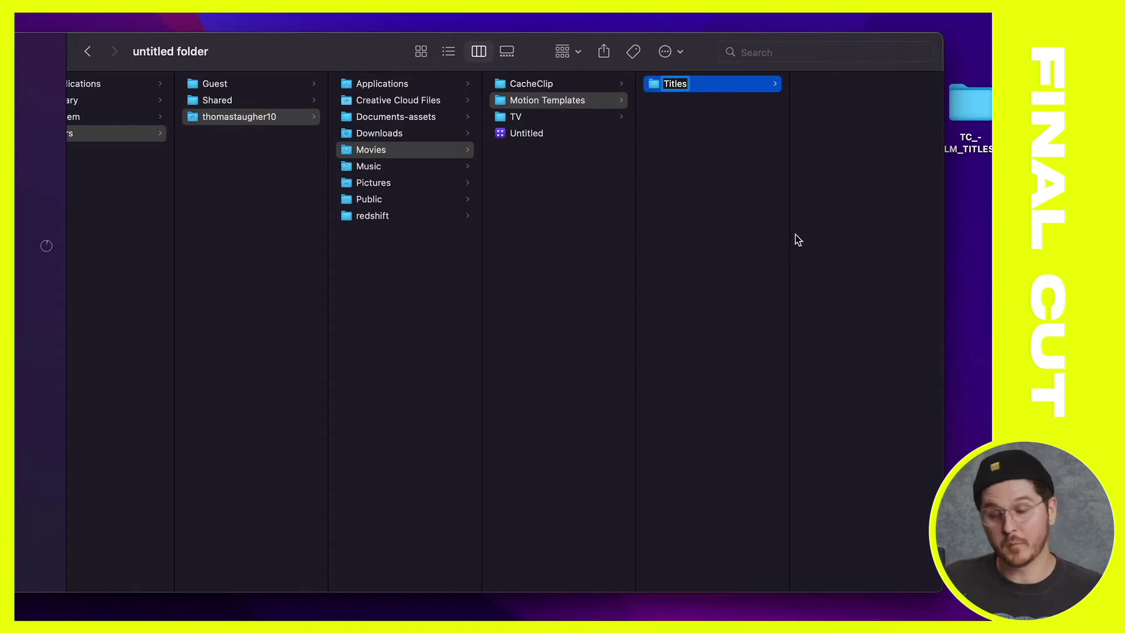
click(714, 235)
click(675, 83)
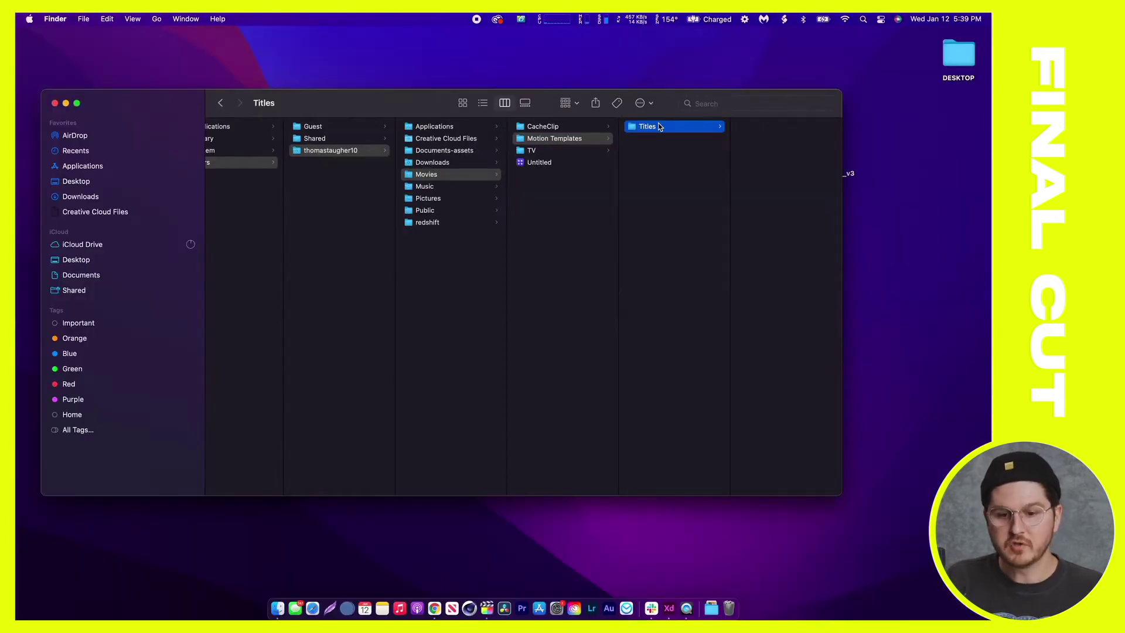
- Copy the FilmTitles folder from the FINALCUT folder inside the TC_-_FILM_TITLES_v3 folder on the desktop
drag(668, 95, 657, 228)
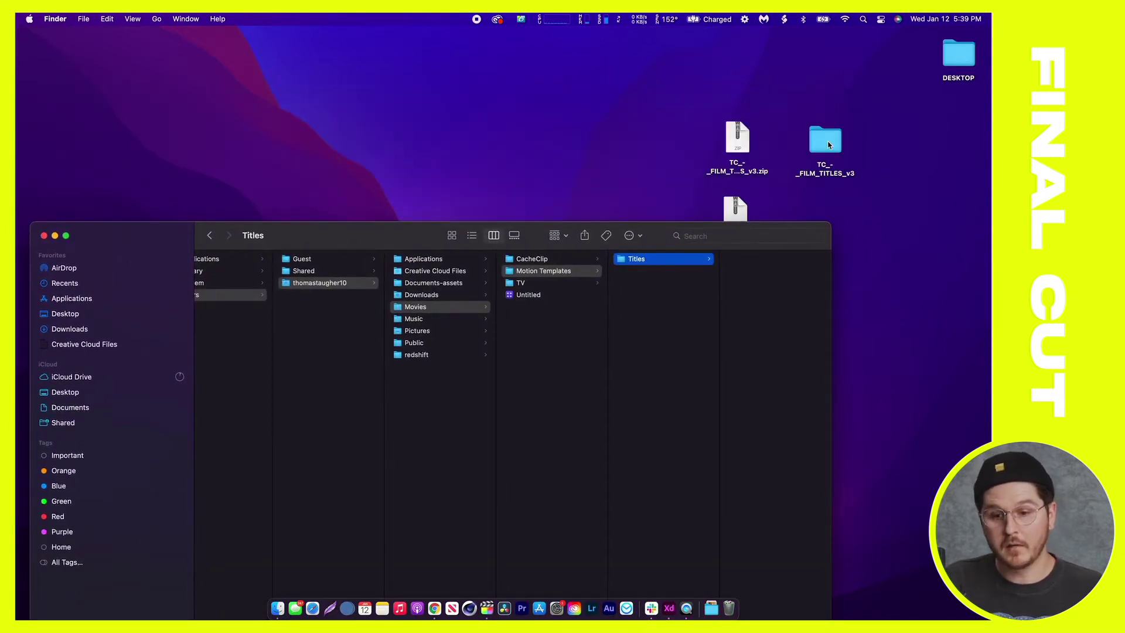
double_click(829, 144)
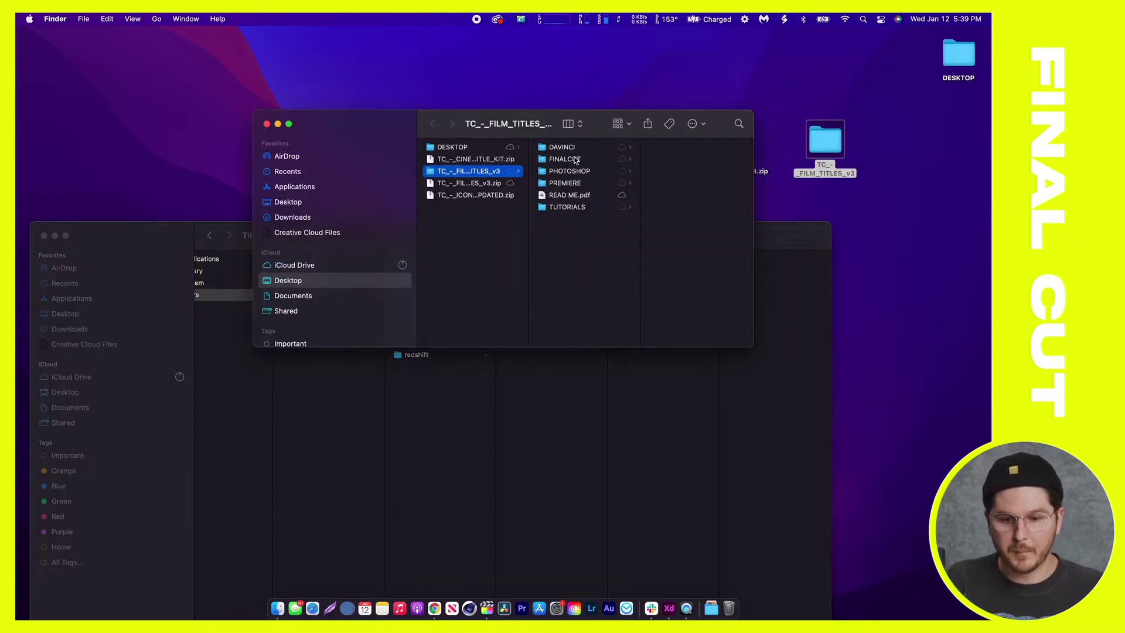
click(559, 162)
click(680, 148)
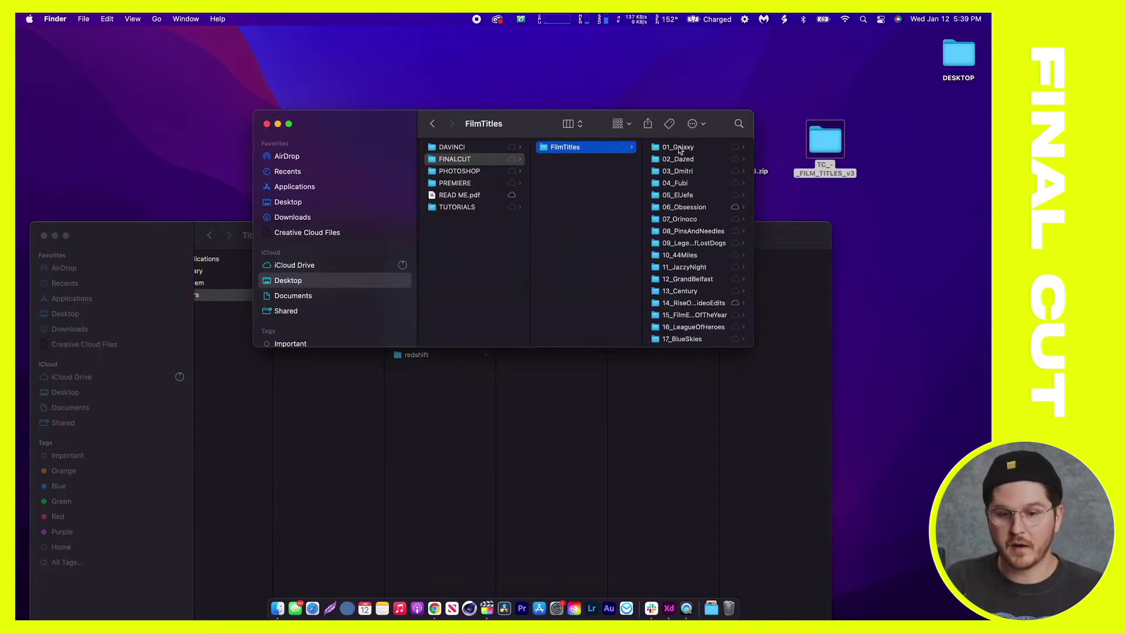
right_click(573, 151)
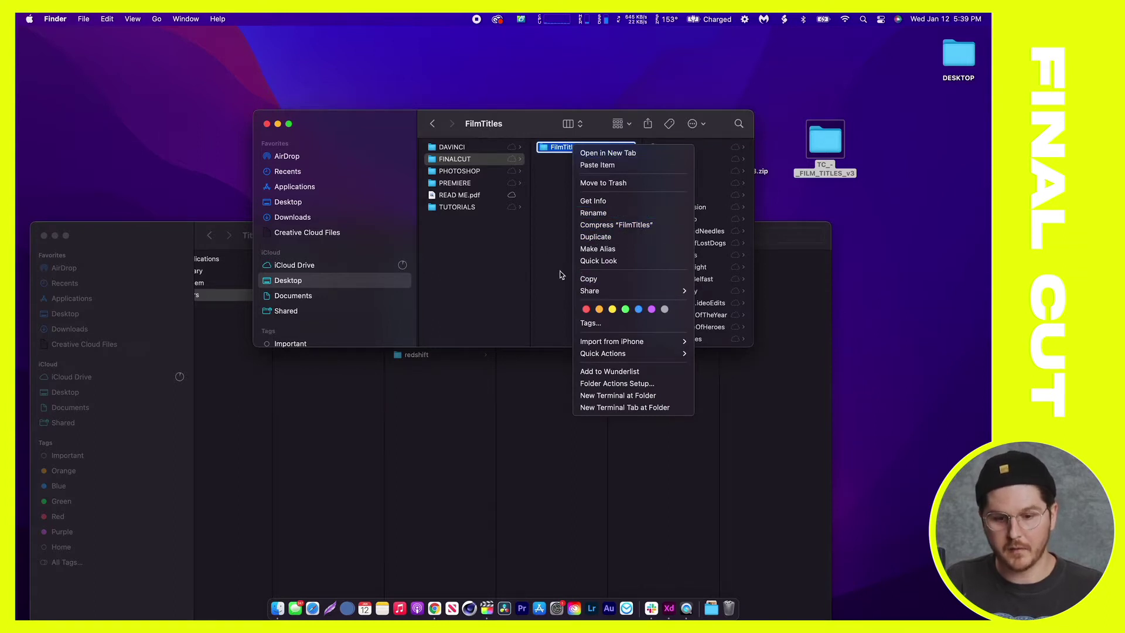
click(570, 398)
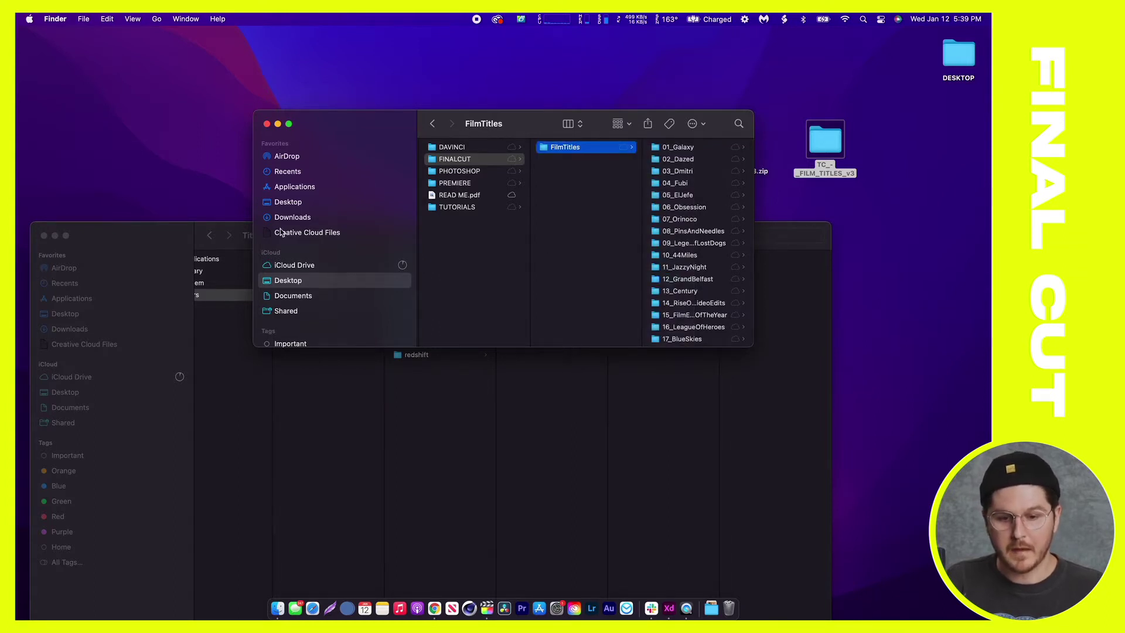
- Paste the copied FilmTitles folder into the Titles folder and open it
click(169, 235)
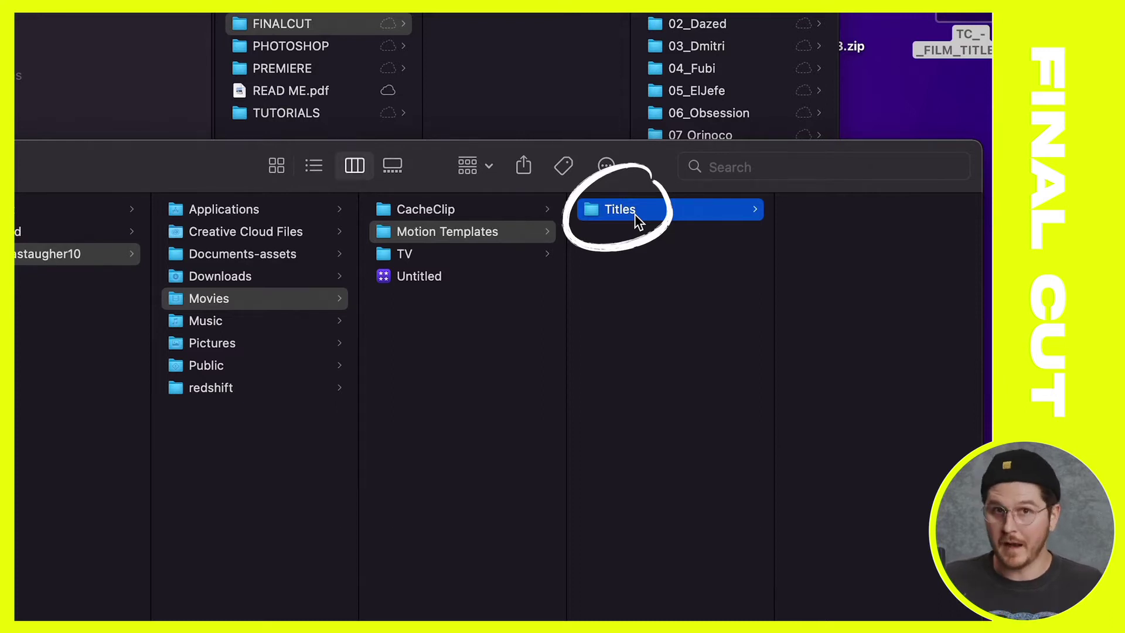
right_click(791, 238)
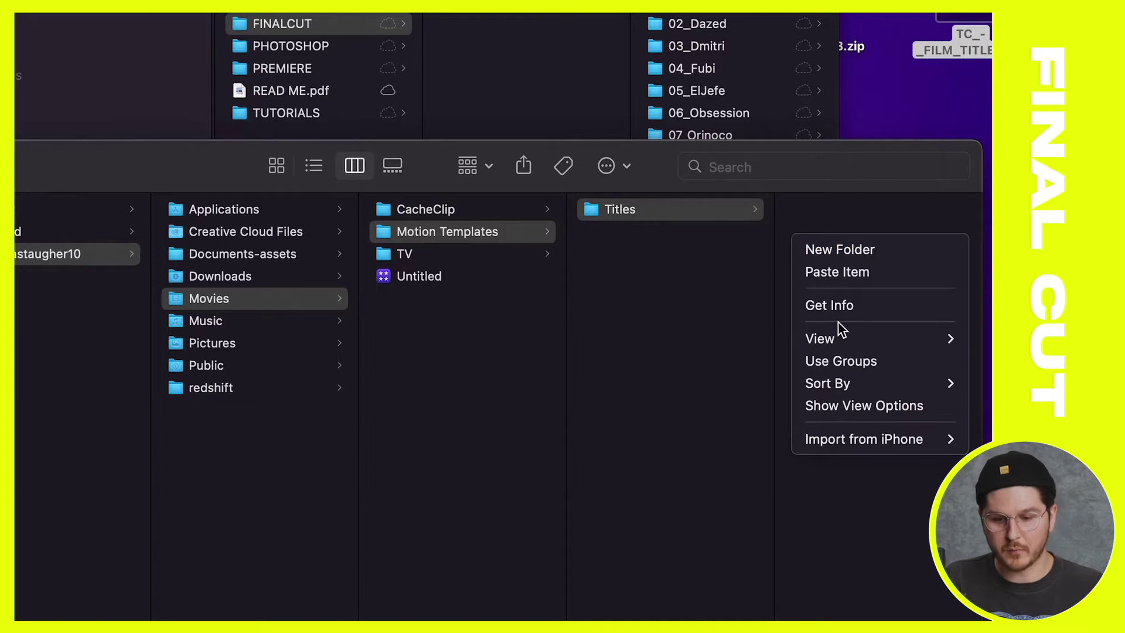
click(849, 271)
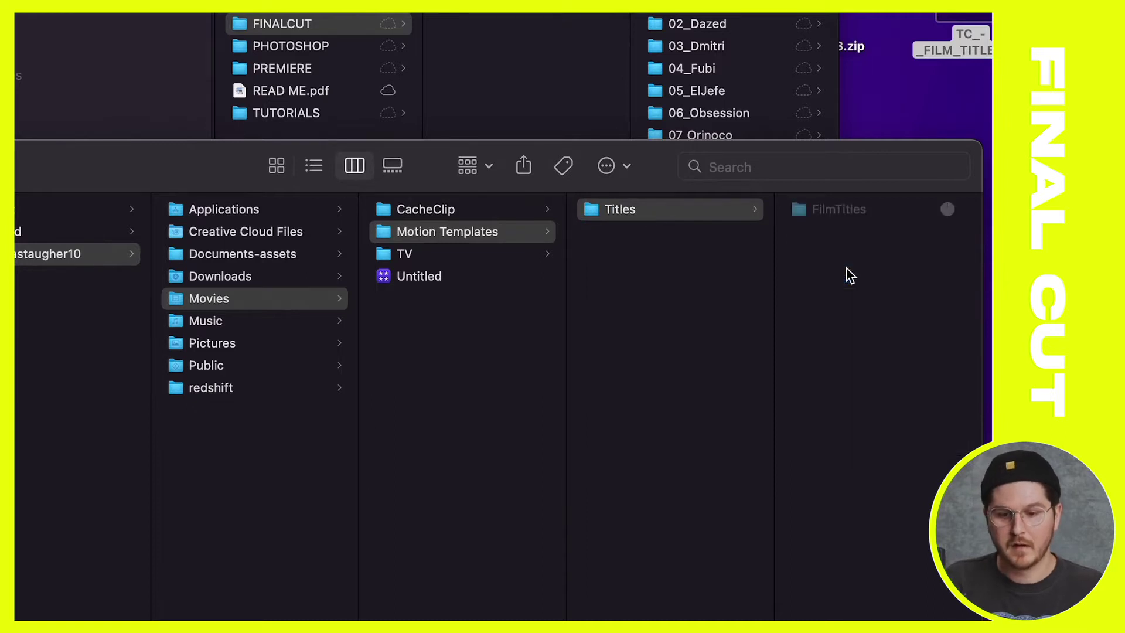
click(829, 200)
click(844, 199)
key(super+a)
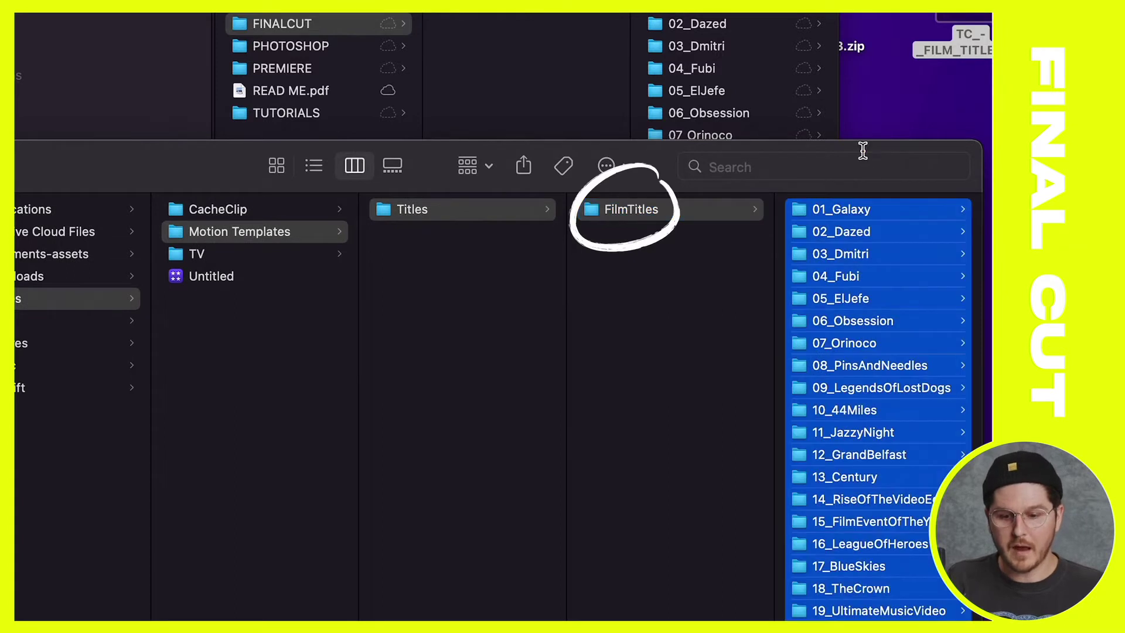
drag(607, 212, 456, 307)
key(super+z)
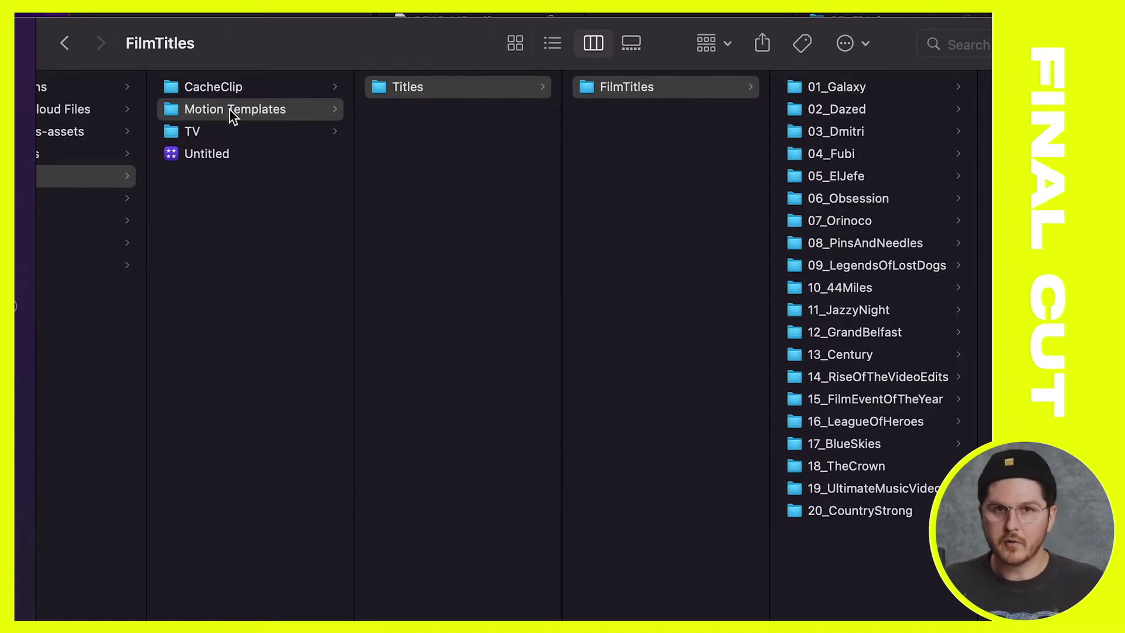
- Inspect the full name and extension of the Motion Templates folder in its info window, and close the window
click(485, 144)
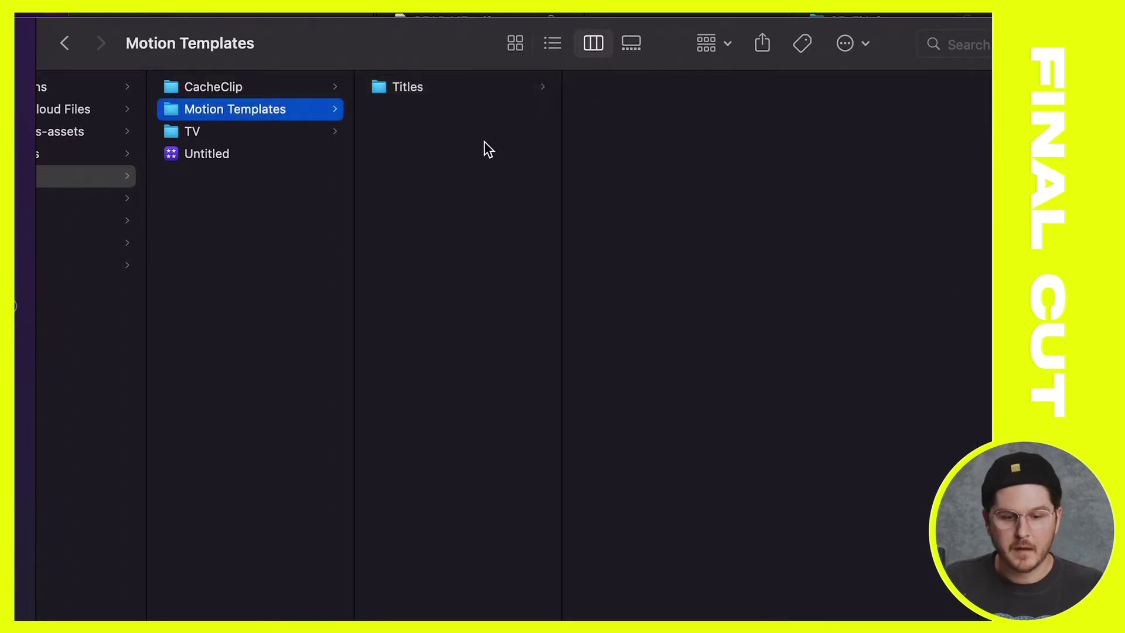
right_click(252, 117)
click(287, 211)
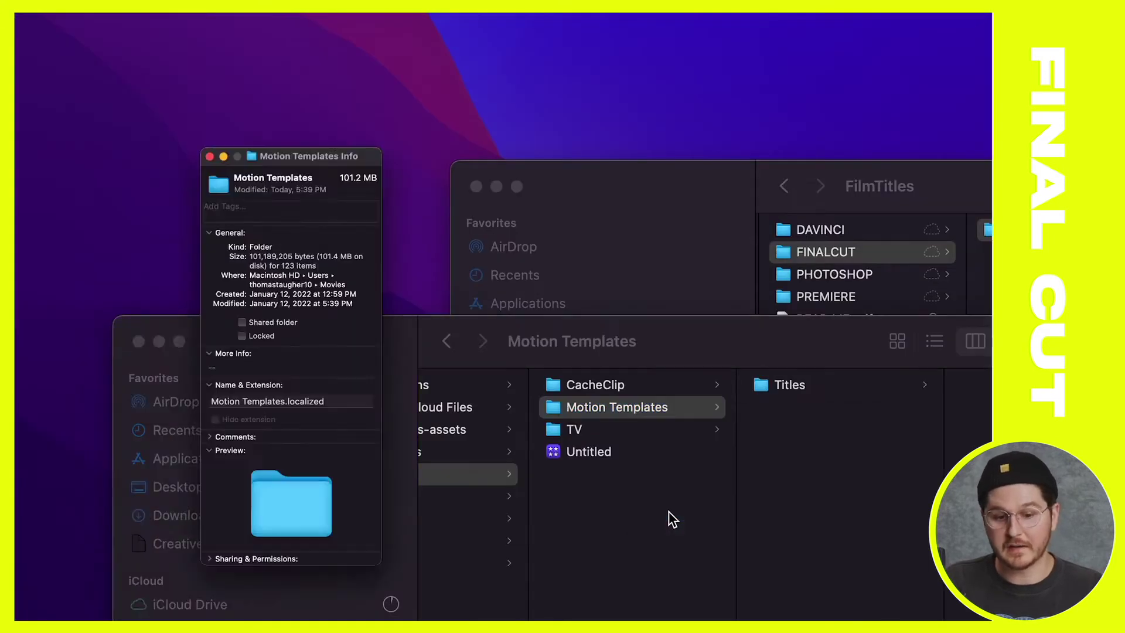
click(344, 401)
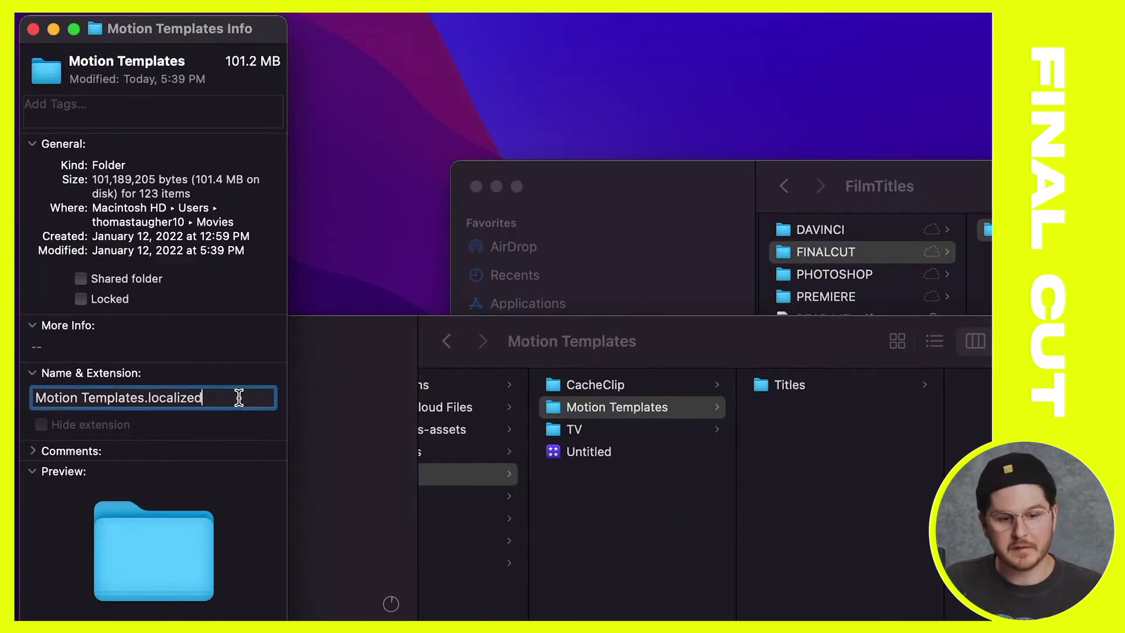
click(33, 373)
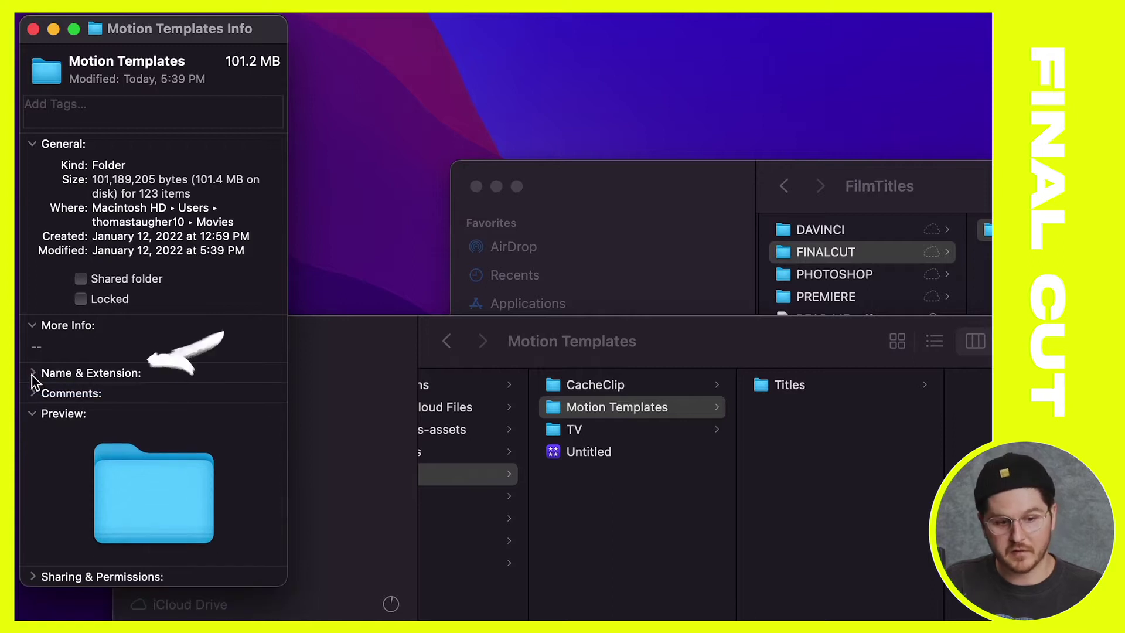
click(33, 374)
click(262, 397)
drag(262, 397, 146, 397)
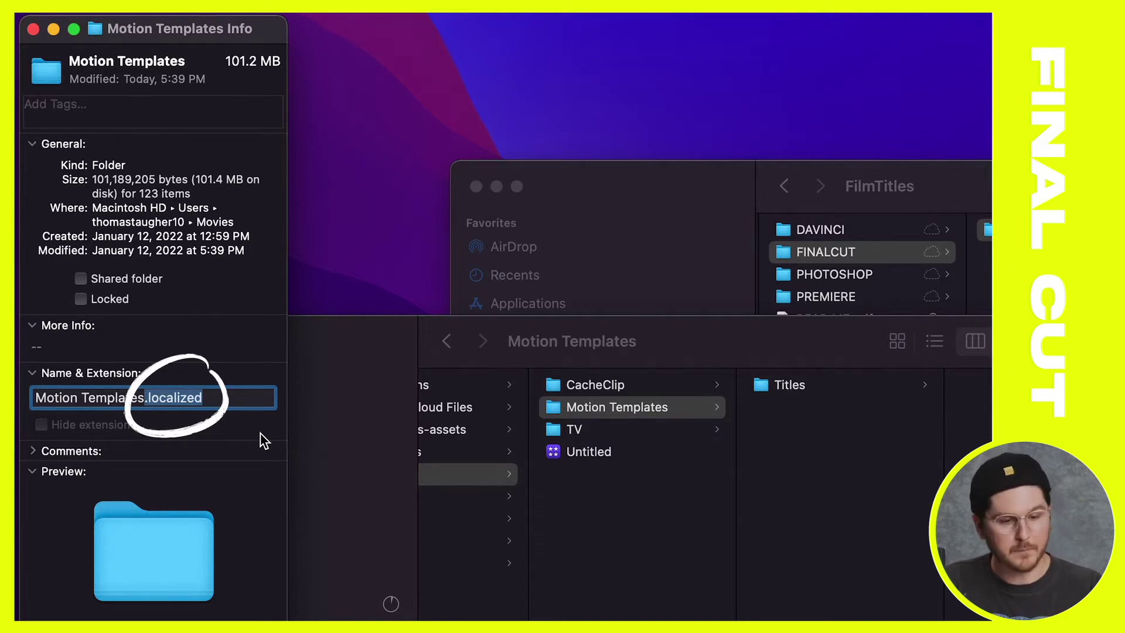
click(33, 28)
- Rename the Titles folder as Titles.localized through its info window, and close the window
click(338, 99)
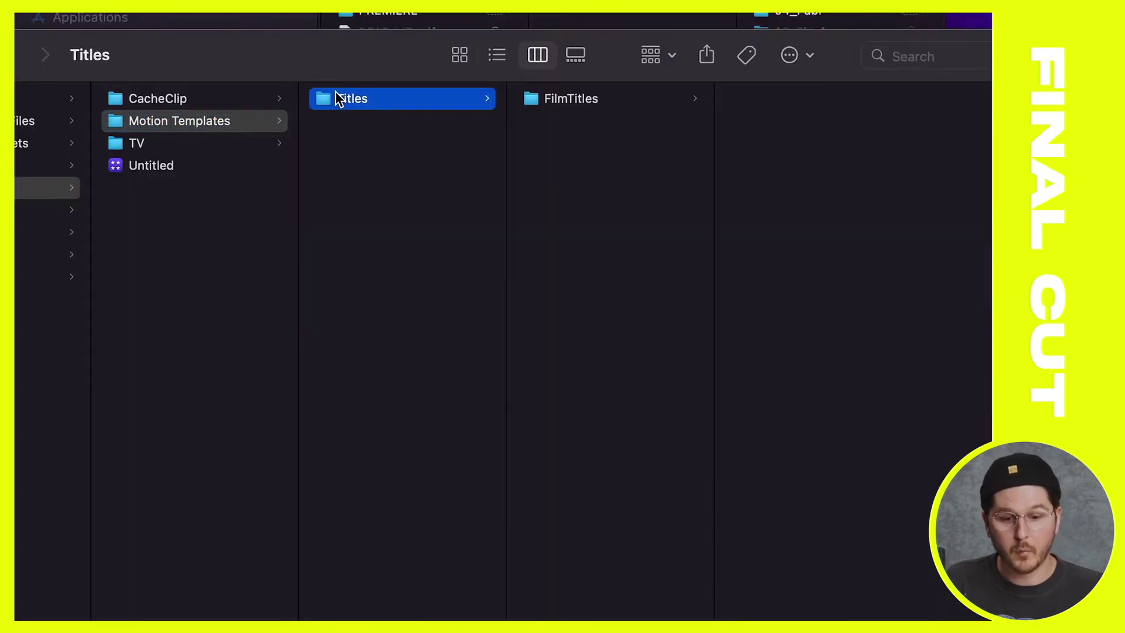
right_click(369, 107)
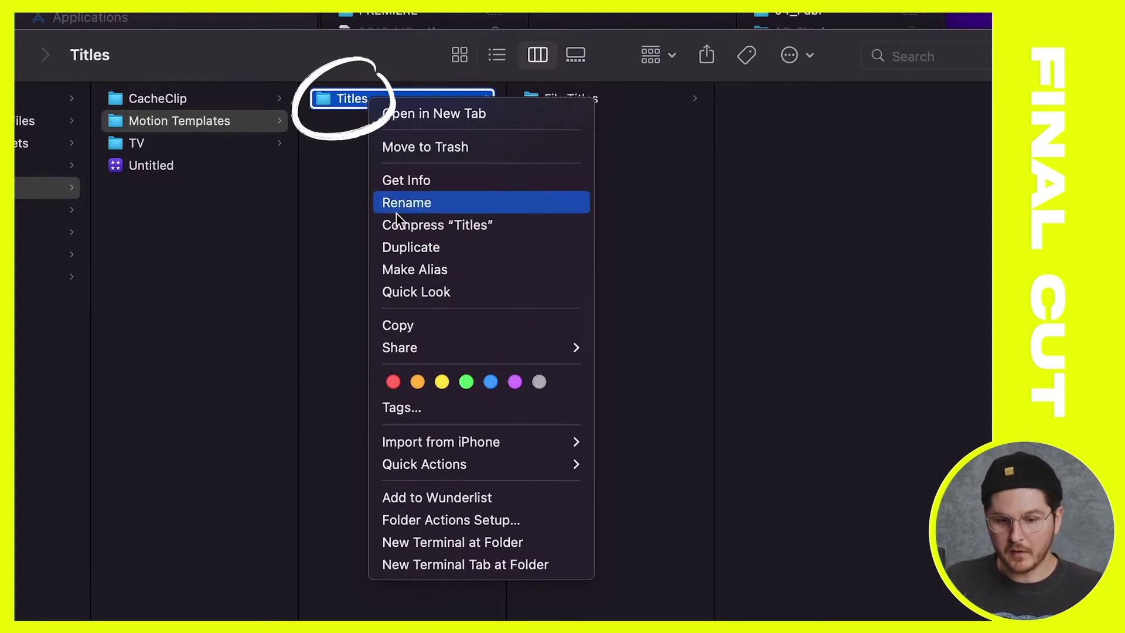
click(415, 182)
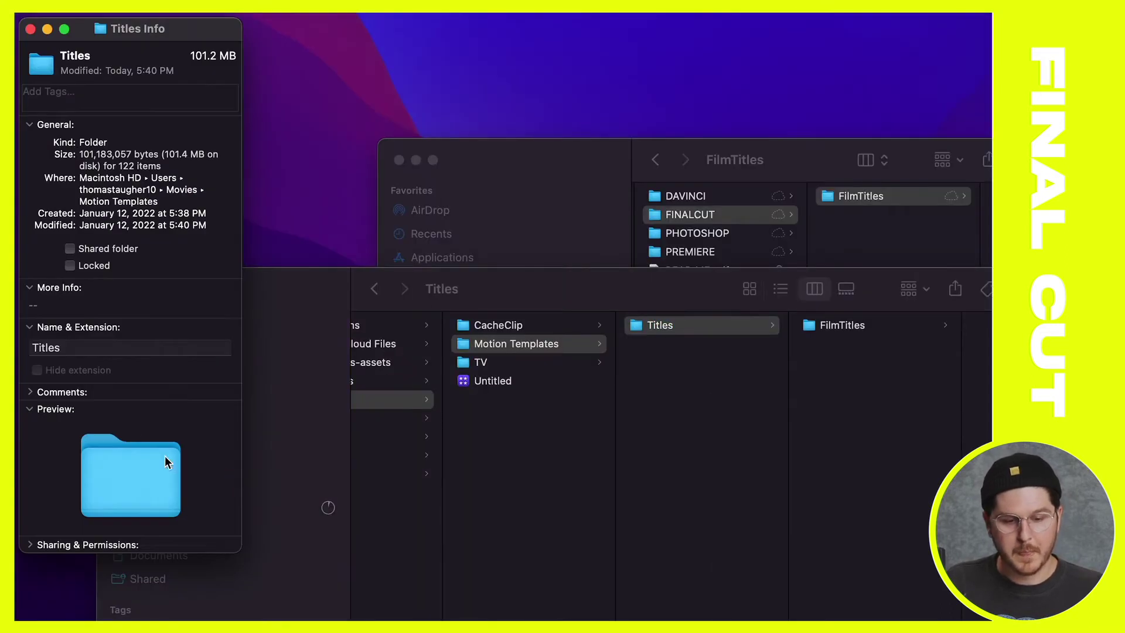
click(75, 346)
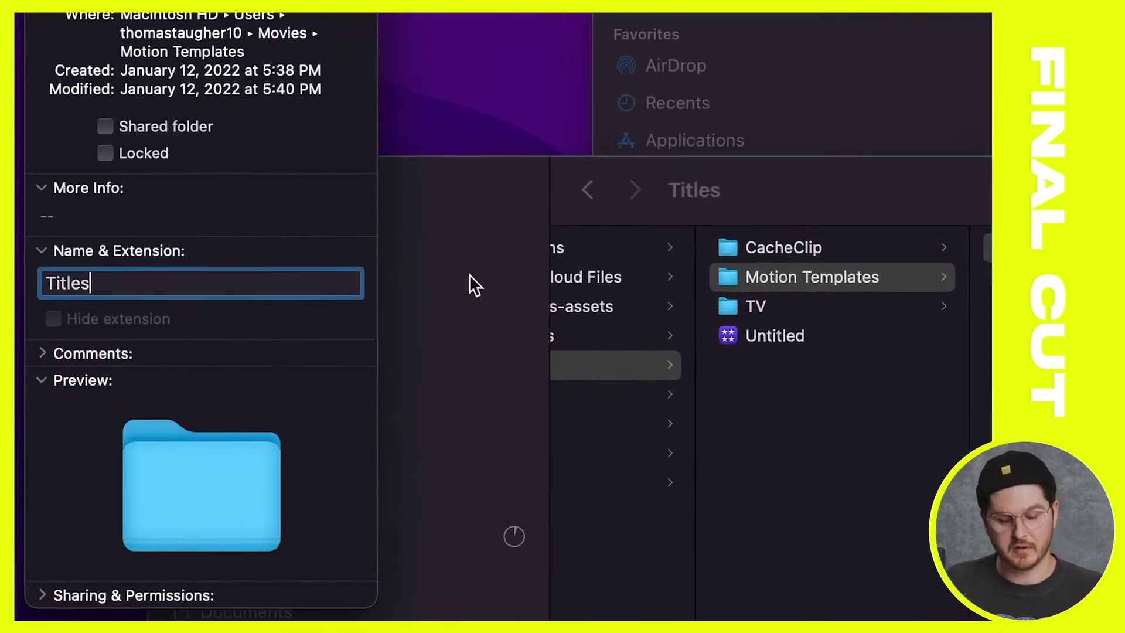
text(.localized)
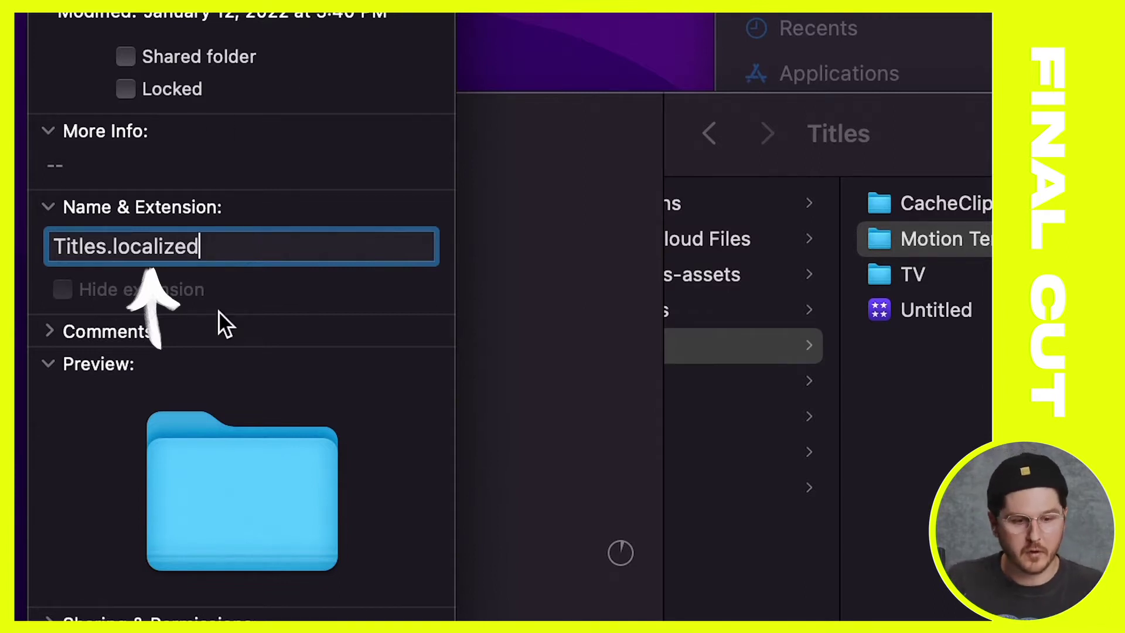
click(24, 21)
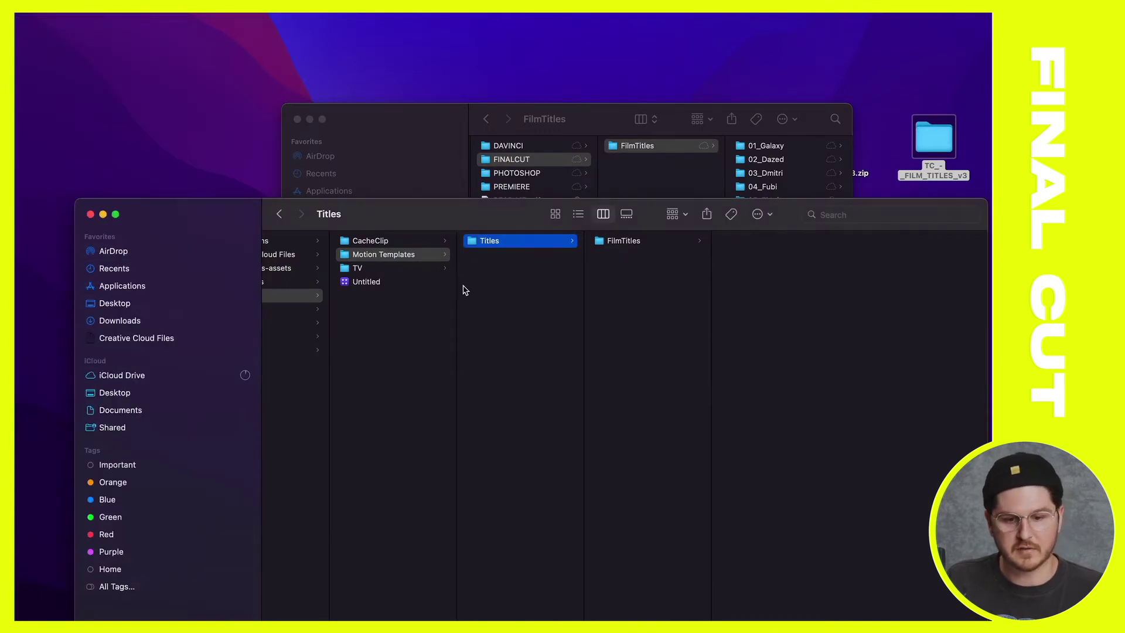
- Check the contents of FilmTitles inside the Titles folder and close both Finder windows
click(516, 298)
click(501, 241)
click(625, 242)
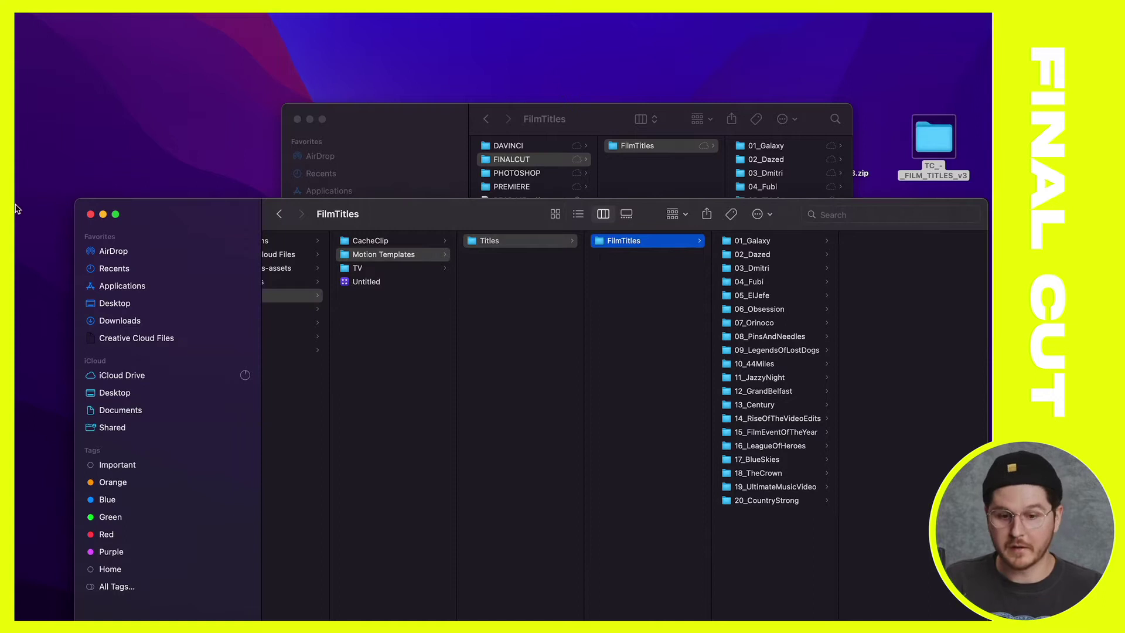
click(91, 214)
click(296, 120)
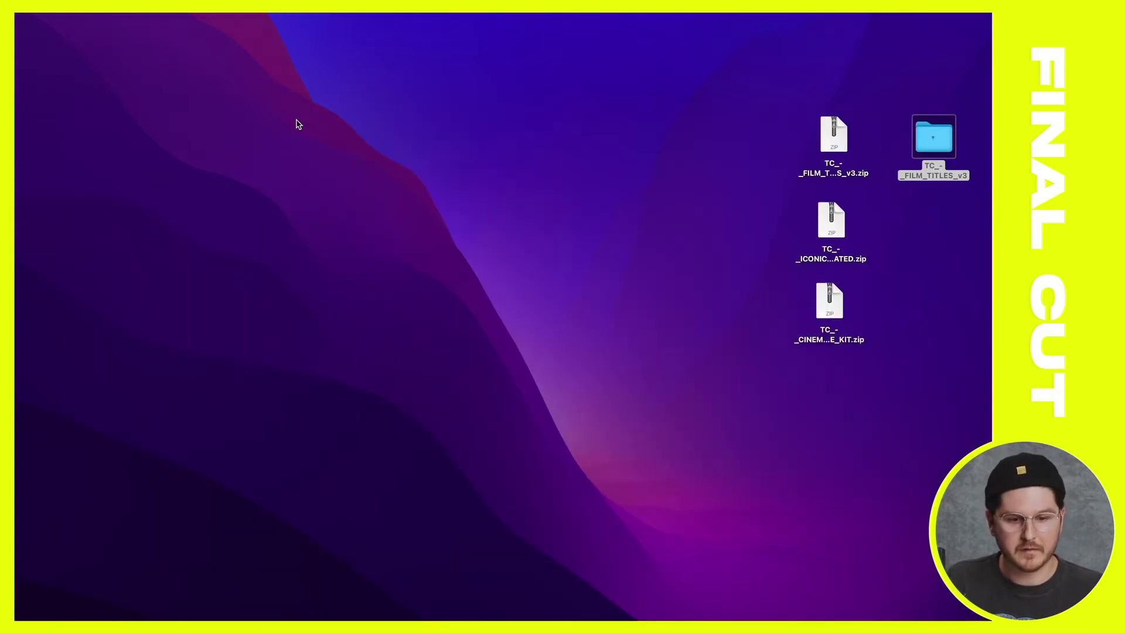
- Switch to Final Cut Pro and place FilmTitles_04_Fubi from the FilmTitles category above the clip, starting about 12.5 seconds in
click(554, 612)
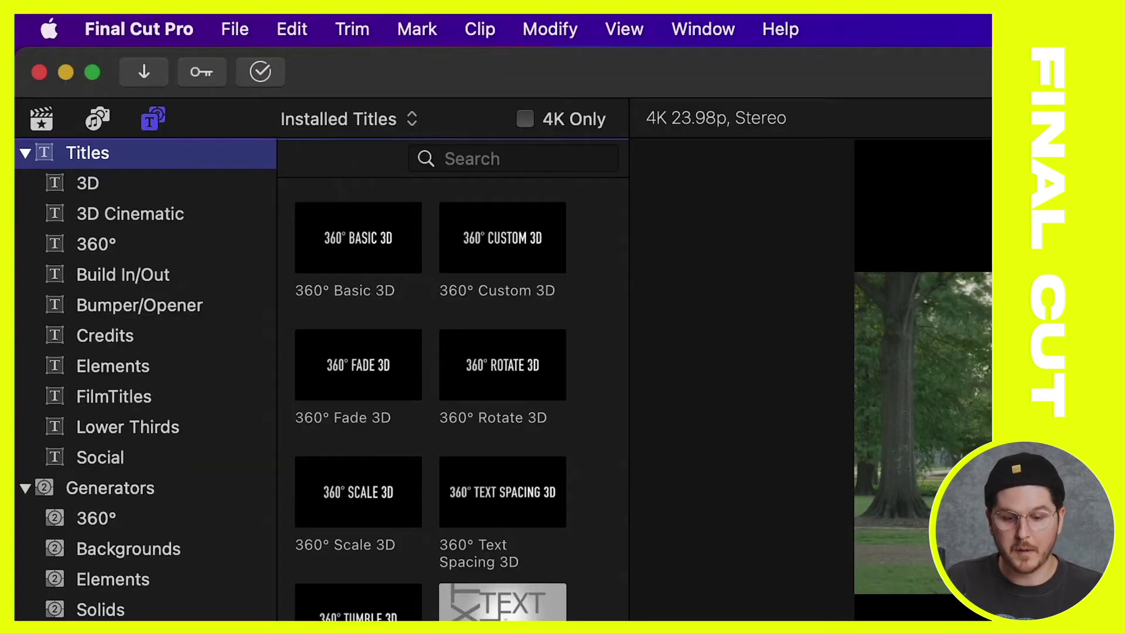
click(112, 399)
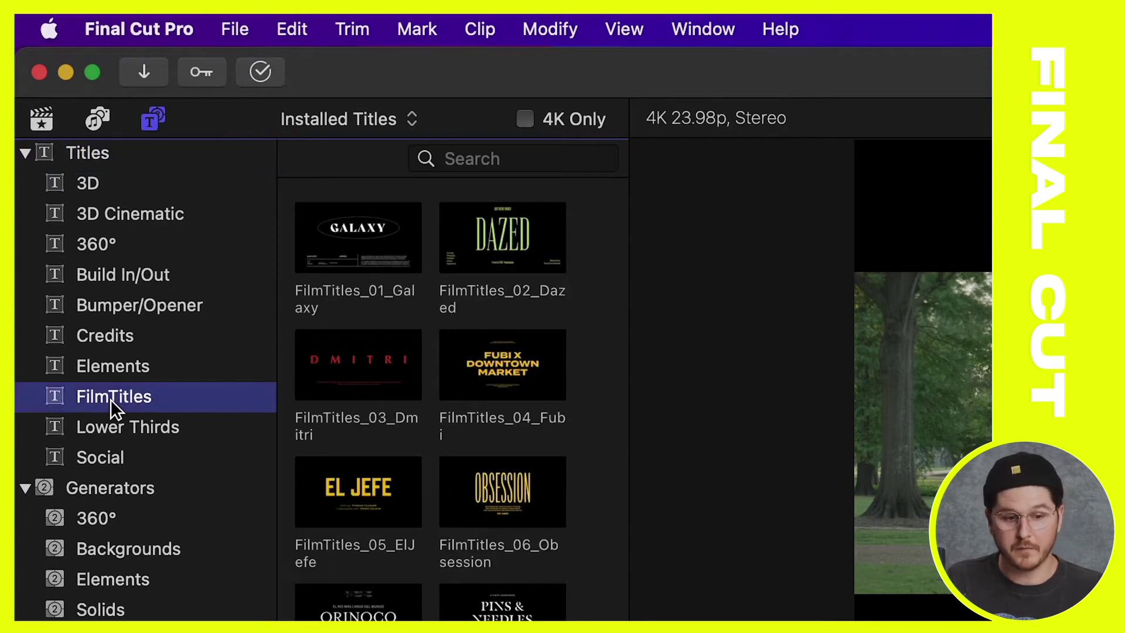
click(369, 249)
click(491, 247)
click(497, 349)
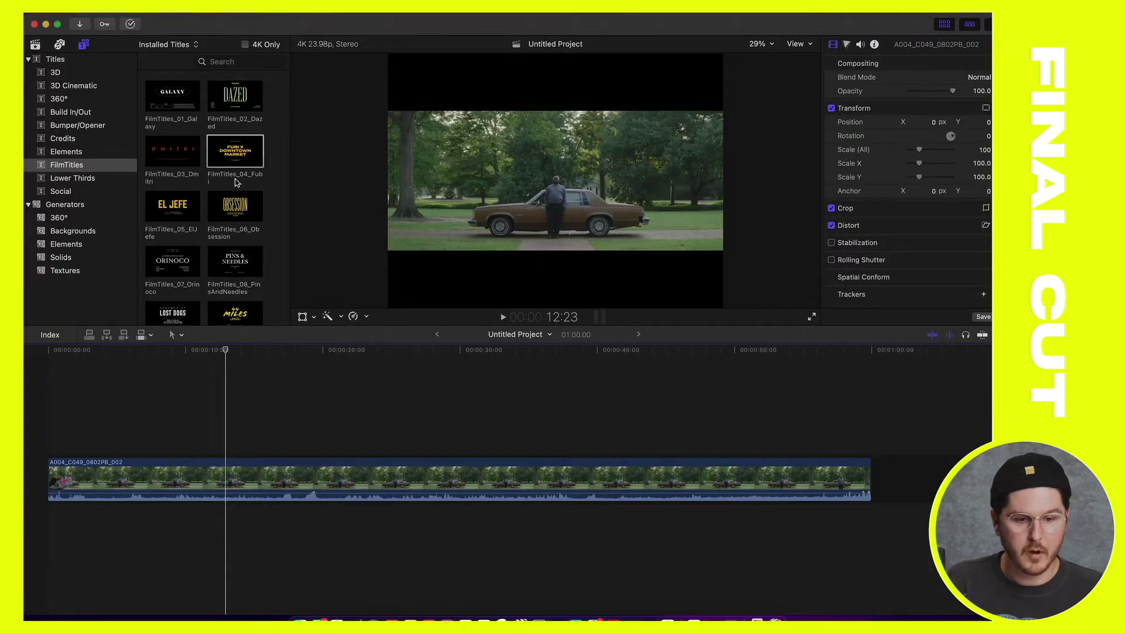
drag(236, 149, 216, 452)
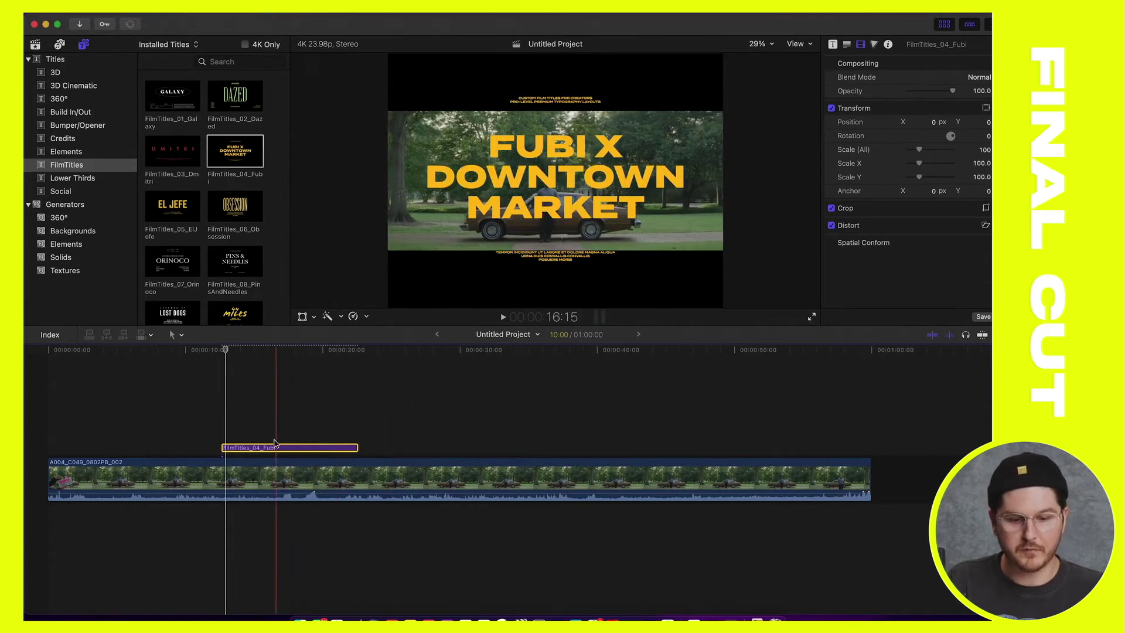
- With the playhead about 17 seconds in, turn off the FilmTitles_04_Fubi title's Letterbox option and check its Color parameters
click(284, 353)
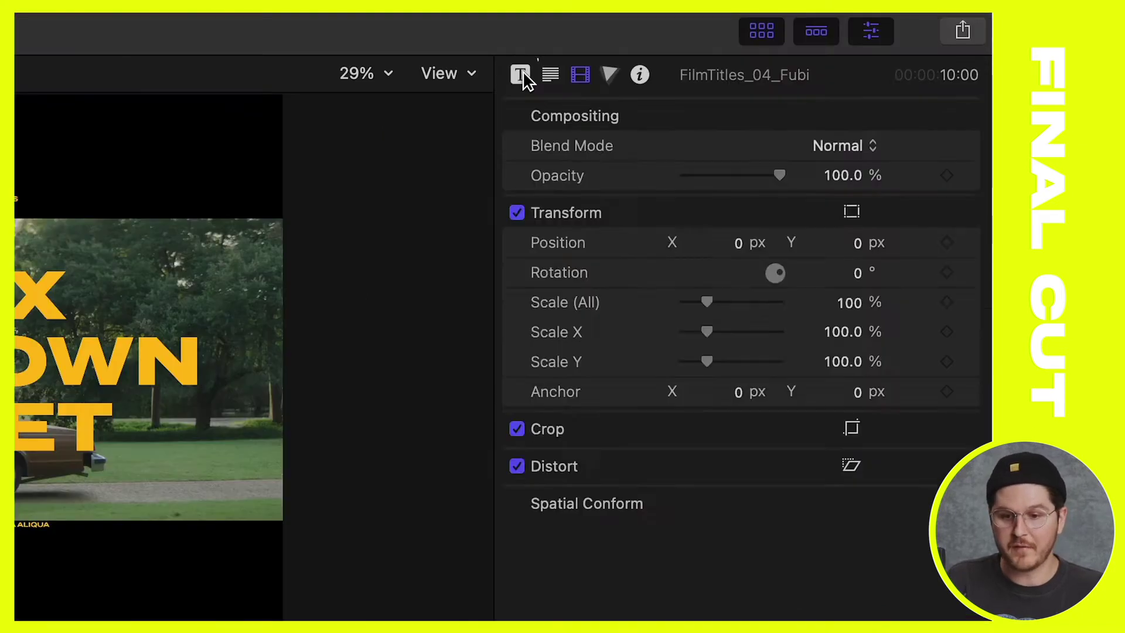
click(521, 76)
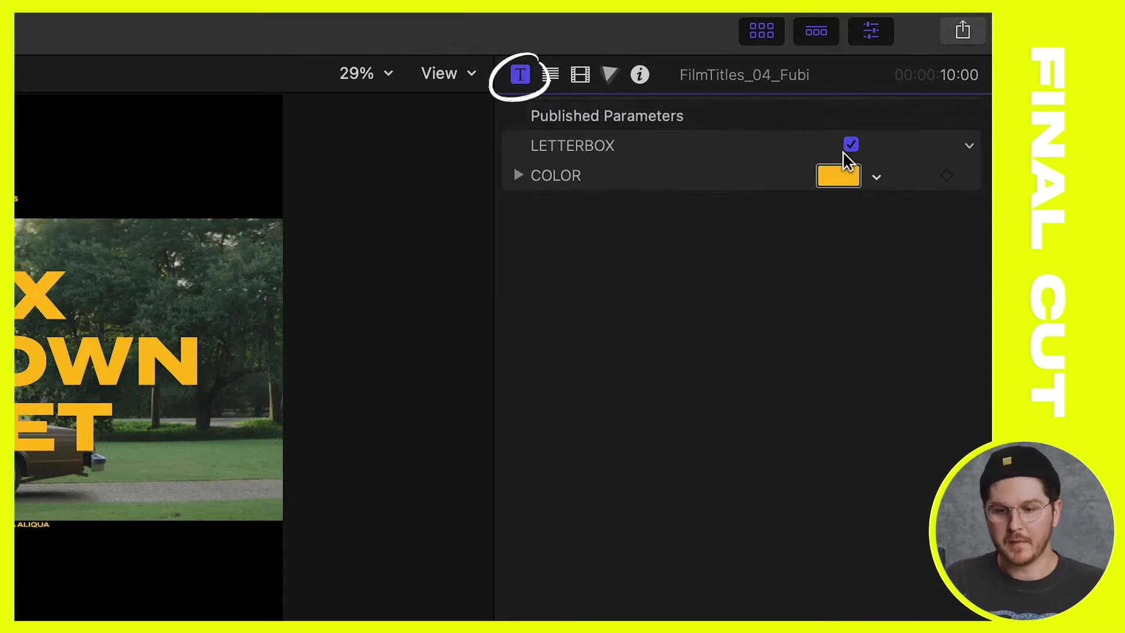
click(857, 145)
click(857, 145)
click(857, 145)
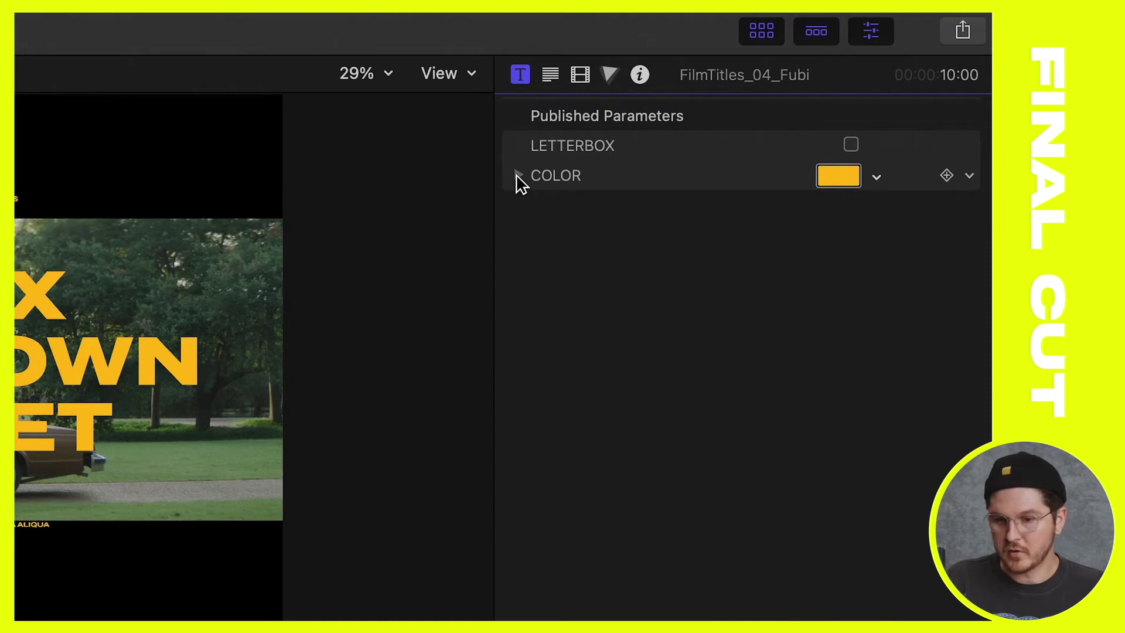
click(518, 176)
click(518, 175)
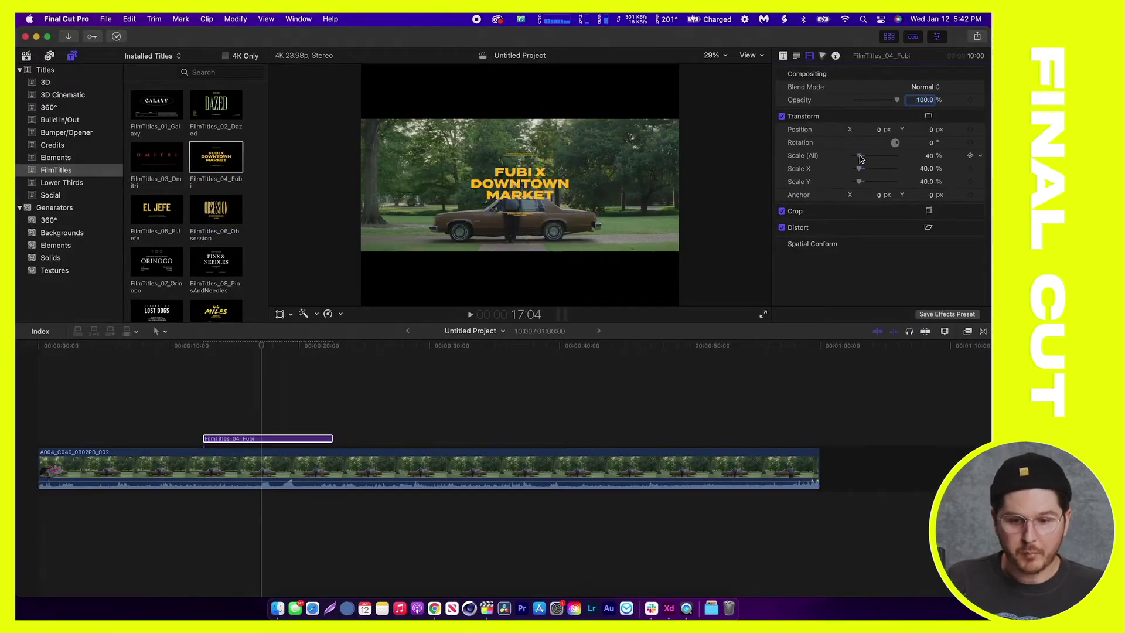
- Scale the FilmTitles_04_Fubi title uniformly to 76%
drag(860, 158, 865, 159)
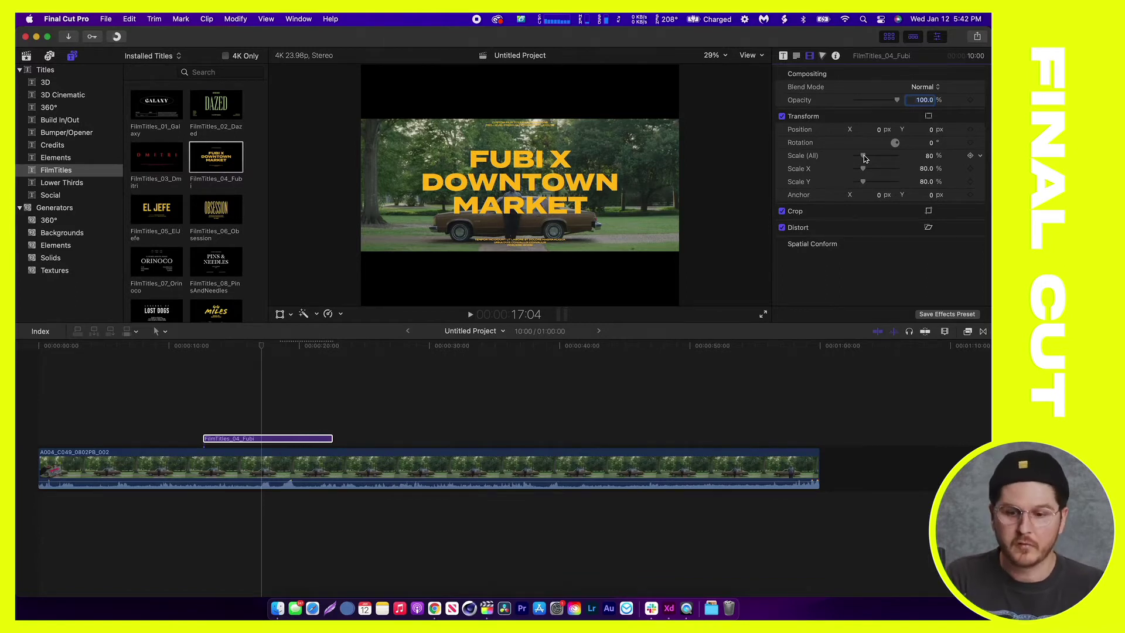
drag(864, 158, 864, 160)
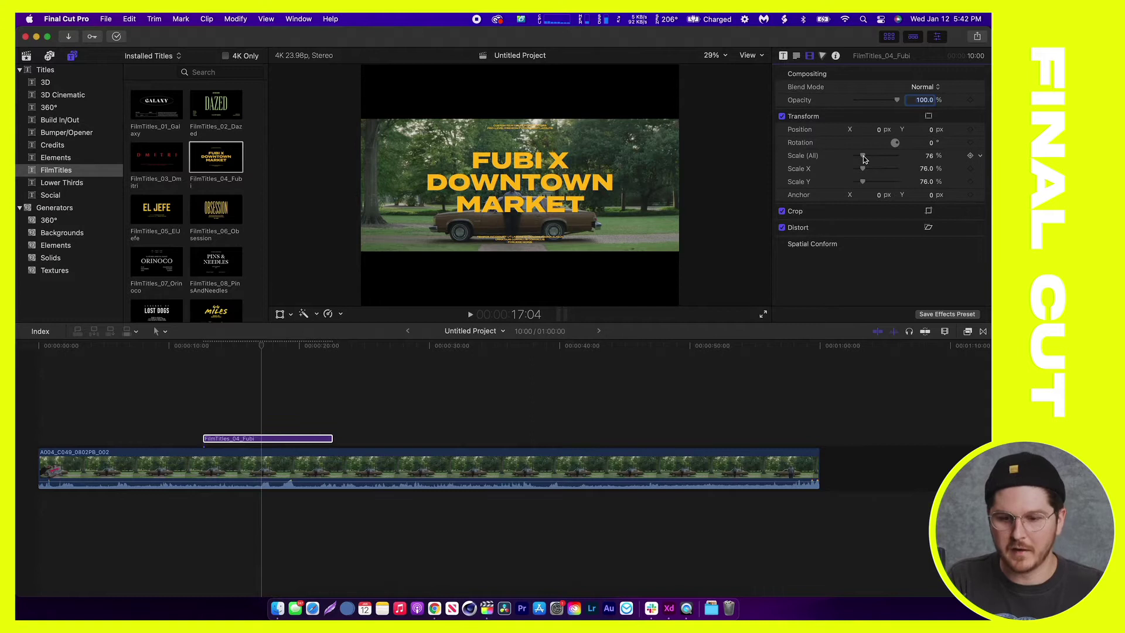
- Replace the title's FUBI X DOWNTOWN MARKET text with THE LAST ROAD, one word per line, and look through the available fonts
click(785, 57)
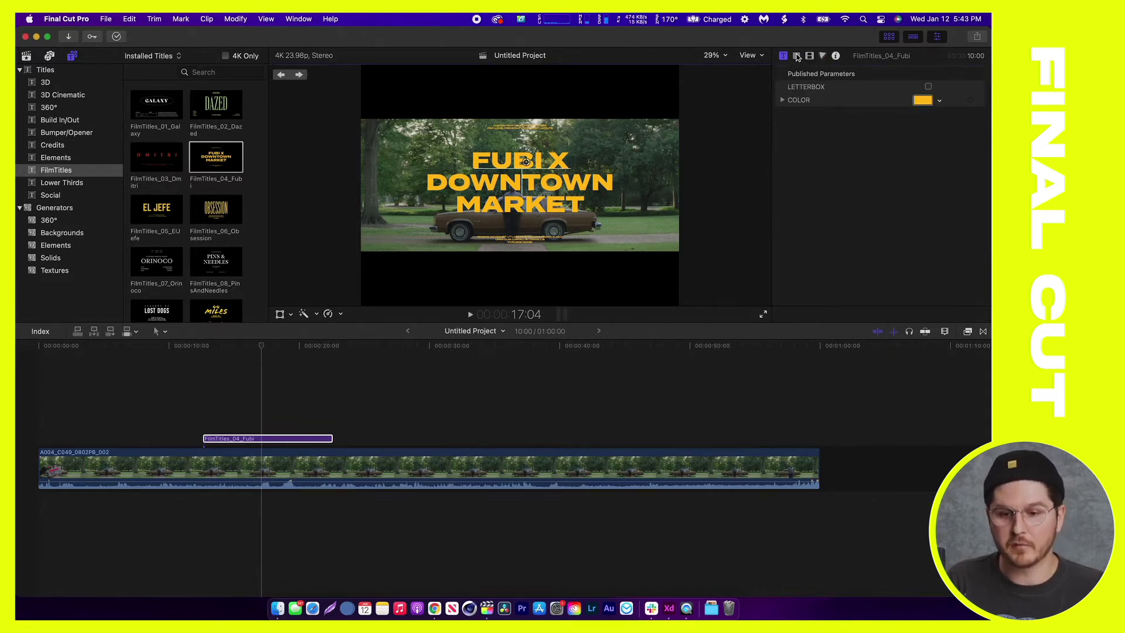
click(797, 57)
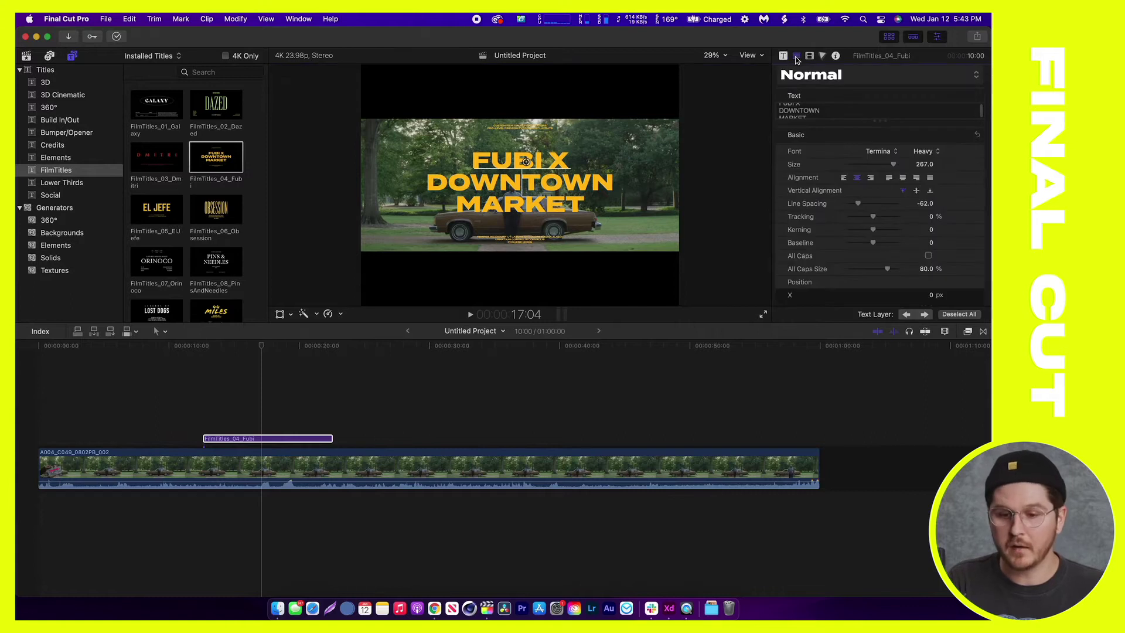
drag(879, 121, 879, 170)
scroll(796, 105, up, 1)
scroll(796, 104, down, 1)
drag(820, 124, 783, 107)
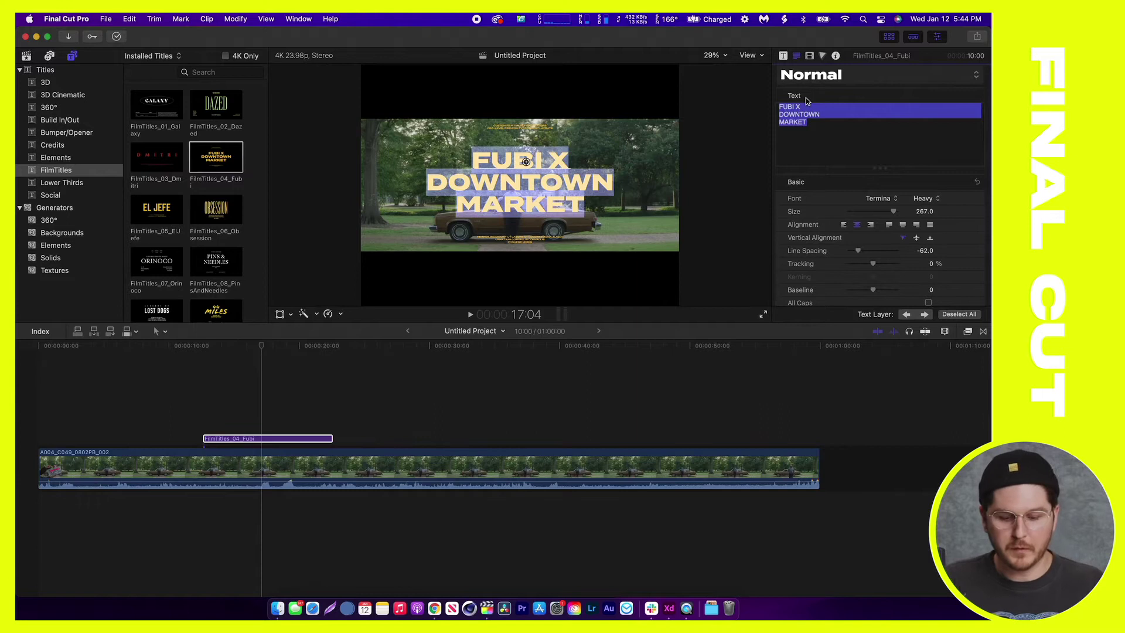
text(THE)
key(Return)
text(LAST)
key(Return)
text(ROAD)
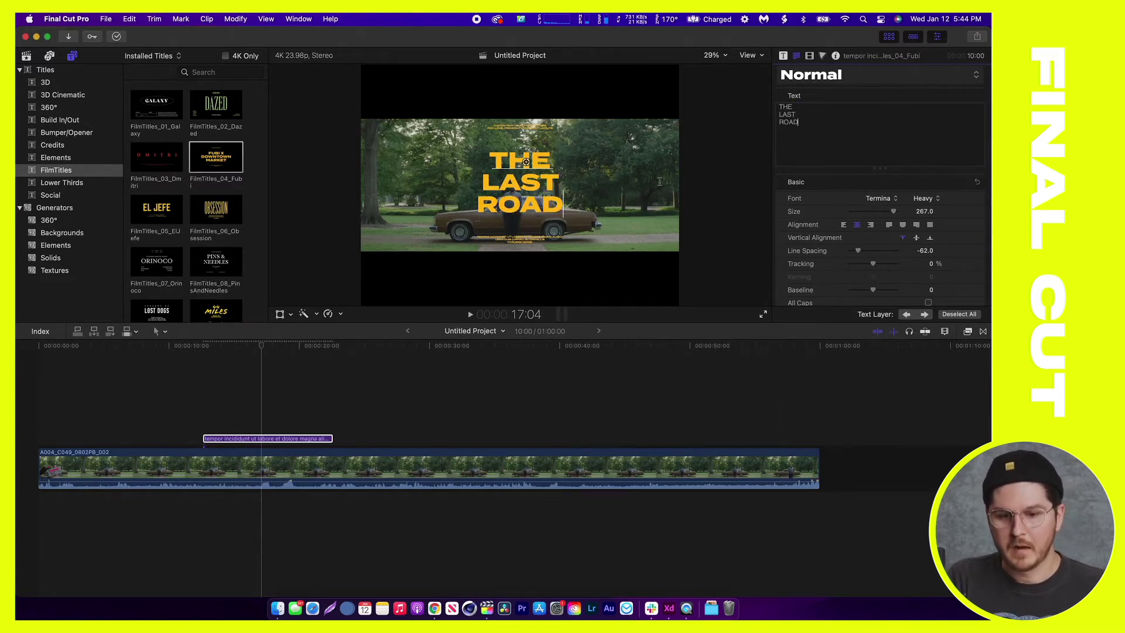
click(879, 200)
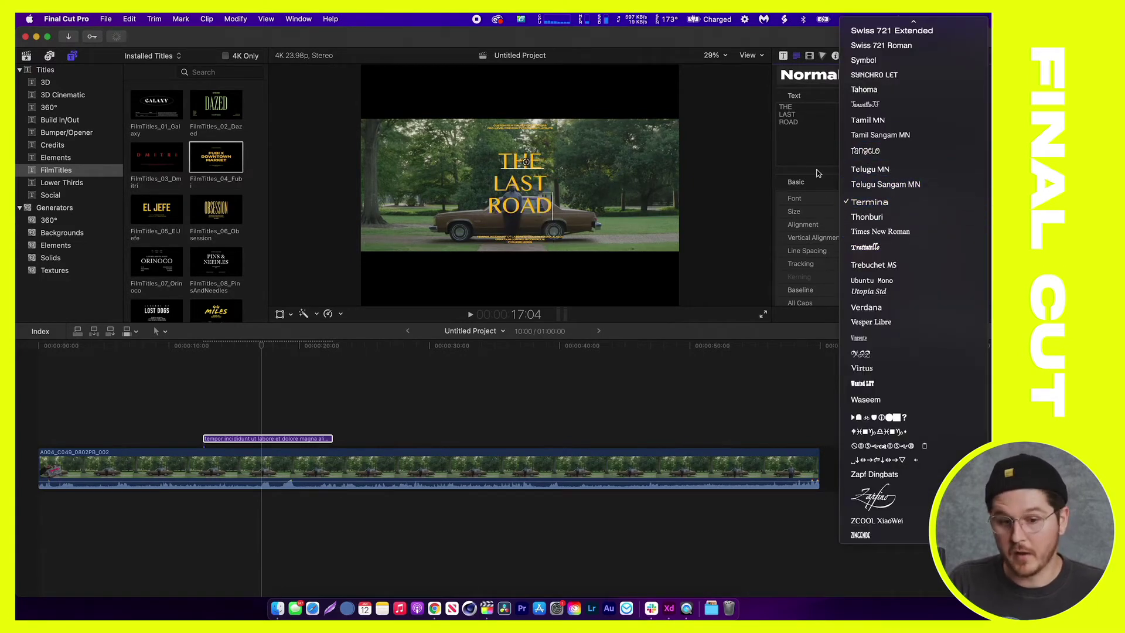
click(761, 162)
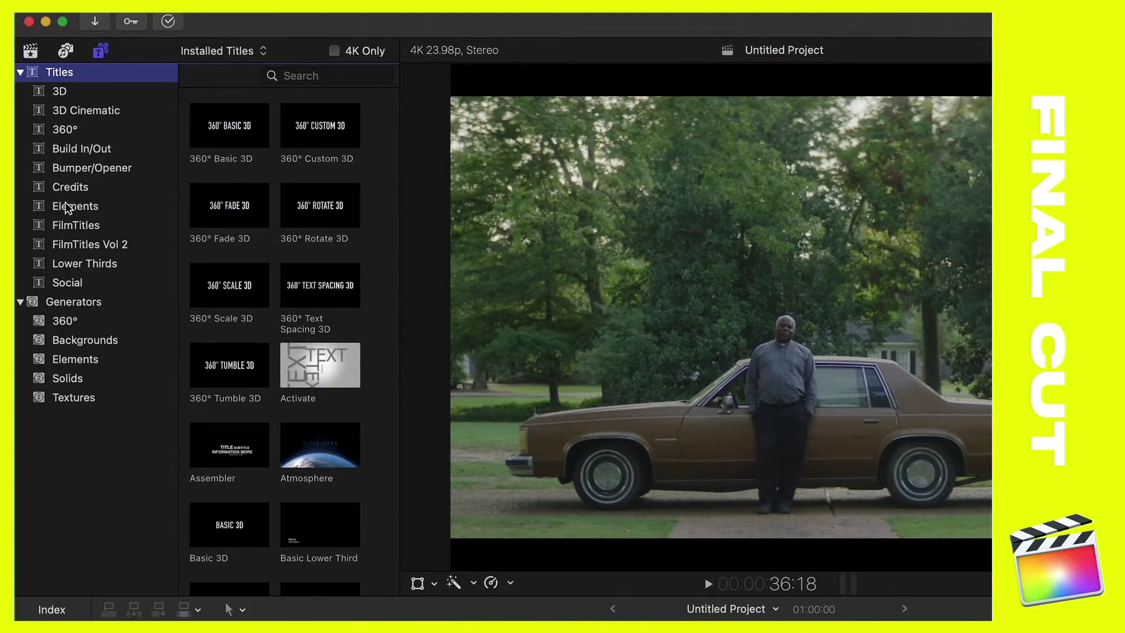
- Browse the FilmTitles Vol 2 category and place 12_Friendship above the clip, starting about 35.5 seconds in, with its parameters shown
click(67, 245)
scroll(326, 296, down, 10)
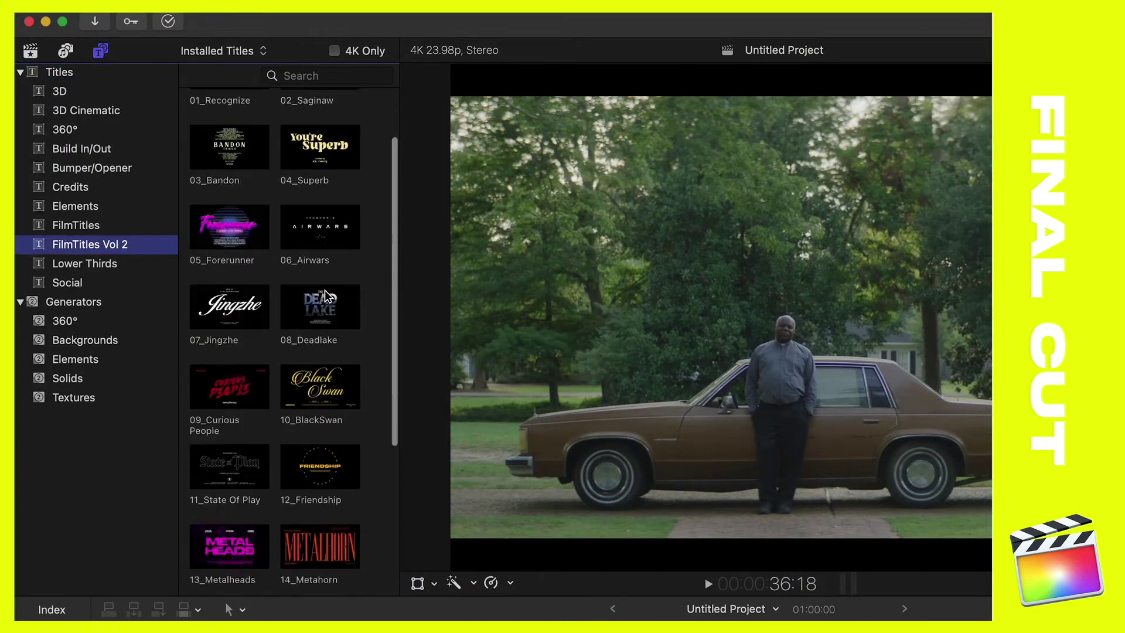
scroll(326, 296, up, 10)
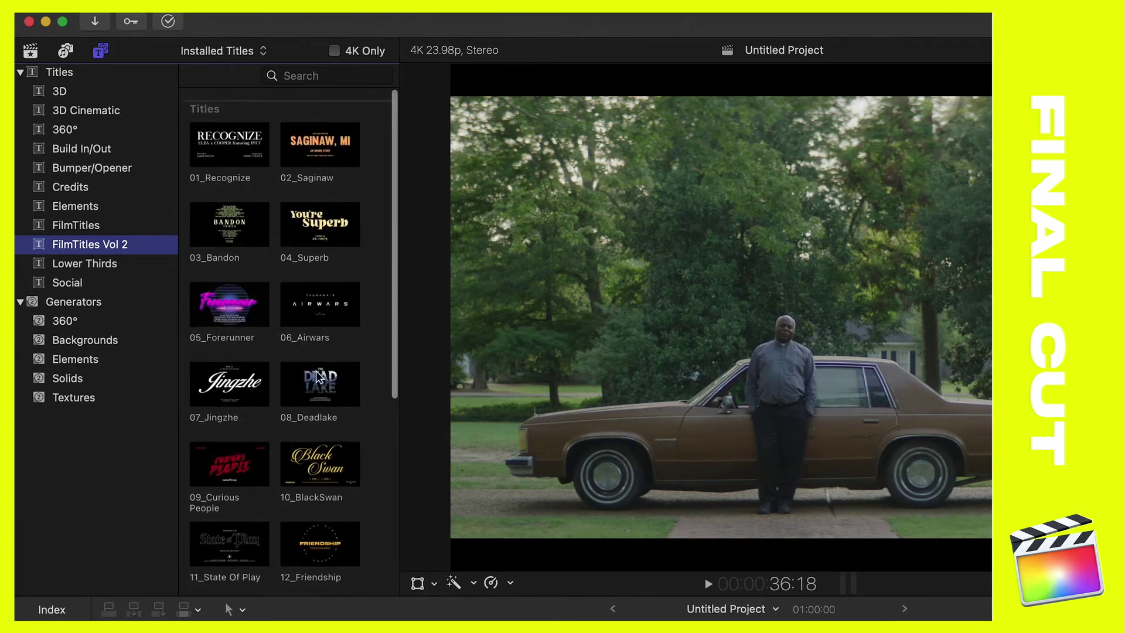
drag(320, 538, 564, 530)
key(super+4)
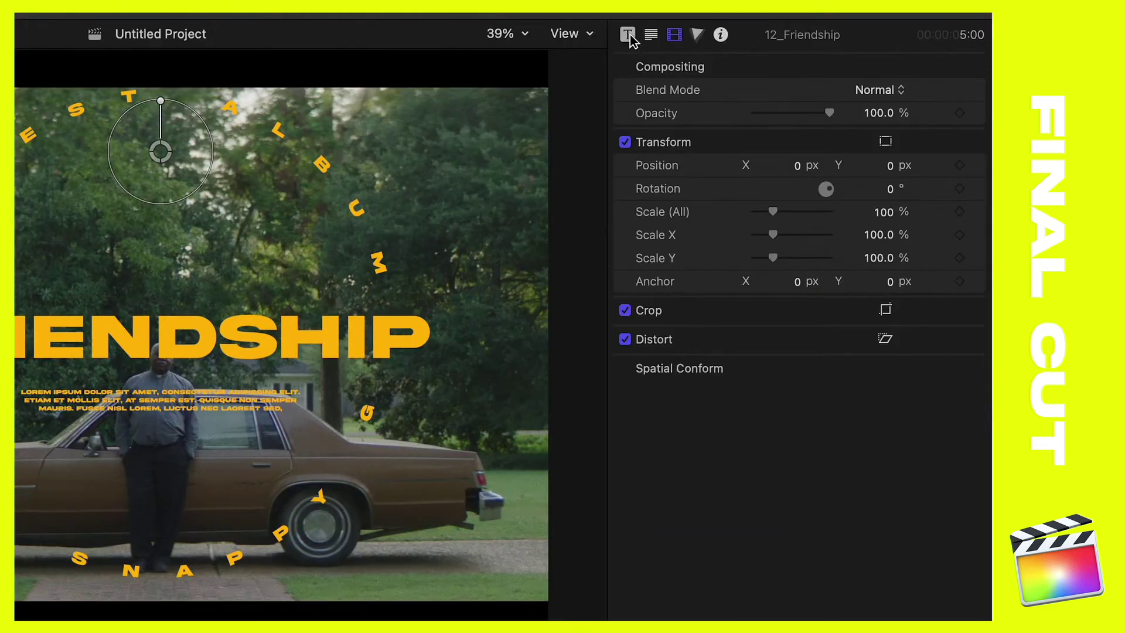
- Look over the 12_Friendship title's text settings and scale the whole title uniformly to 91%
click(876, 49)
click(650, 36)
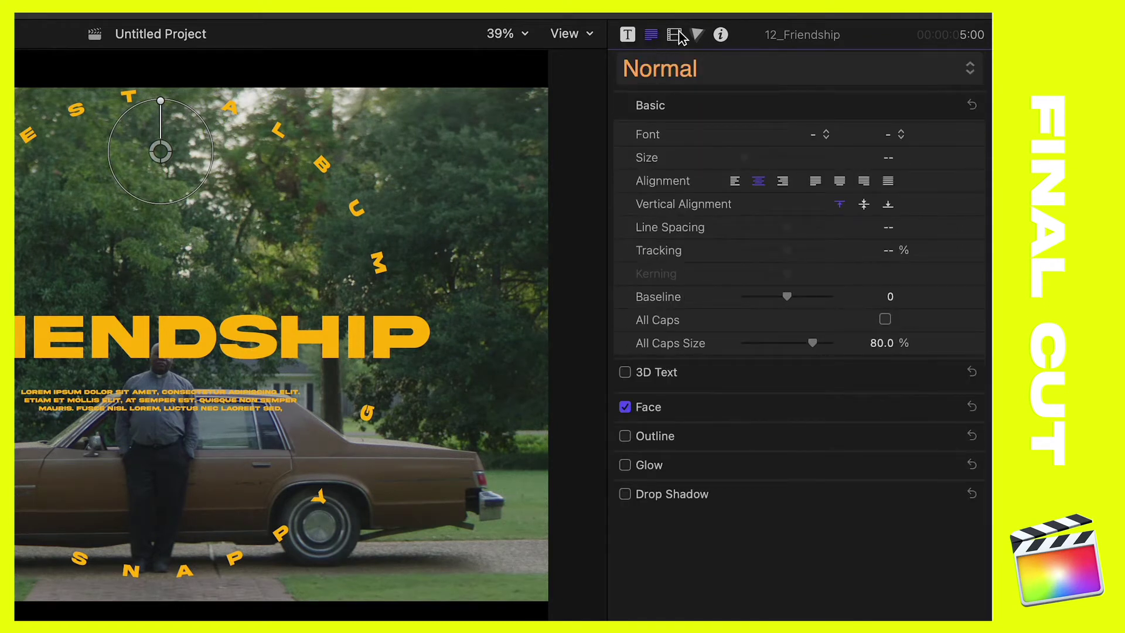
click(677, 36)
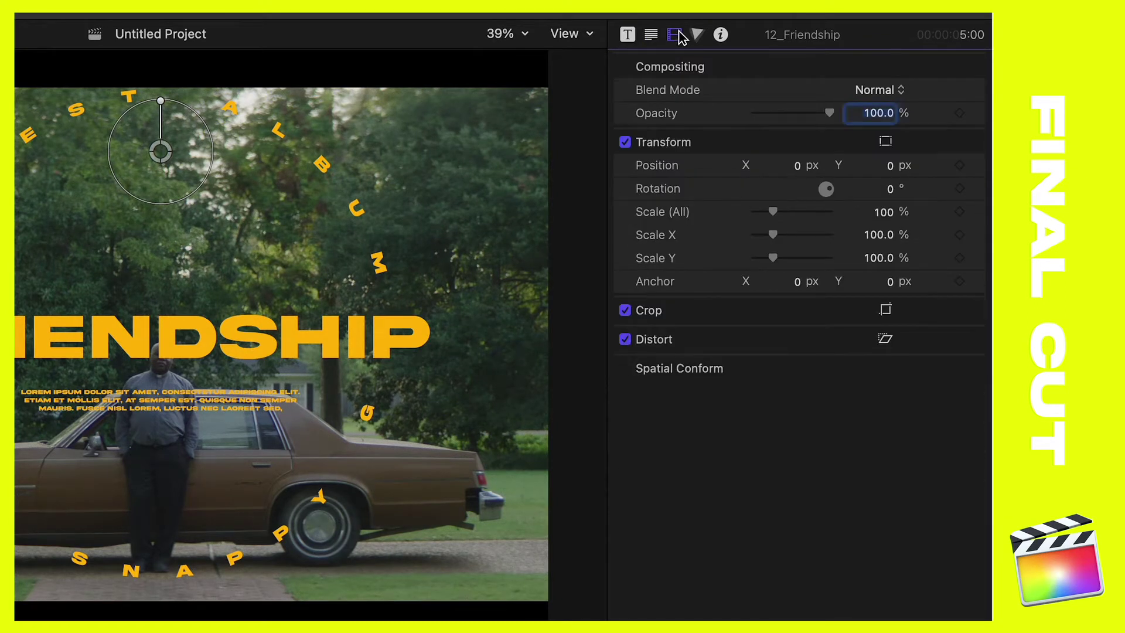
mouse_move(773, 211)
mouse_down()
mouse_move(764, 212)
mouse_move(774, 213)
mouse_up()
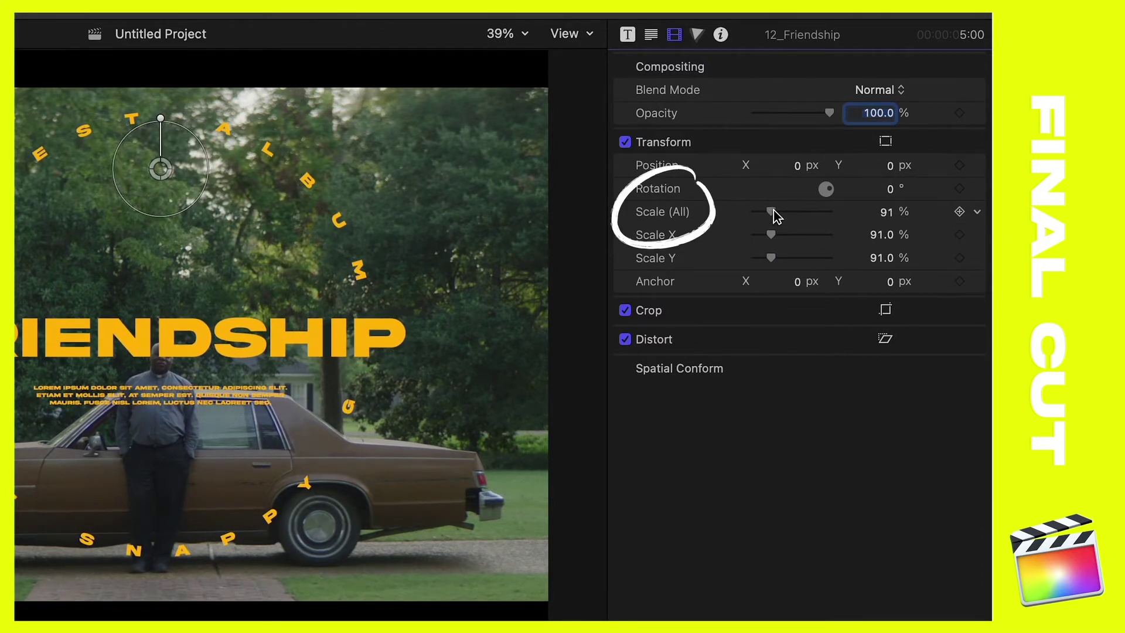
- Replace the FRIENDSHIP text with THE LAST ROAD and select the curved LATEST ALBUM text for editing
click(652, 36)
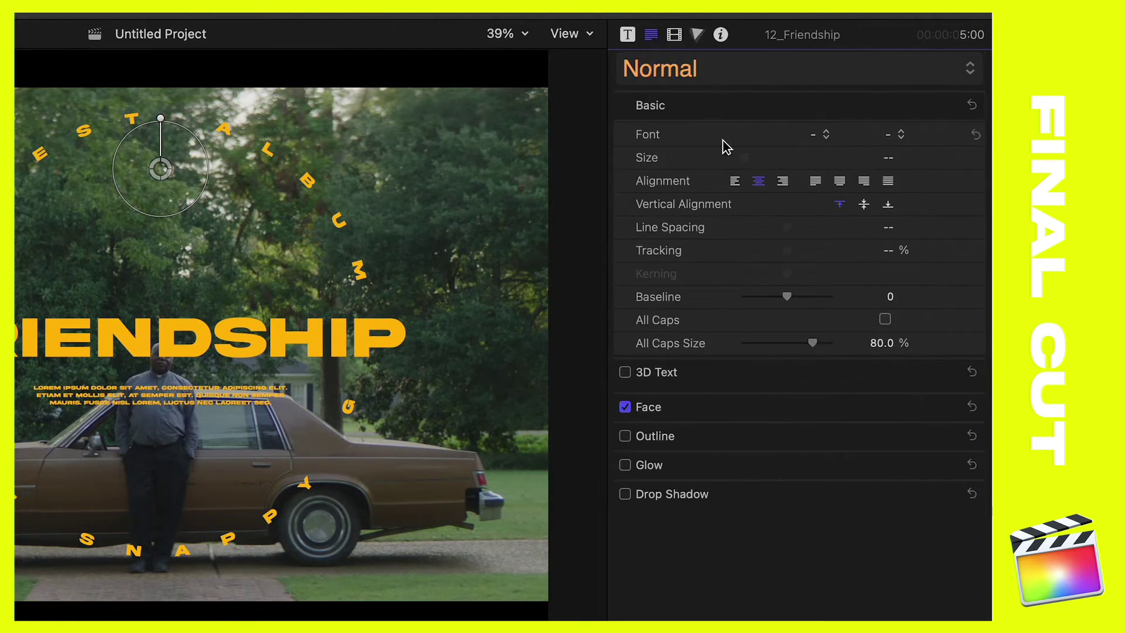
click(232, 335)
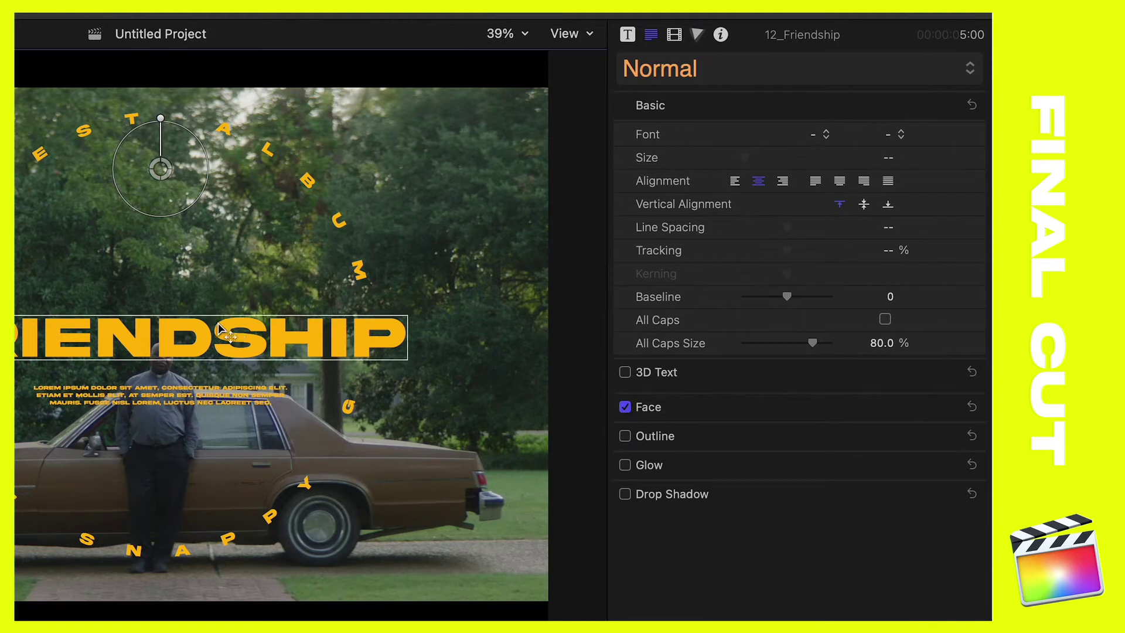
click(195, 349)
double_click(195, 349)
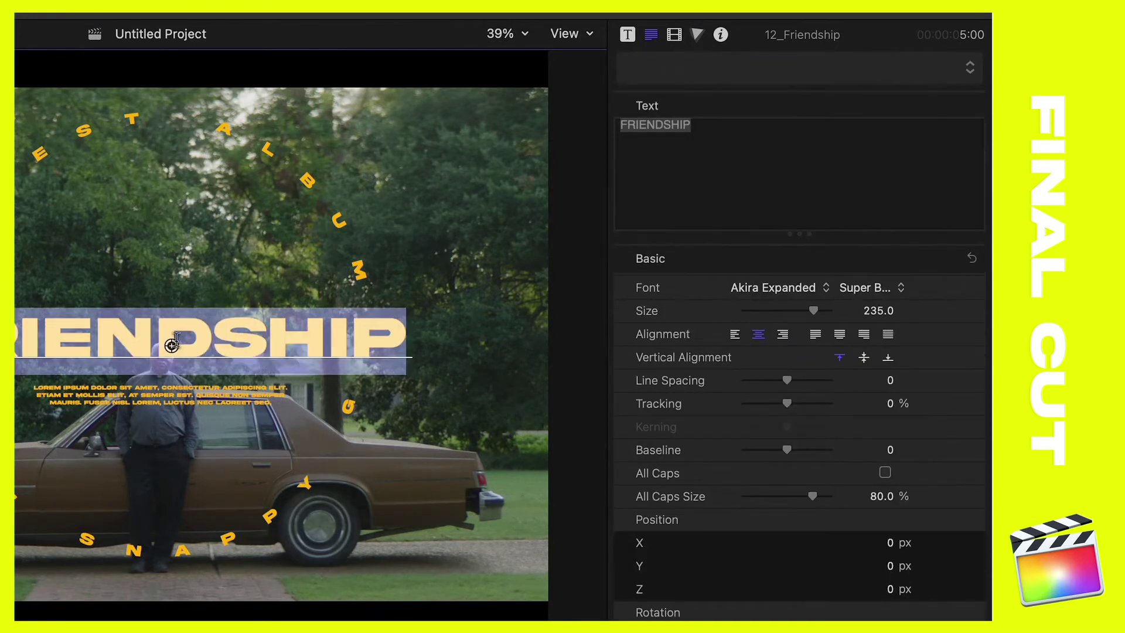
click(697, 136)
key(super+a)
text(THE LAS)
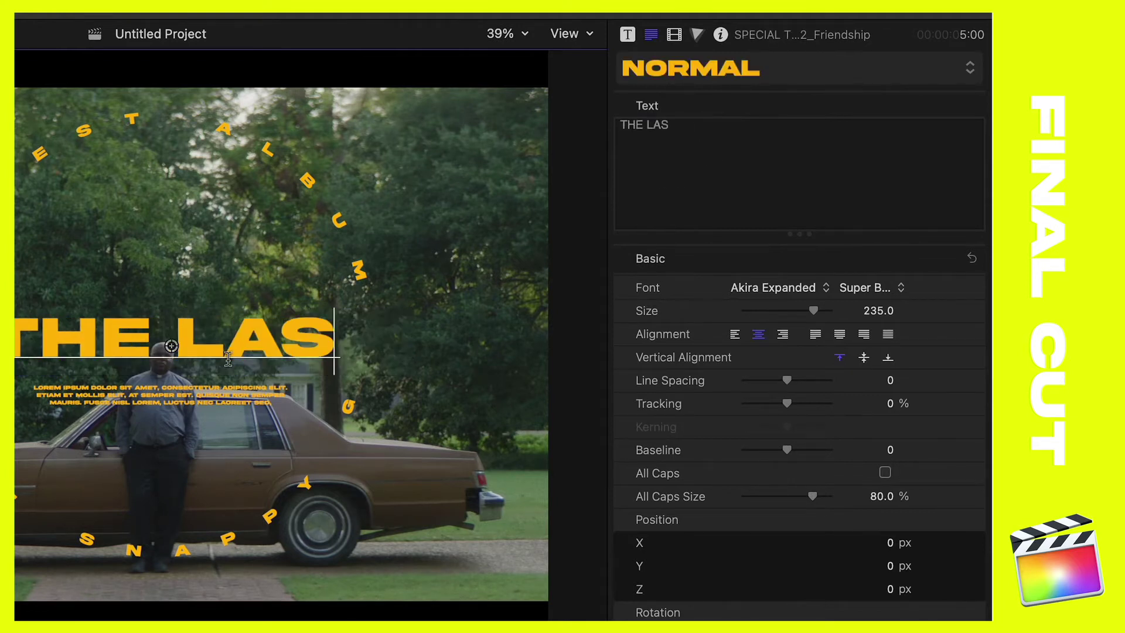
text(T ROAD)
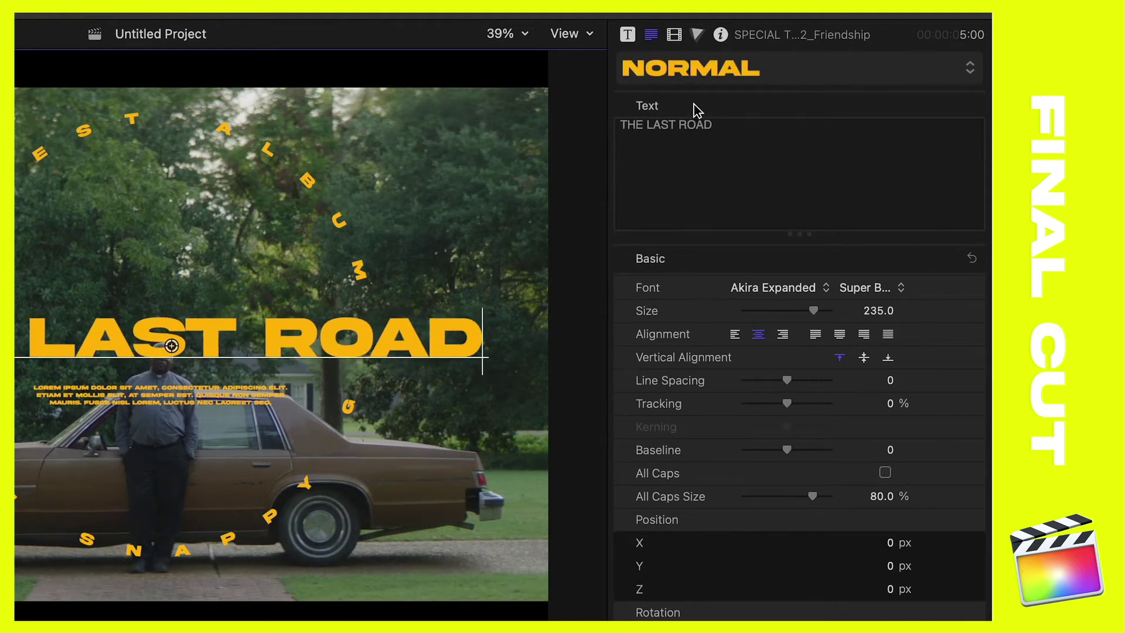
double_click(316, 201)
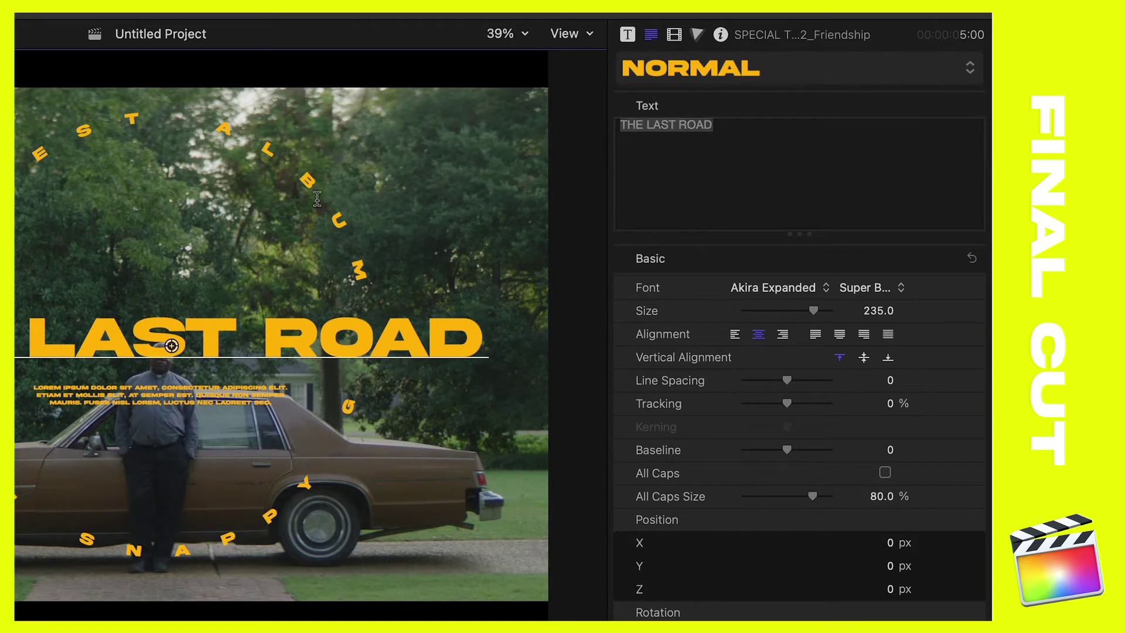
click(299, 177)
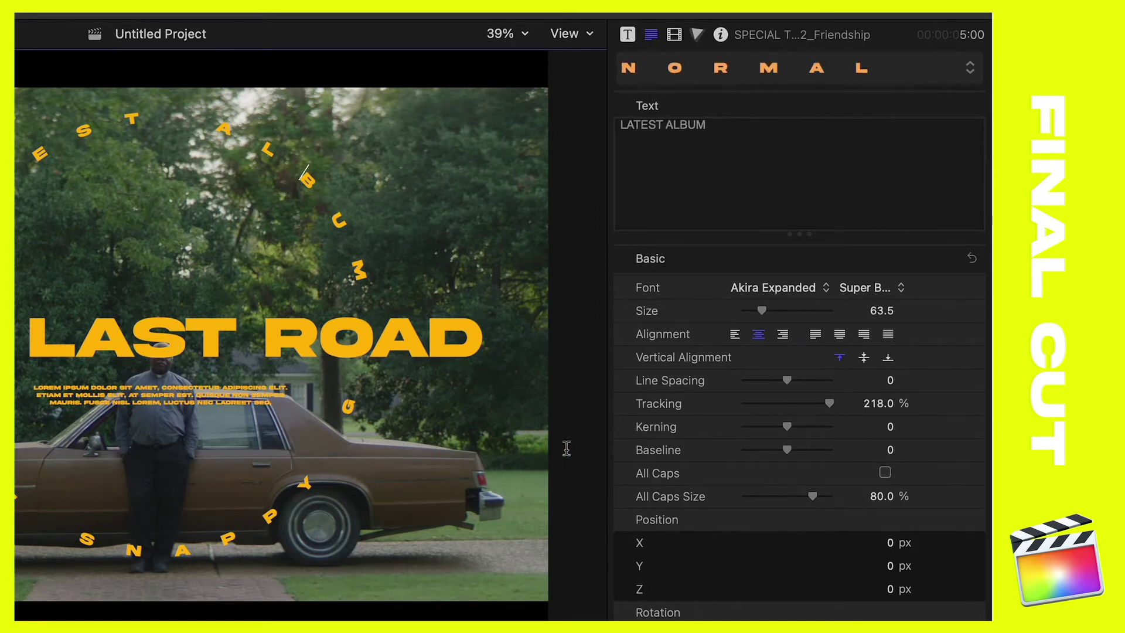
- Change the title's Text Color to bright yellow in its published parameters and check the Effects divider
click(629, 33)
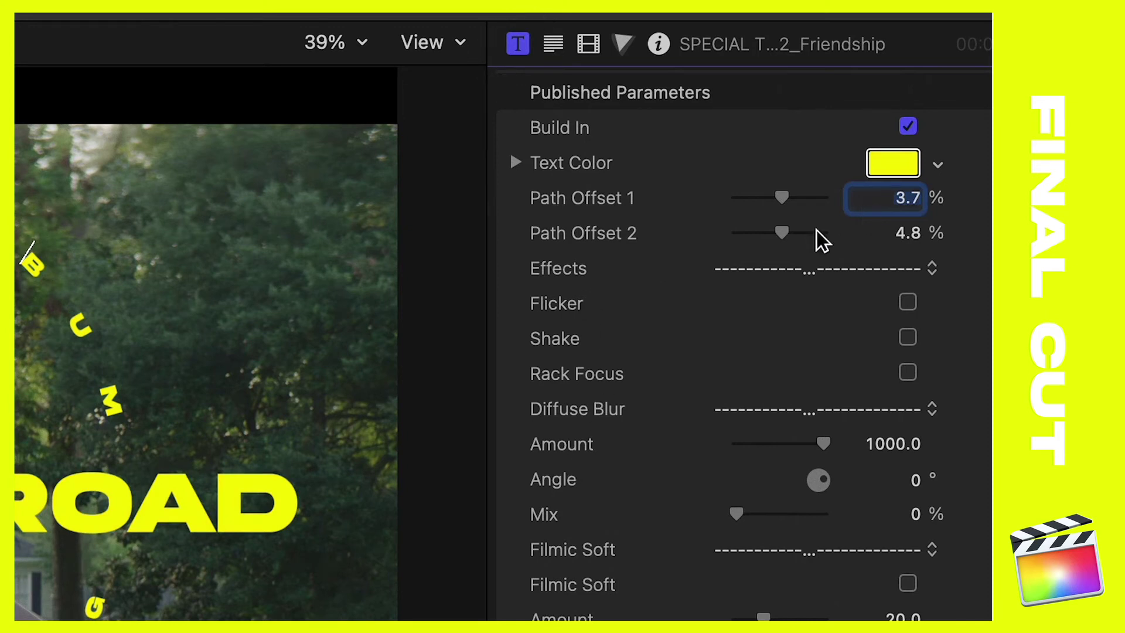
key(Return)
click(594, 268)
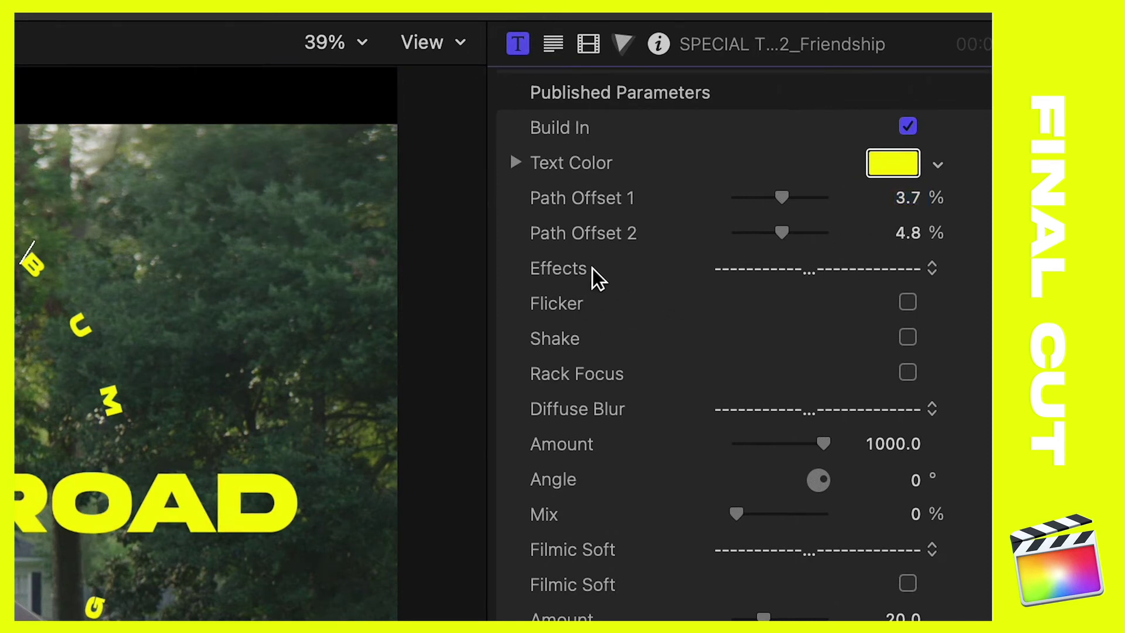
click(850, 272)
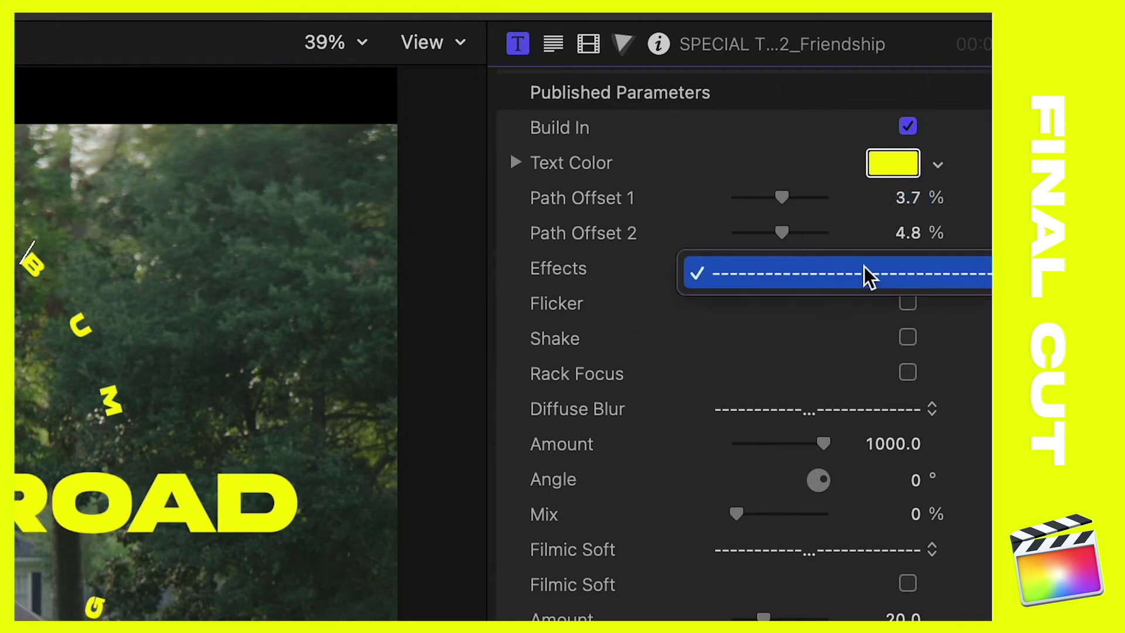
click(865, 271)
click(797, 266)
click(797, 266)
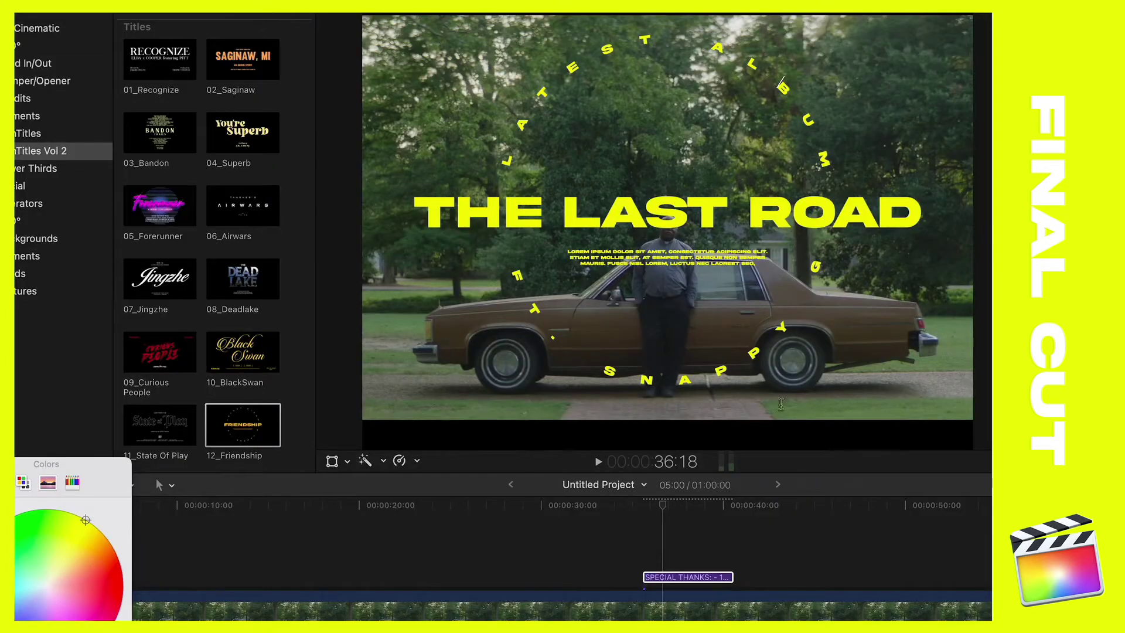
- Scrub through the title in the timeline to preview its animation, and turn off Rack Focus
drag(673, 513, 686, 512)
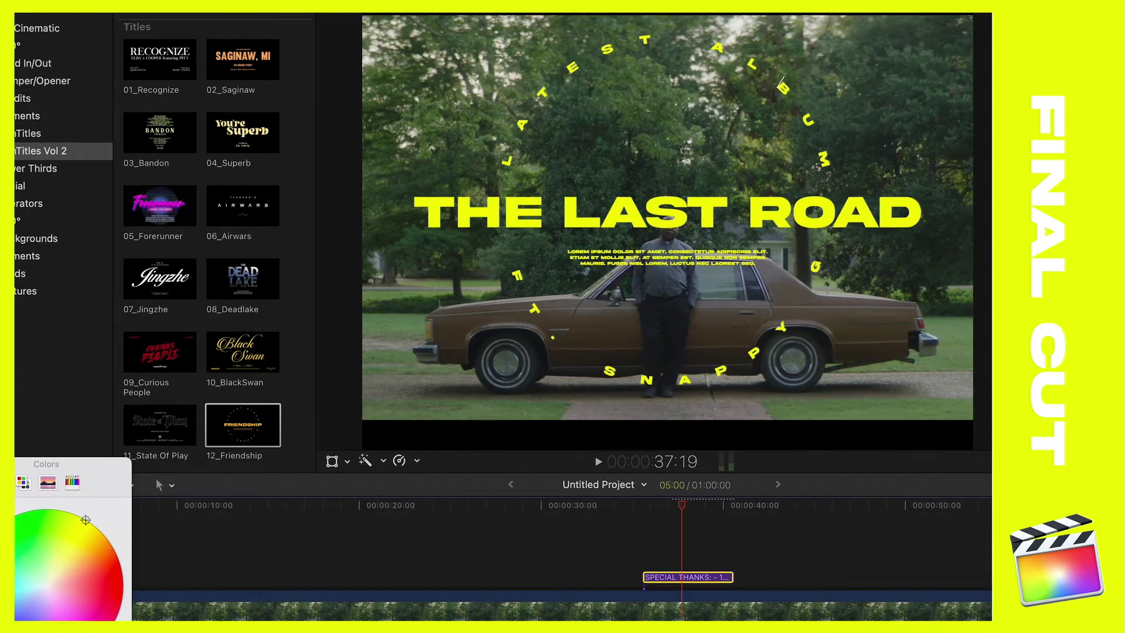
drag(662, 510, 694, 512)
drag(661, 506, 704, 511)
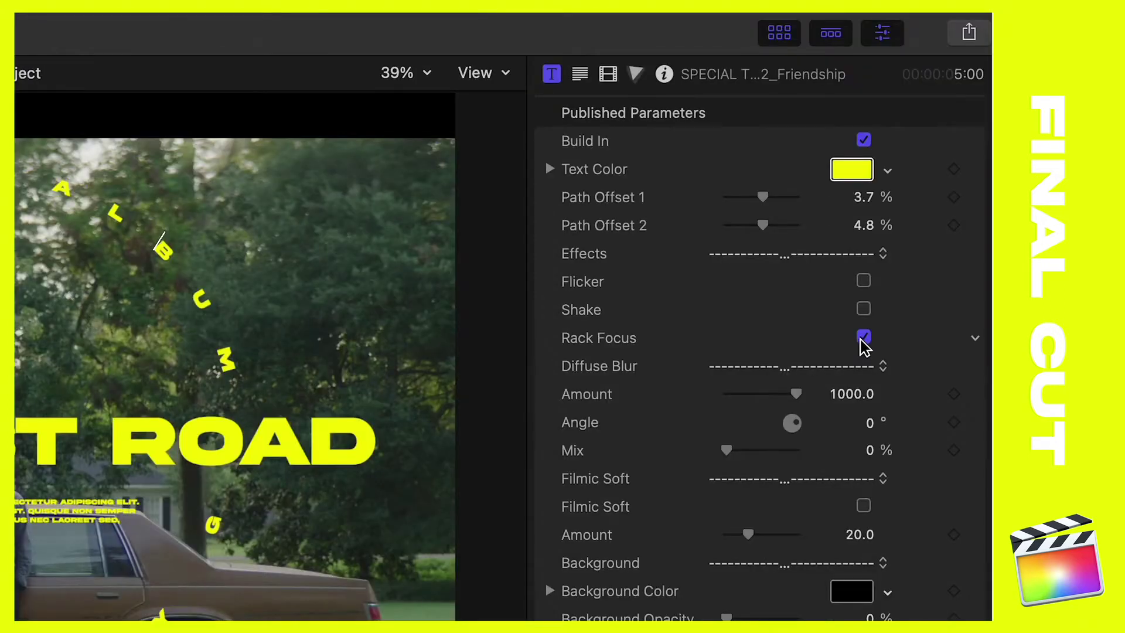
click(863, 337)
- Set the title's Diffuse Blur to a Mix of 51.89% and an Amount of 32
click(830, 366)
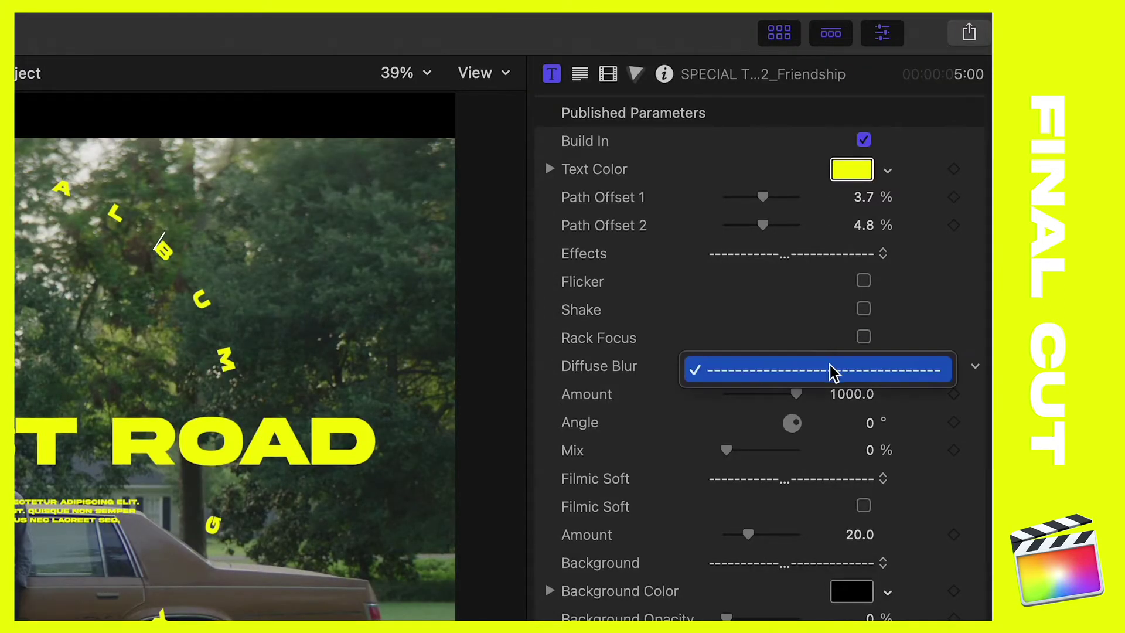
click(846, 372)
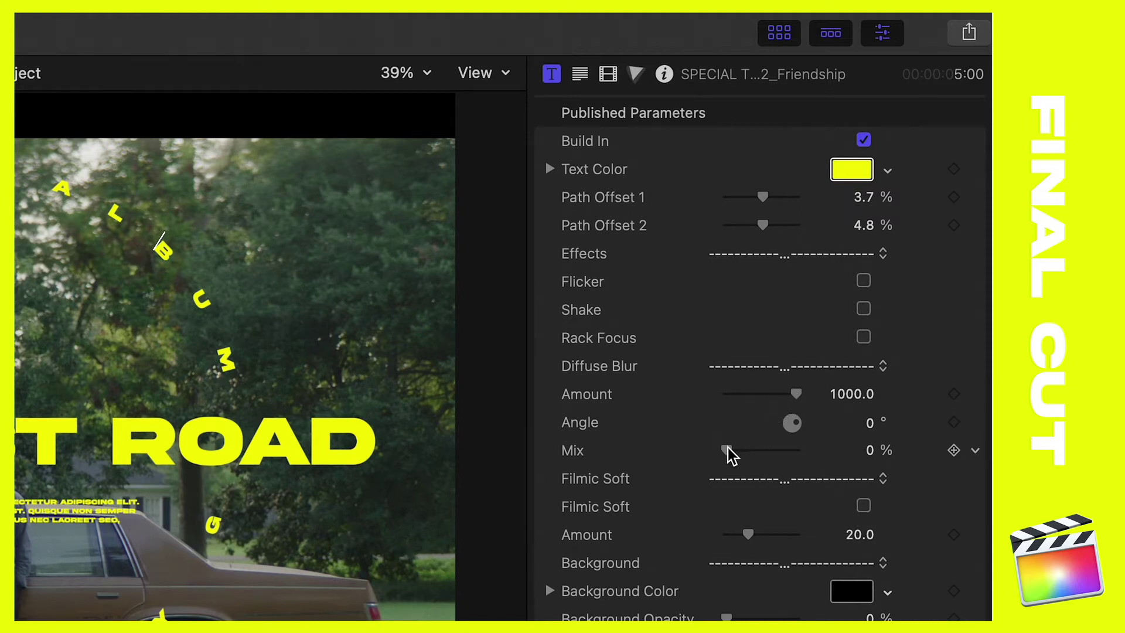
mouse_move(727, 449)
mouse_down()
mouse_move(754, 448)
mouse_move(708, 450)
mouse_move(764, 447)
mouse_up()
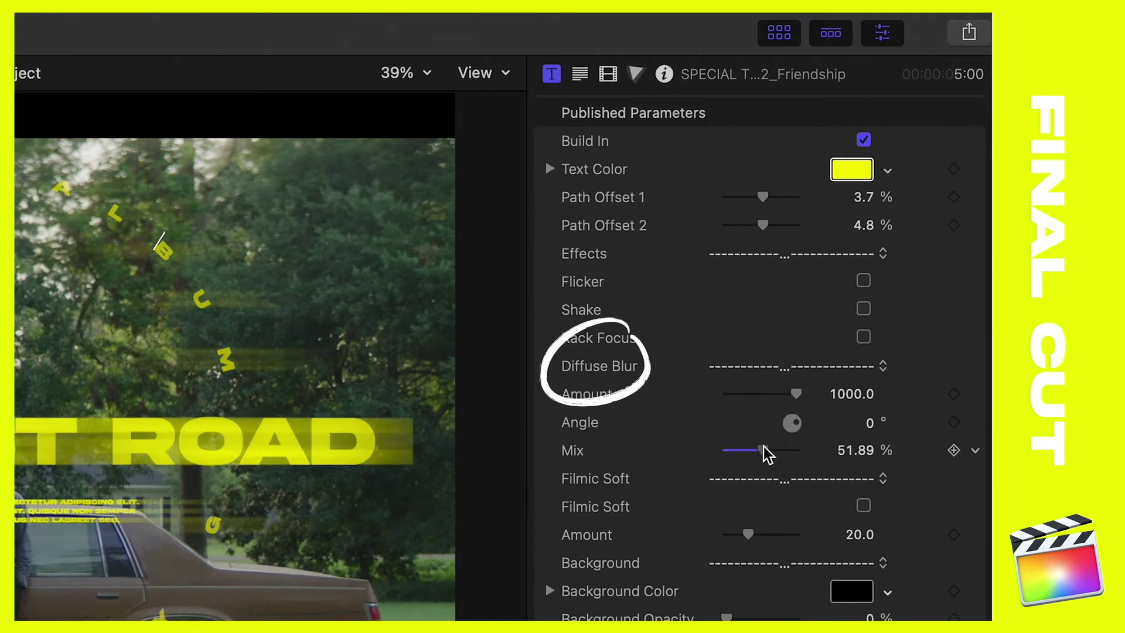
click(795, 393)
drag(792, 392, 844, 407)
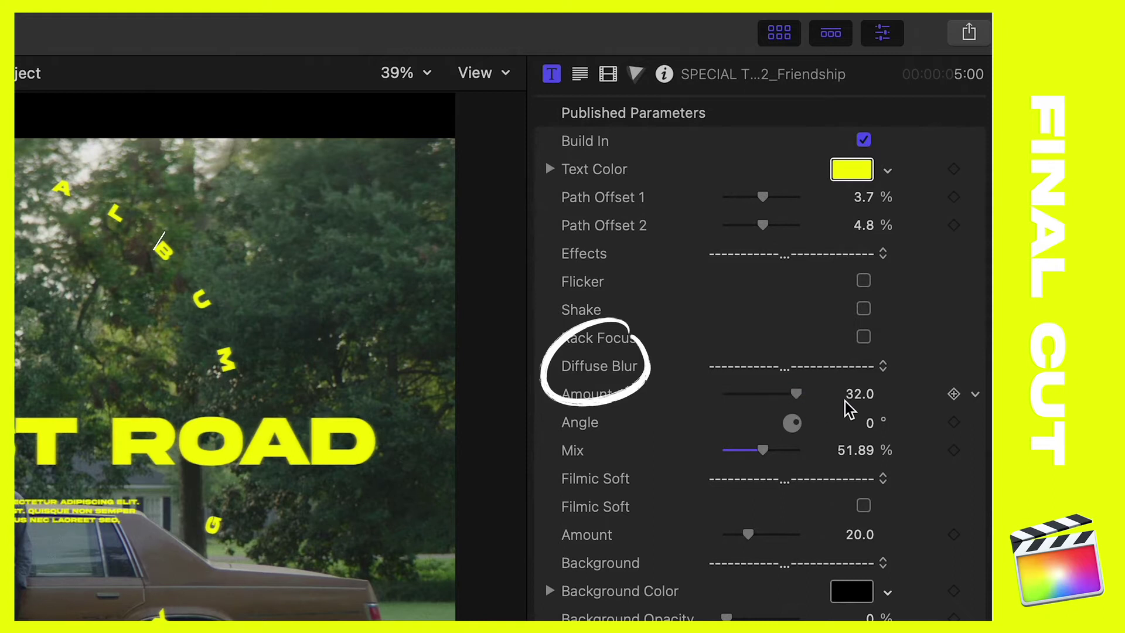
- Set the title's Diffuse Blur Angle to 200° and its Mix to 0%
drag(762, 456, 713, 455)
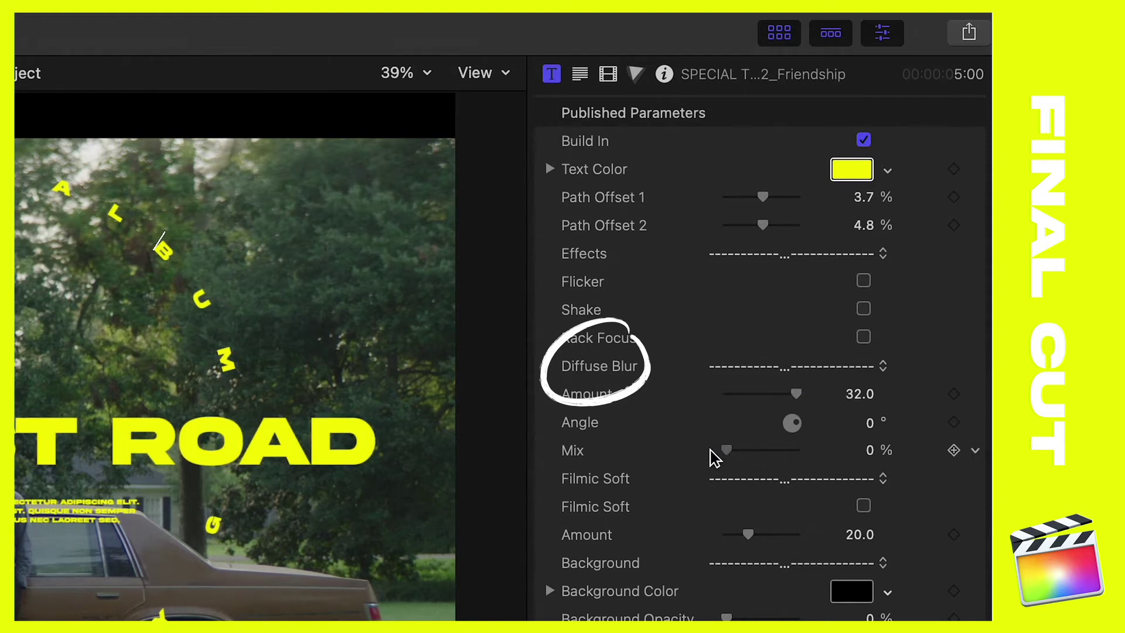
drag(733, 459, 759, 460)
mouse_move(866, 424)
mouse_down()
mouse_move(867, 405)
mouse_move(856, 427)
mouse_up()
drag(755, 452, 698, 456)
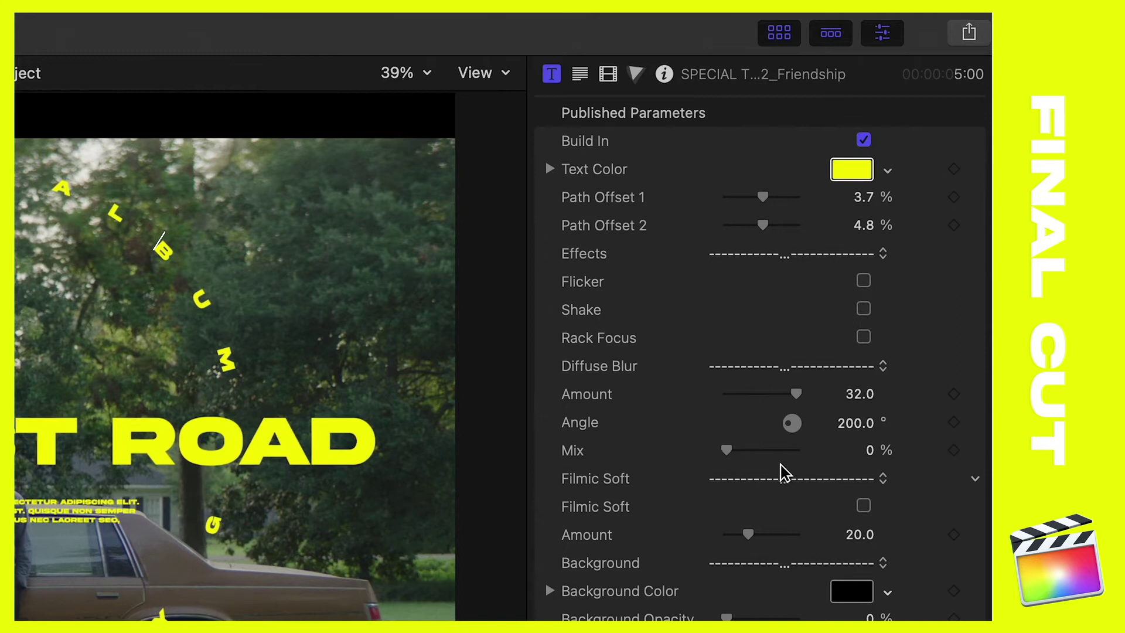
click(787, 481)
click(819, 485)
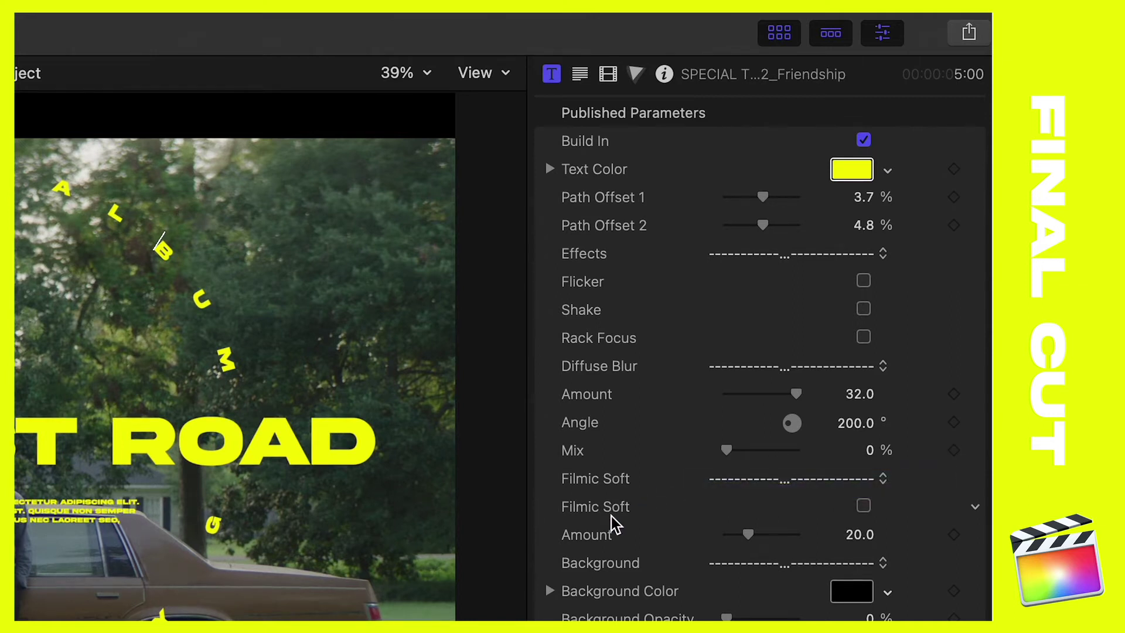
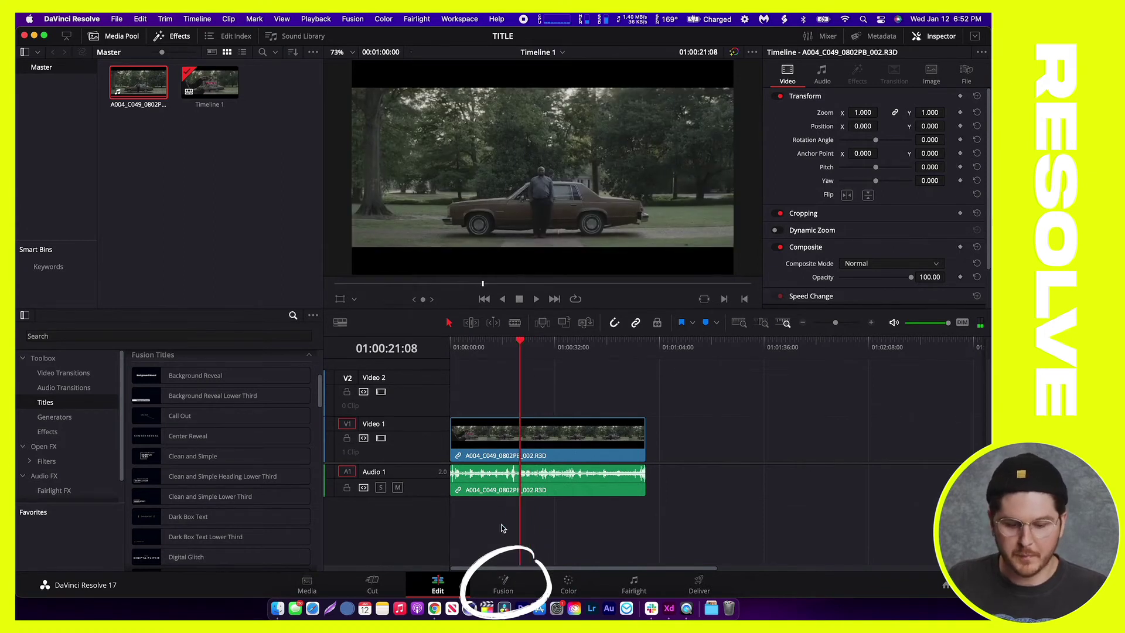
- Switch to DaVinci Resolve's Fusion page and show the Effects library with its Templates category collapsed
click(506, 583)
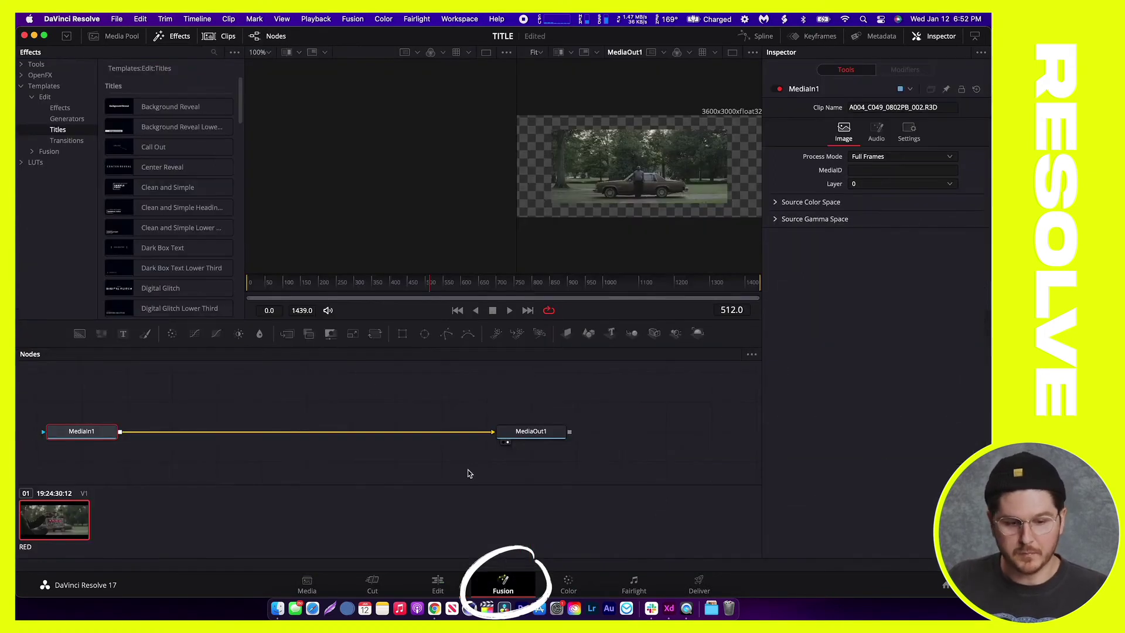
click(22, 87)
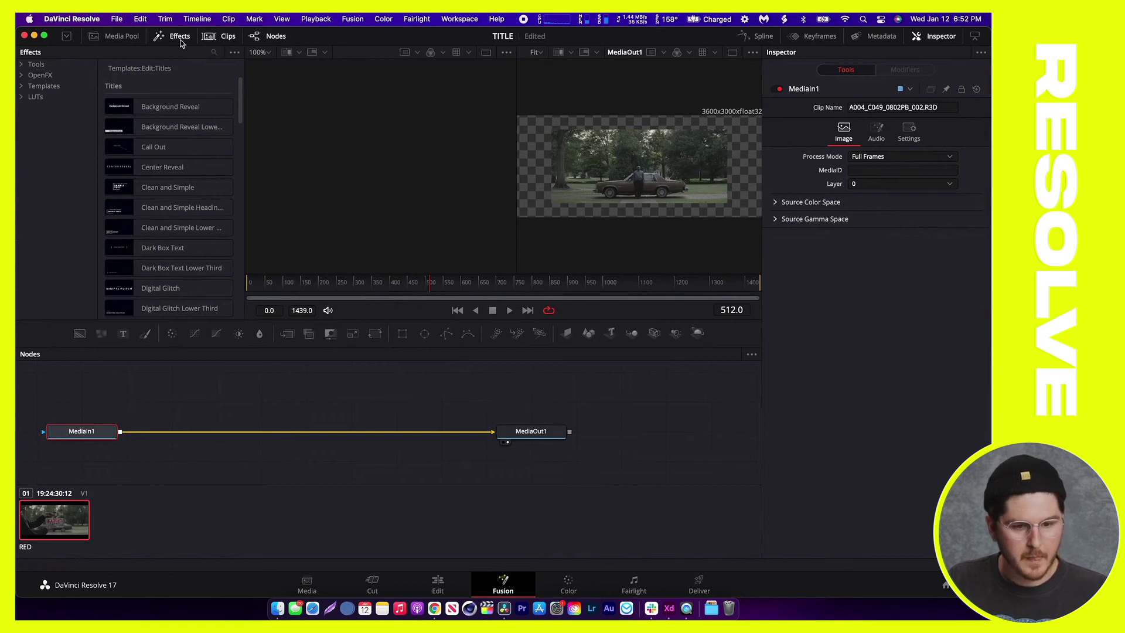
click(189, 37)
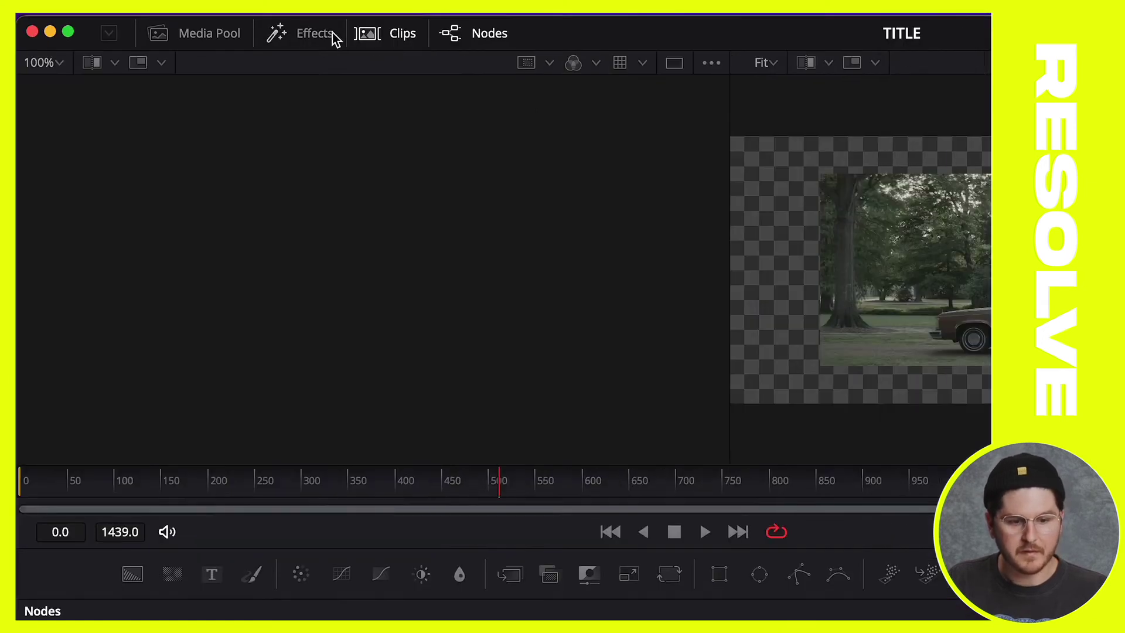
click(330, 36)
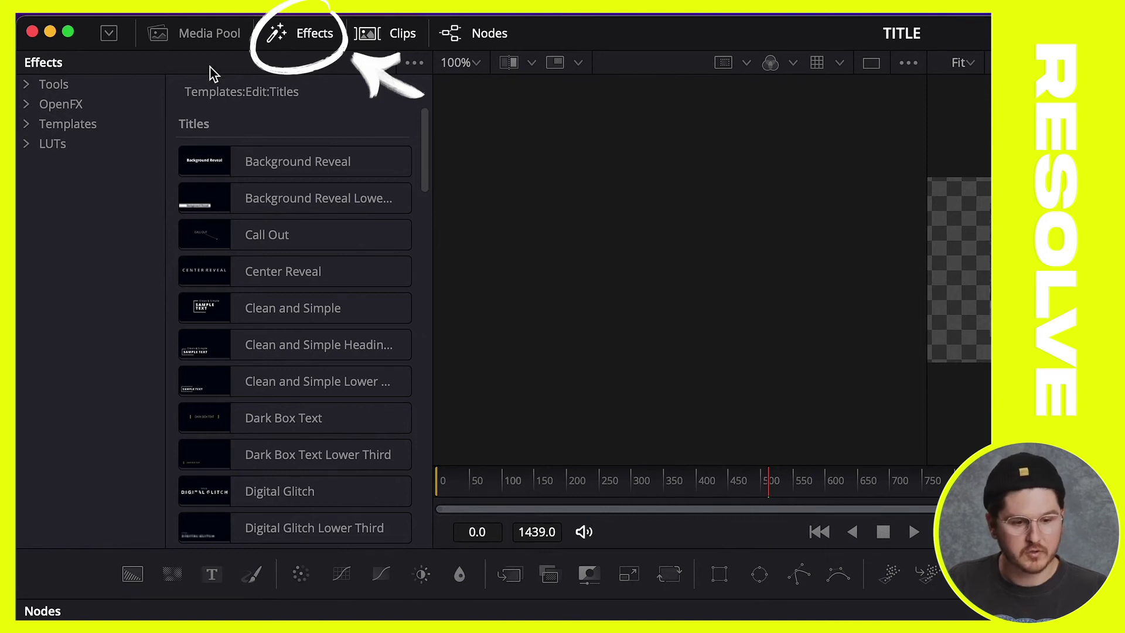
- Expand Templates in the Effects library and reveal the folder of its Edit category in Finder
click(28, 123)
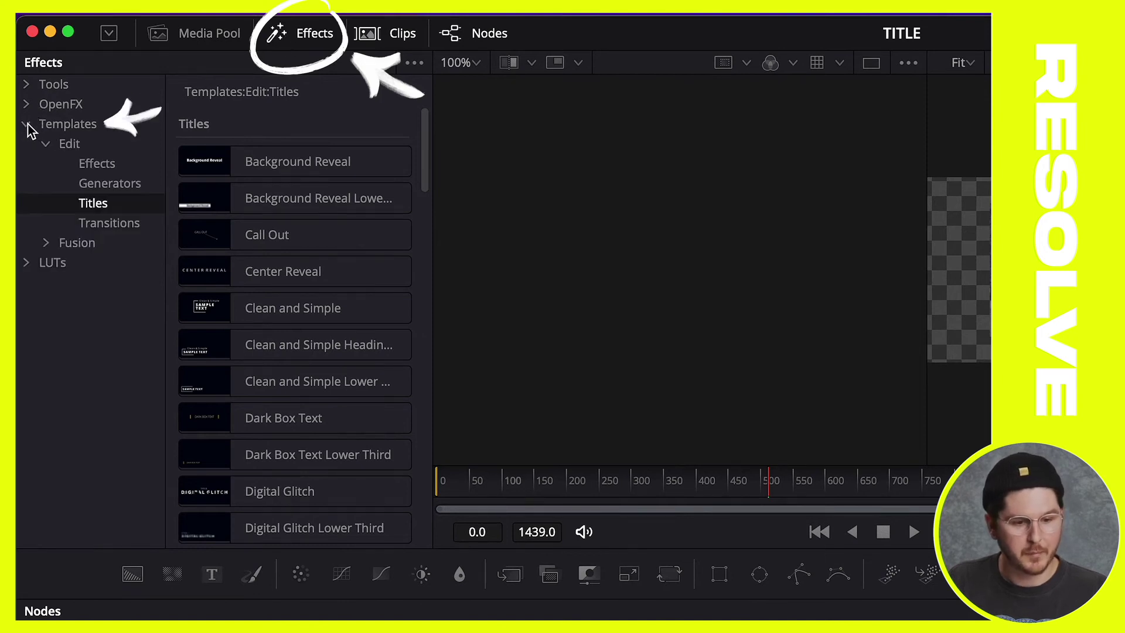
click(47, 144)
click(82, 146)
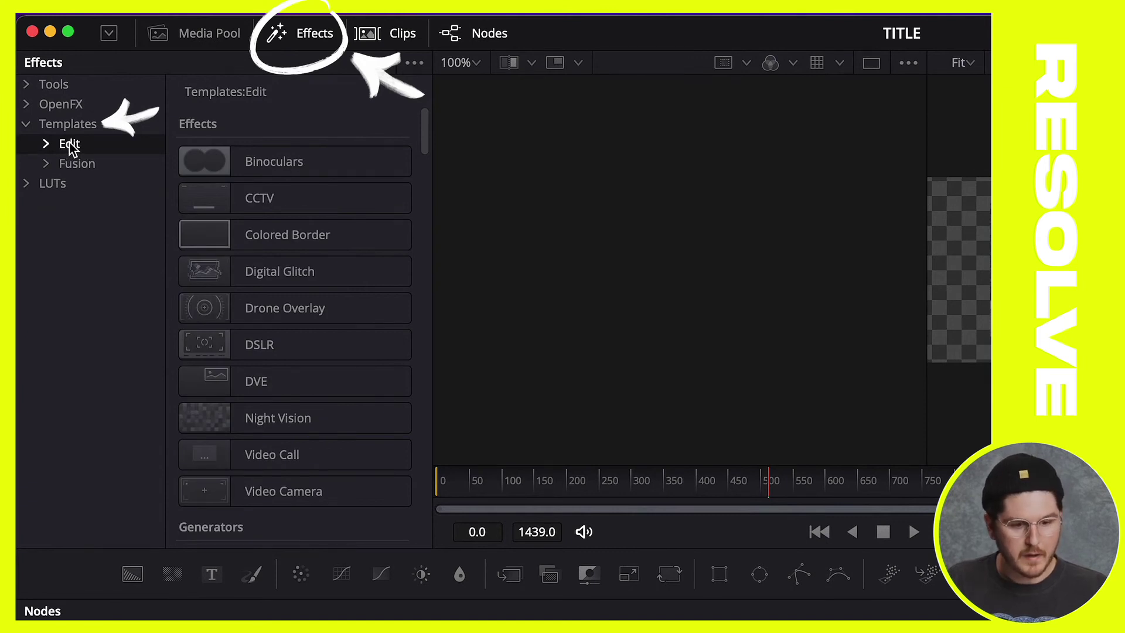
right_click(69, 146)
click(94, 154)
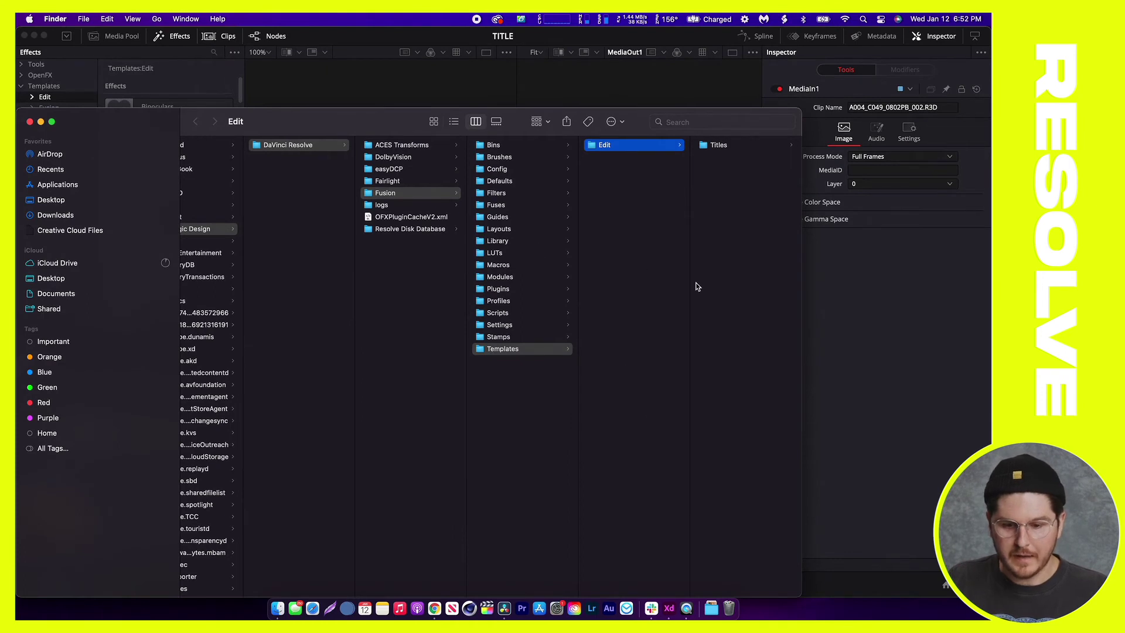
- Examine the folder path from Library through Application Support, Blackmagic Design, DaVinci Resolve and Fusion to Templates and Edit
scroll(588, 252, left, 5)
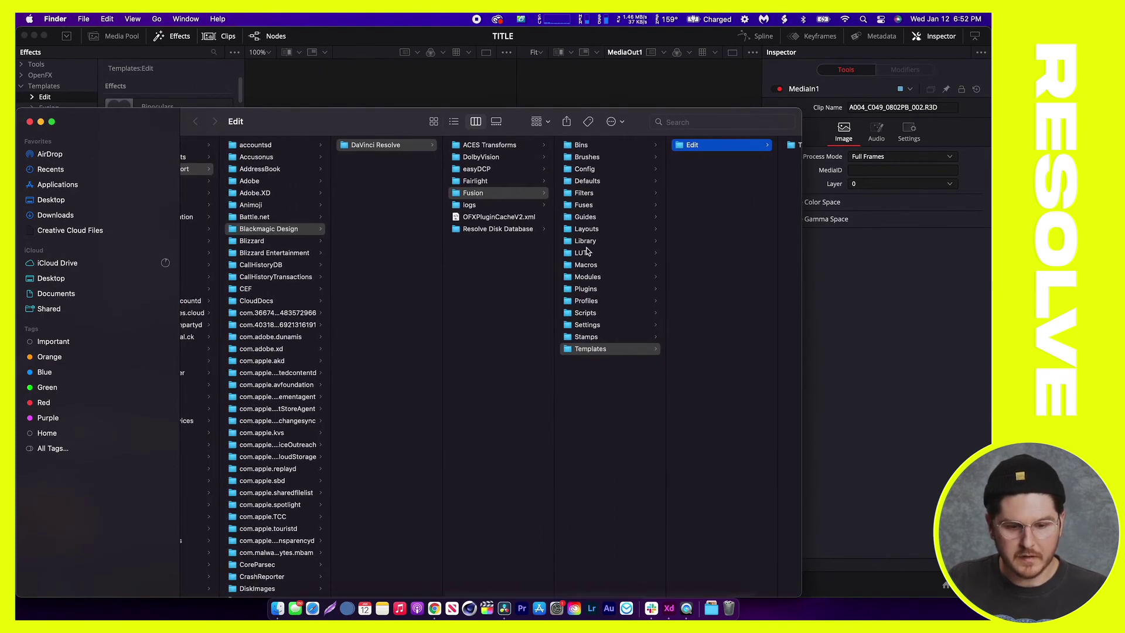
scroll(588, 252, left, 5)
scroll(588, 252, right, 3)
scroll(588, 252, left, 1)
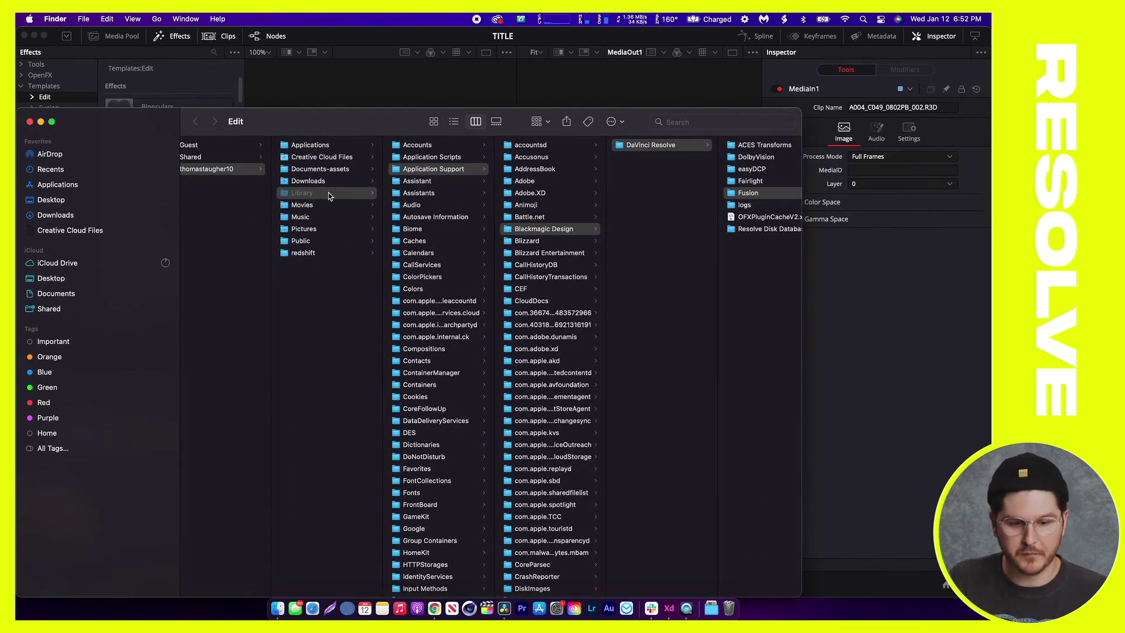
scroll(329, 233, right, 5)
scroll(330, 234, left, 5)
scroll(329, 236, right, 1)
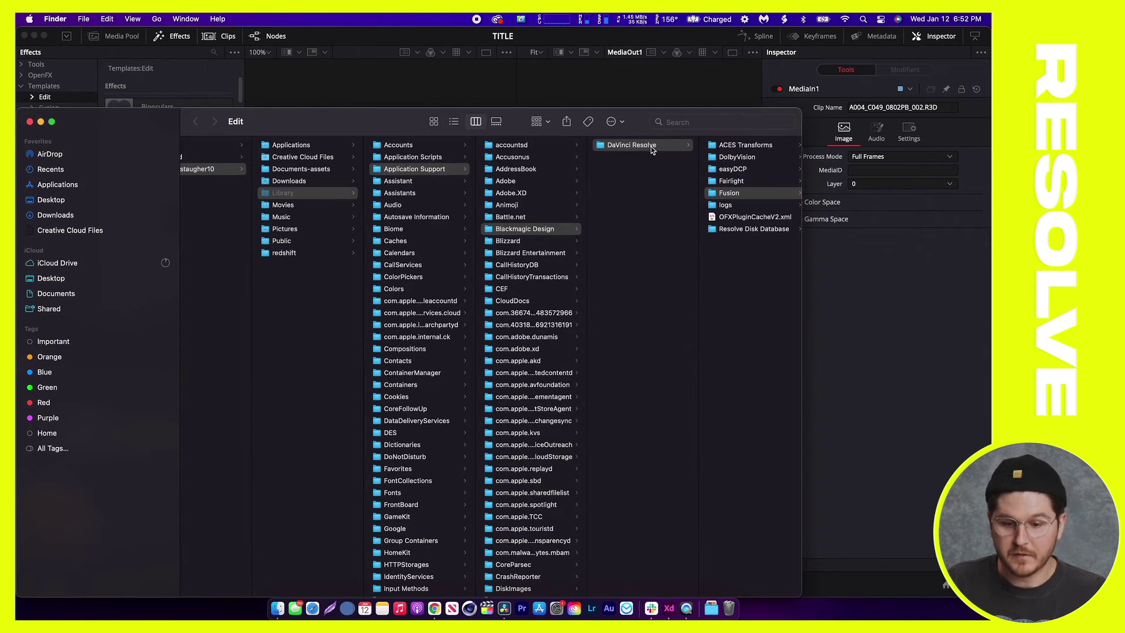
click(732, 193)
click(680, 349)
key(Right)
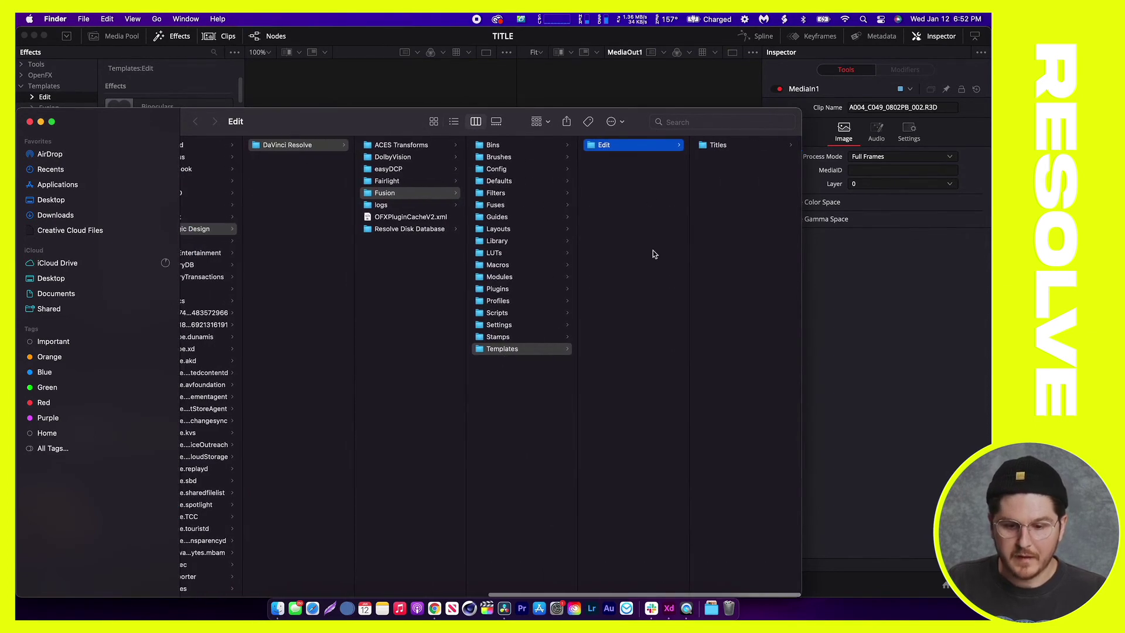
- Move the existing Titles folder inside Edit to the Trash
click(711, 146)
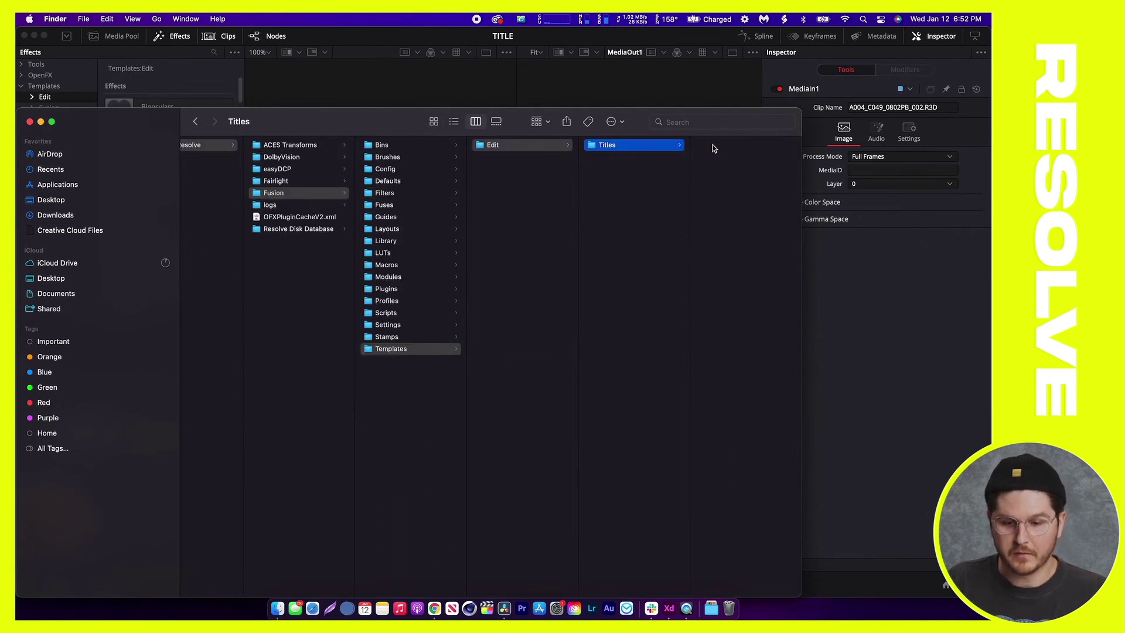
right_click(614, 146)
click(640, 179)
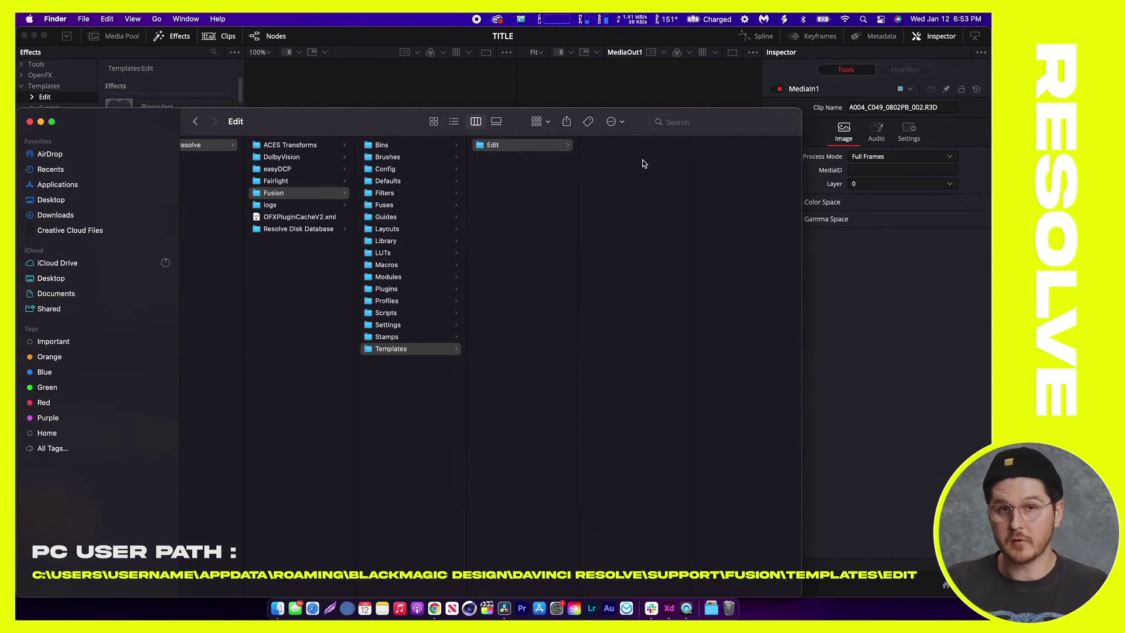
- Create a new folder named Titles inside the Edit folder
click(502, 145)
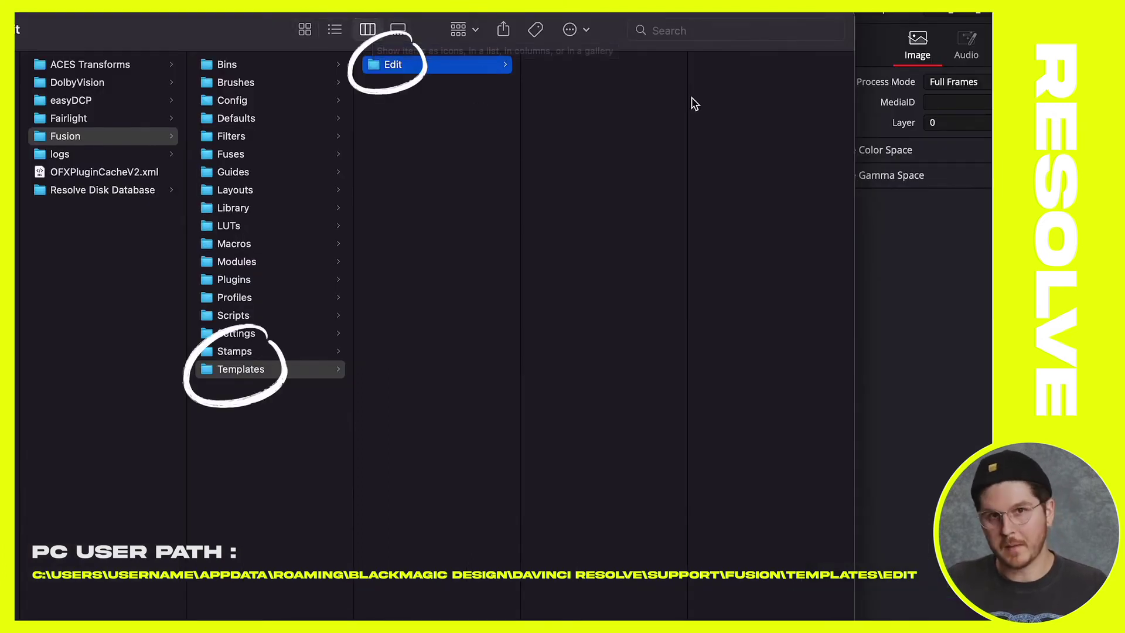
right_click(634, 97)
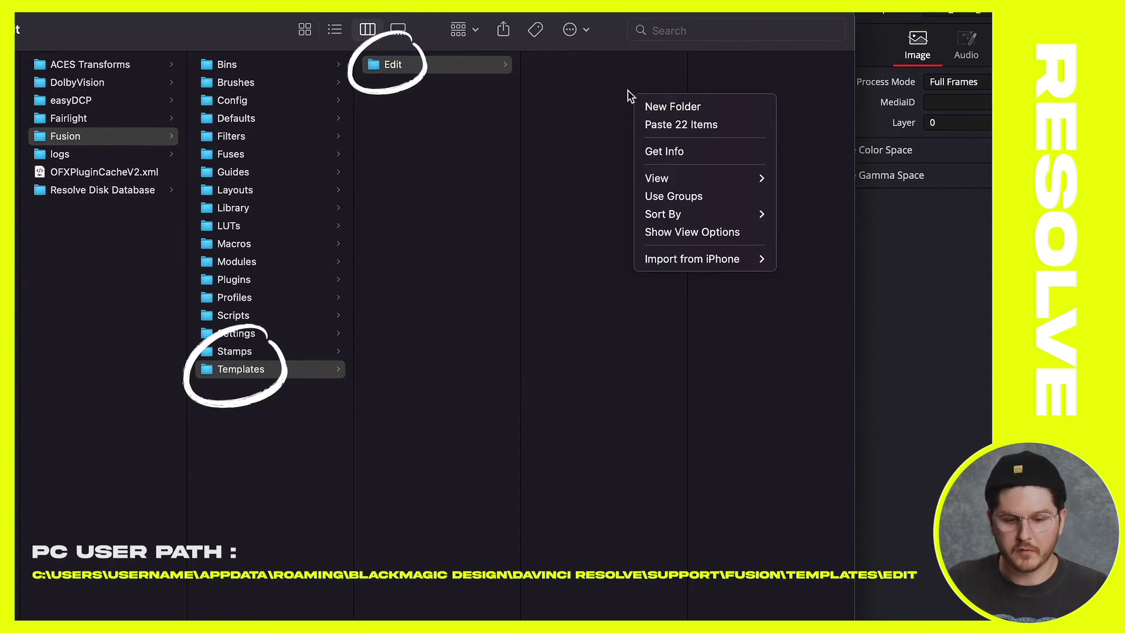
click(660, 107)
text(Titles)
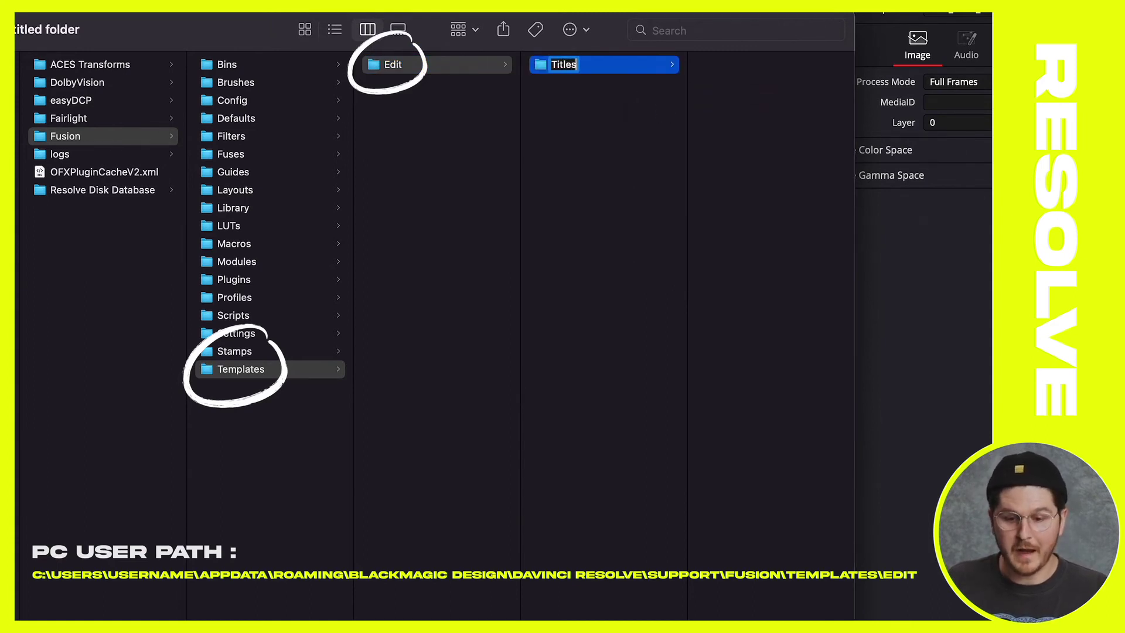
key(Return)
- Create a subfolder named Film Titles inside the Titles folder
right_click(740, 96)
click(755, 102)
text(F)
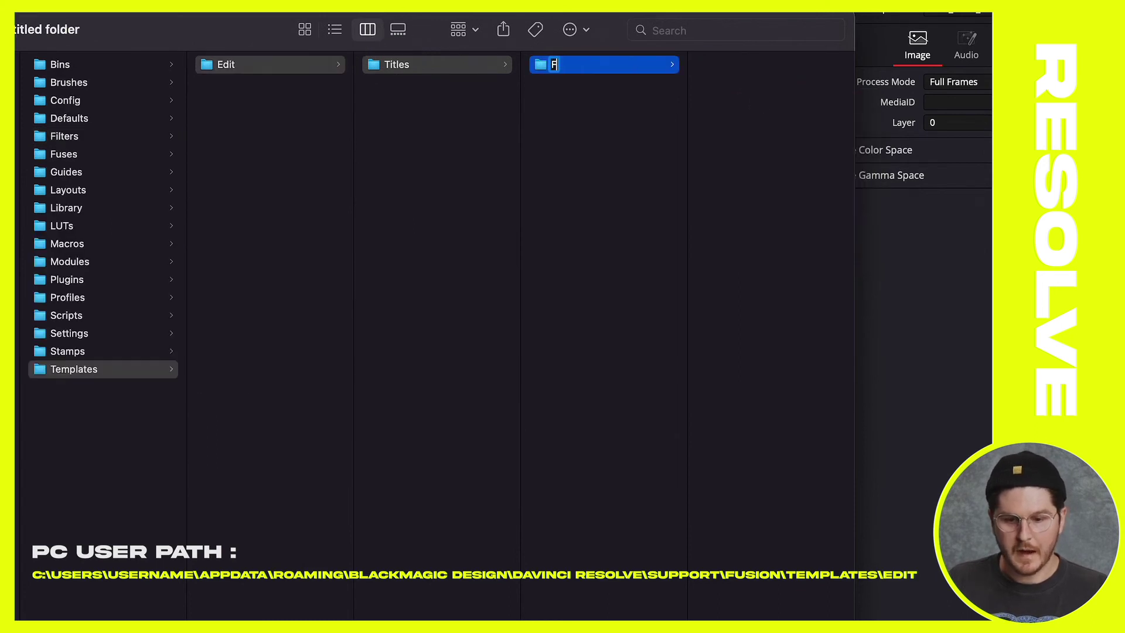
text(ilm Titles)
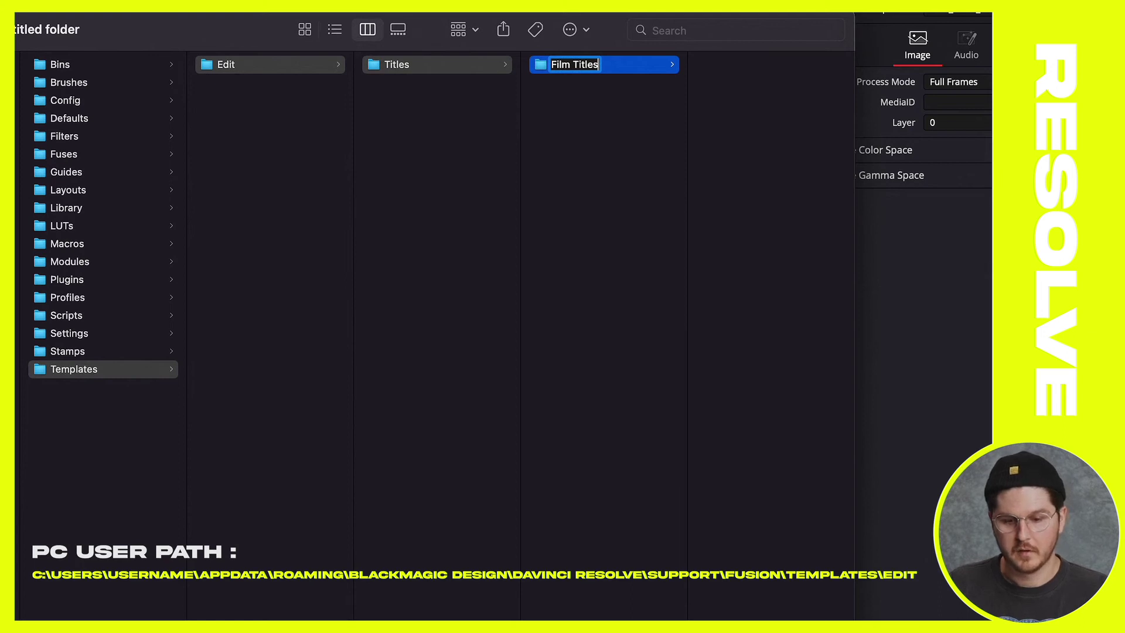
key(Return)
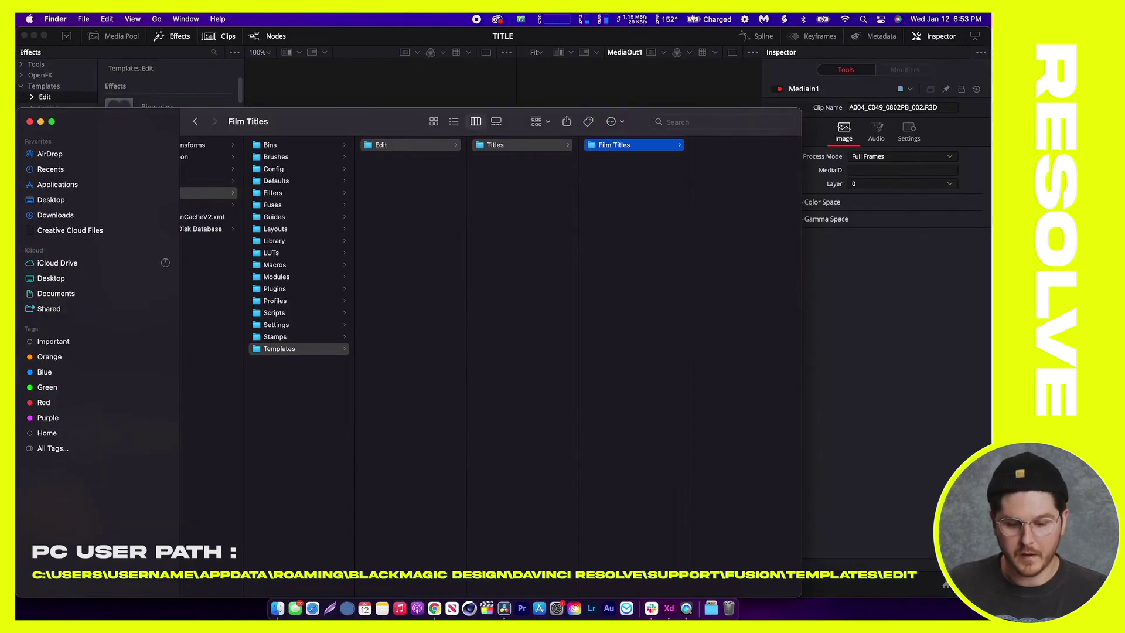
- Hide DaVinci Resolve and move the Finder window aside to clear access to the desktop's TC_-_FILM_TITLES_v3 folder
click(377, 83)
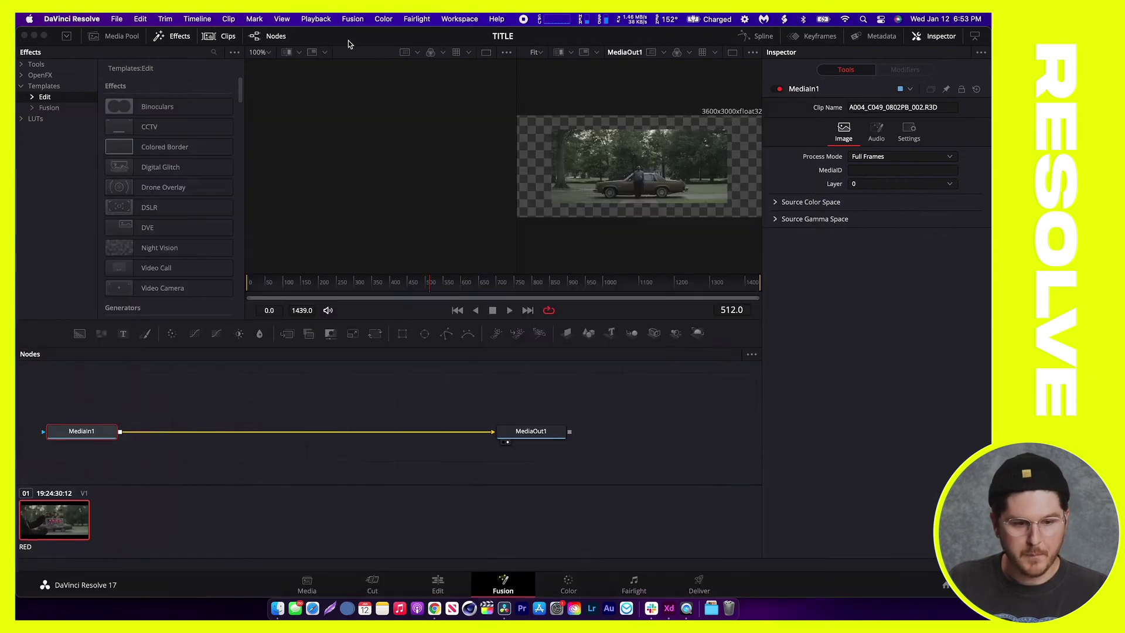
click(71, 19)
click(91, 115)
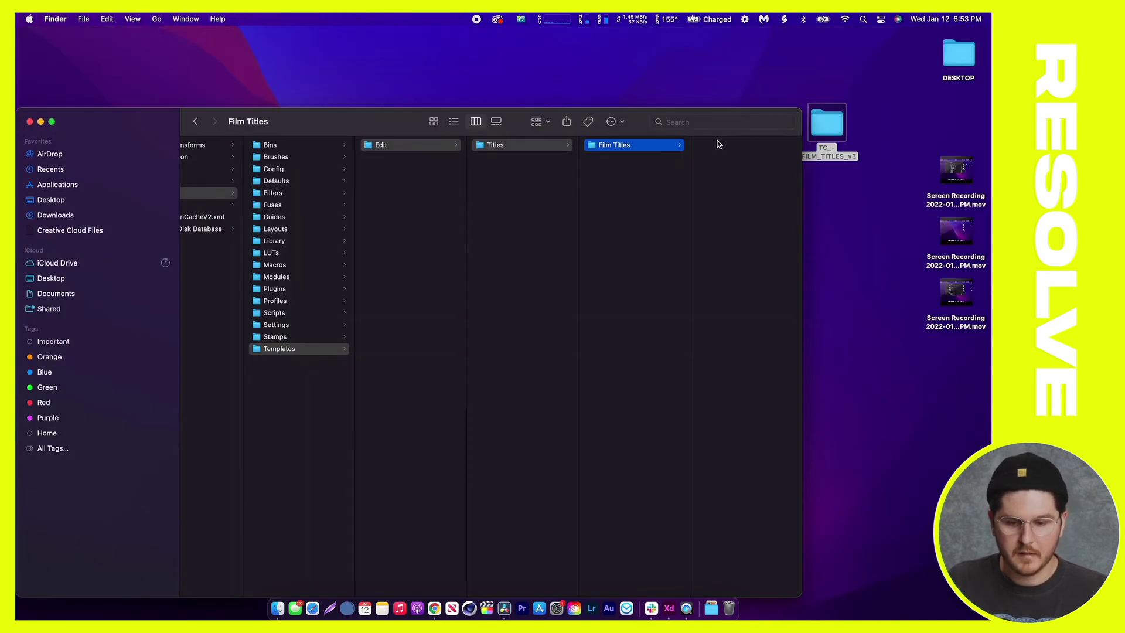
drag(633, 115, 587, 114)
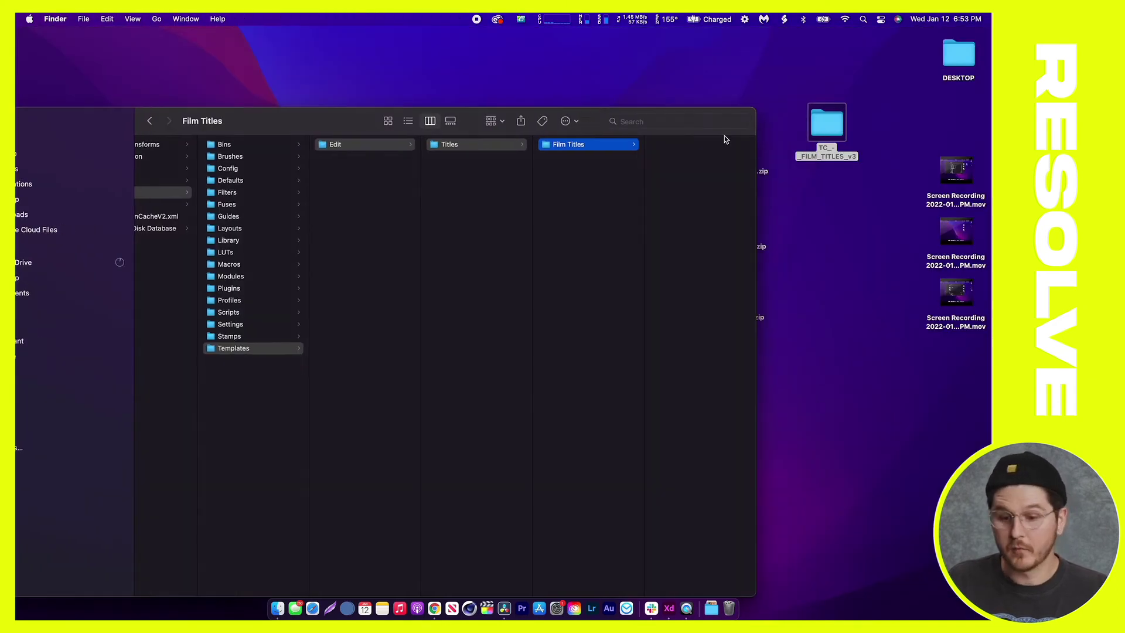
- Open the desktop's TC_-_FILM_TITLES_v3 folder and go to the FilmTitles folder inside DAVINCI
double_click(828, 121)
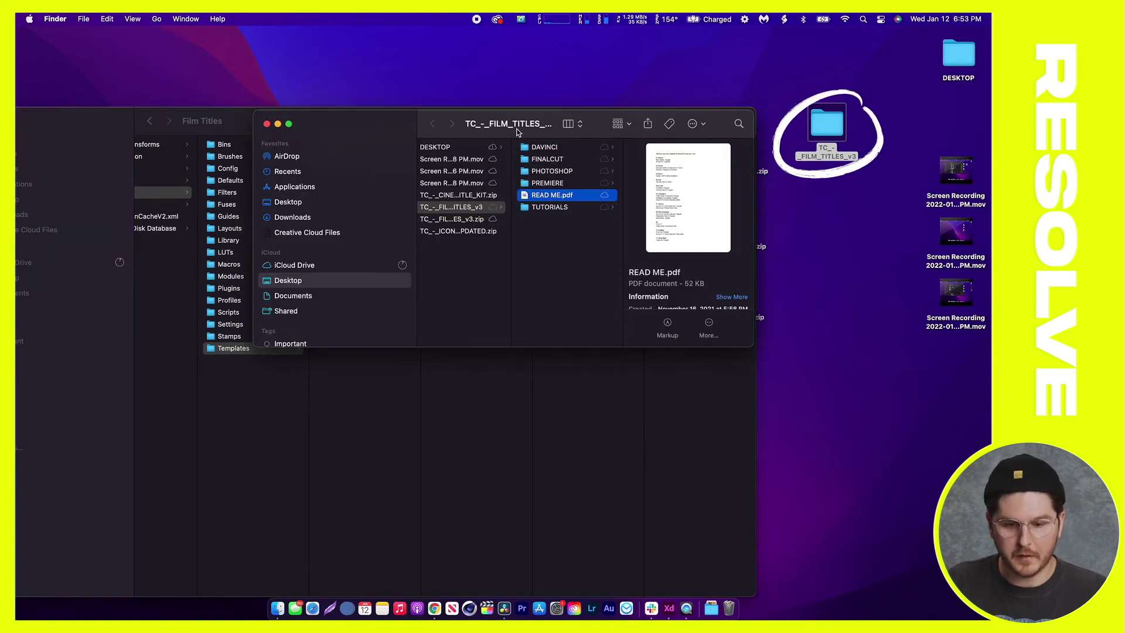
click(550, 152)
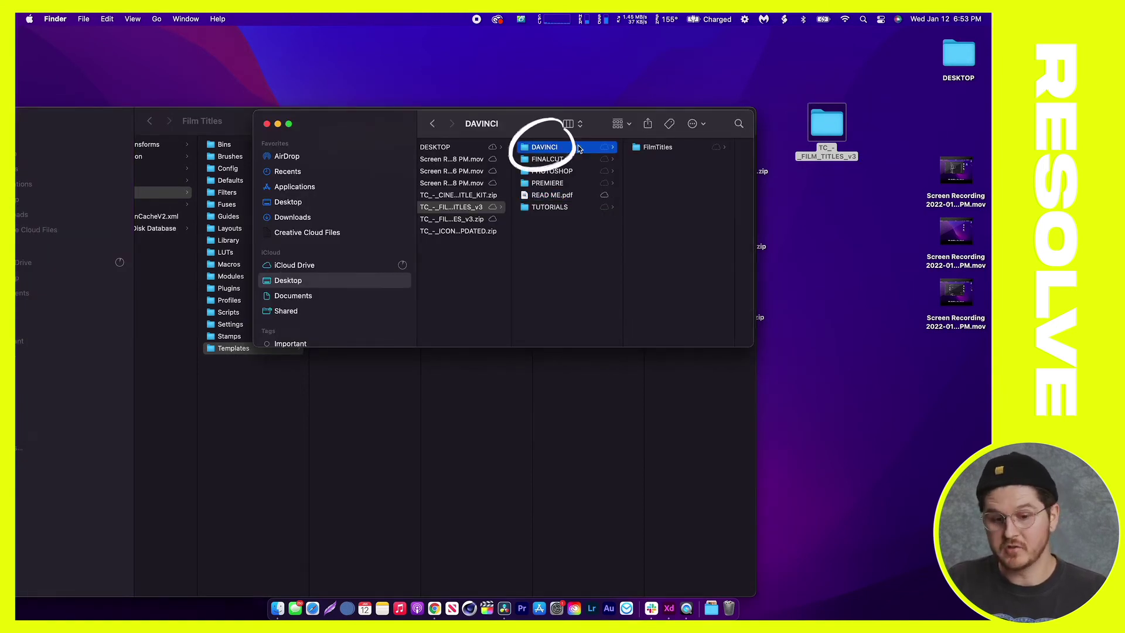
click(649, 147)
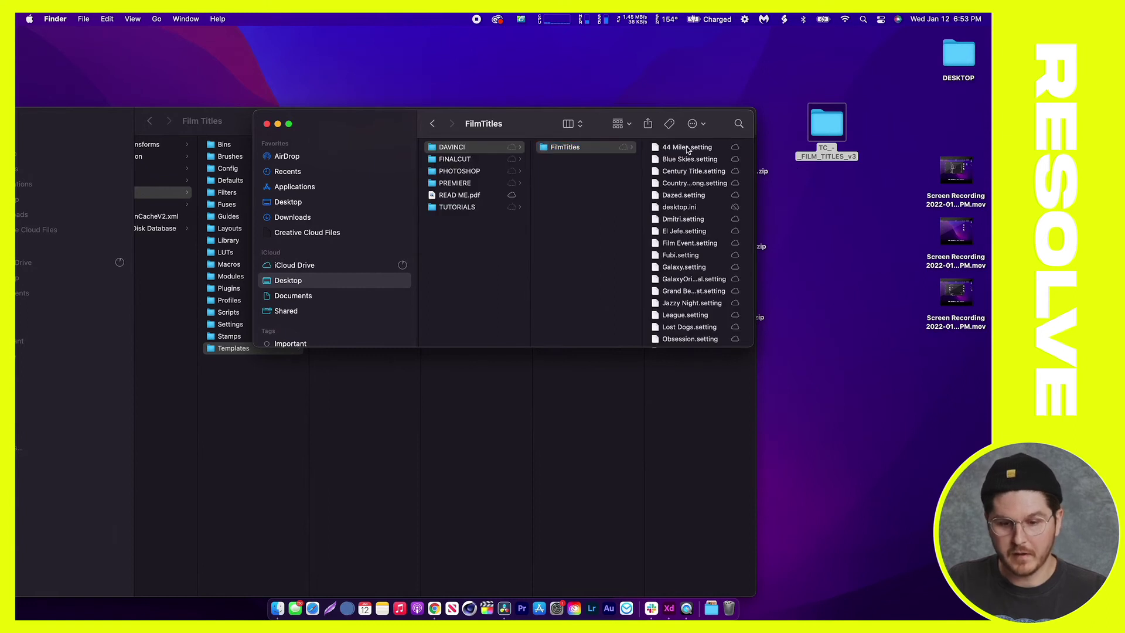
- Enlarge the window, select every file in FilmTitles from 44 Miles.setting to the last one, and copy them
click(688, 148)
drag(754, 346, 834, 511)
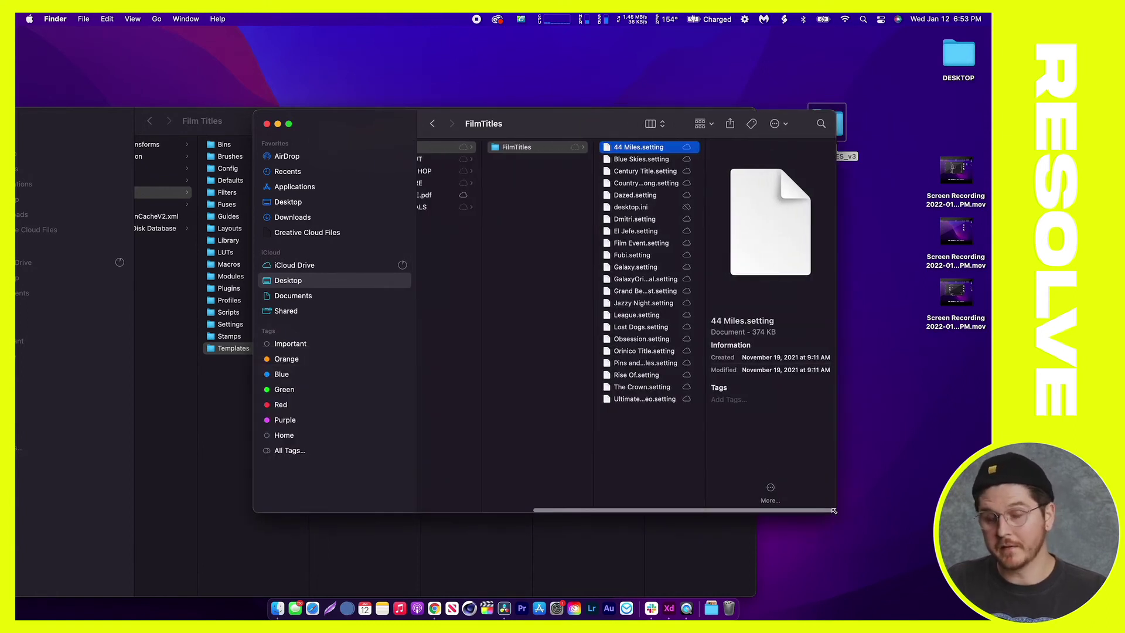
shift+click(642, 400)
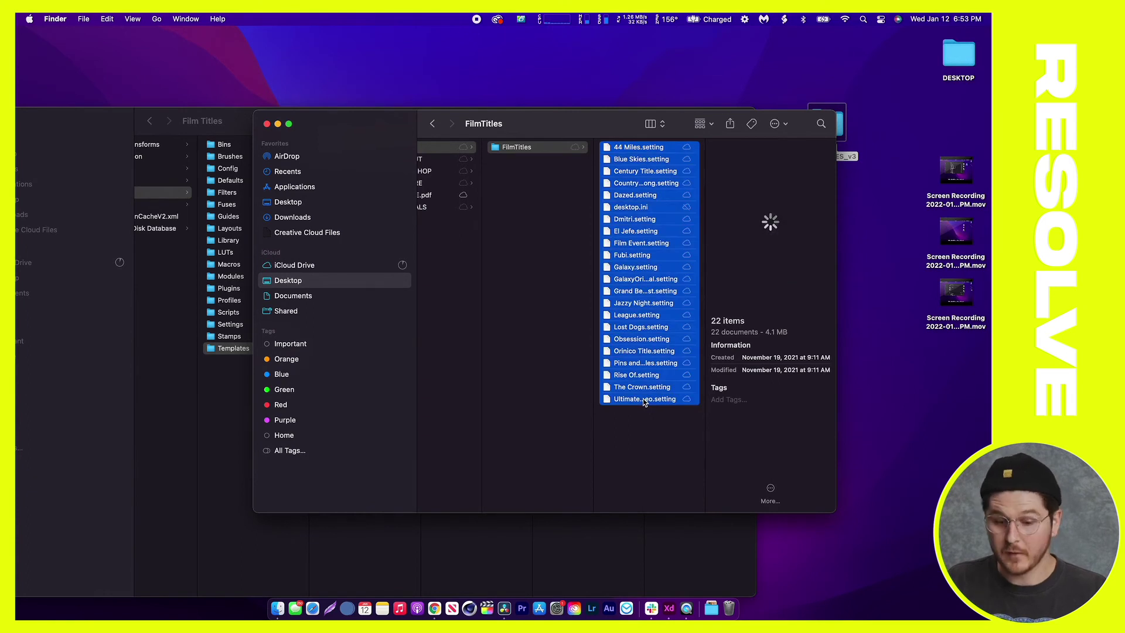
right_click(644, 400)
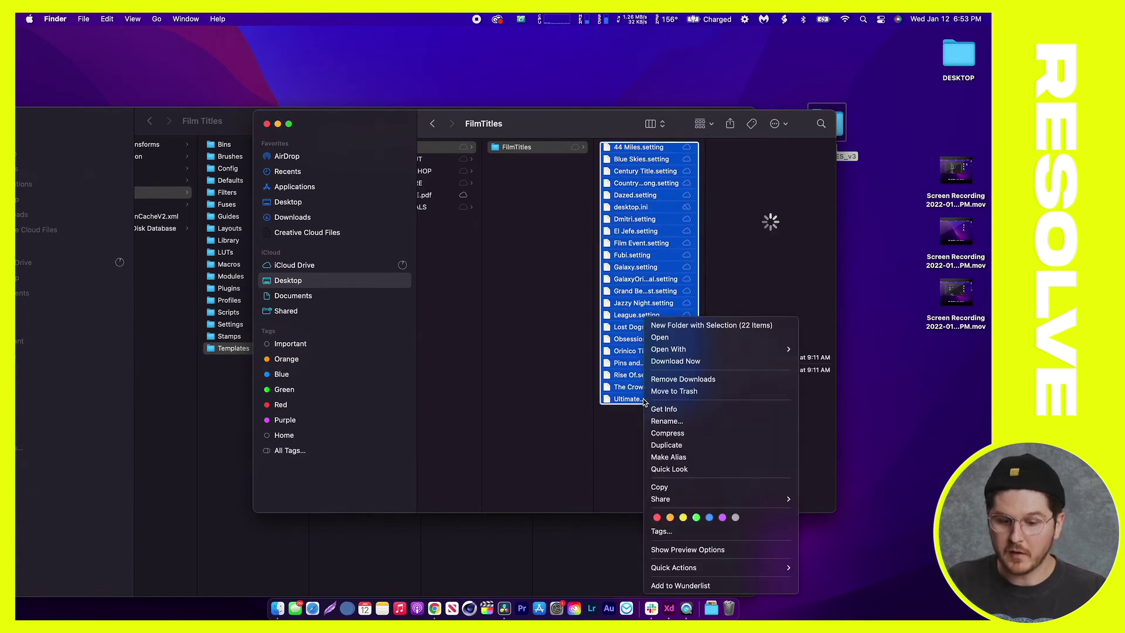
click(663, 487)
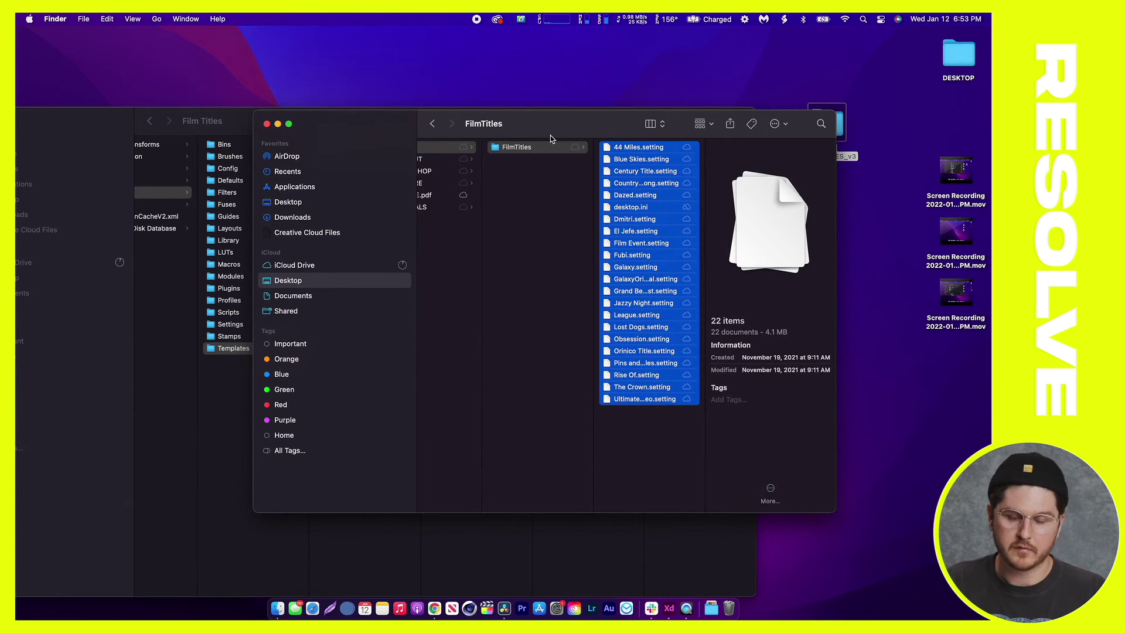
- Paste the copied title setting files into the Film Titles folder inside Templates/Edit/Titles
drag(565, 136, 574, 399)
click(609, 227)
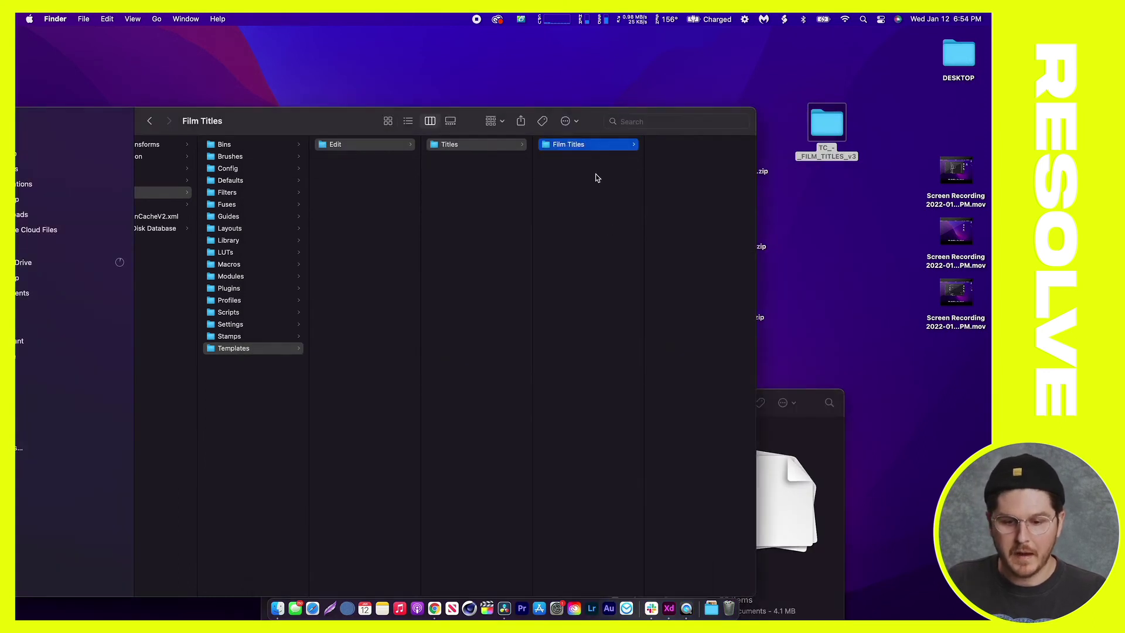
key(Return)
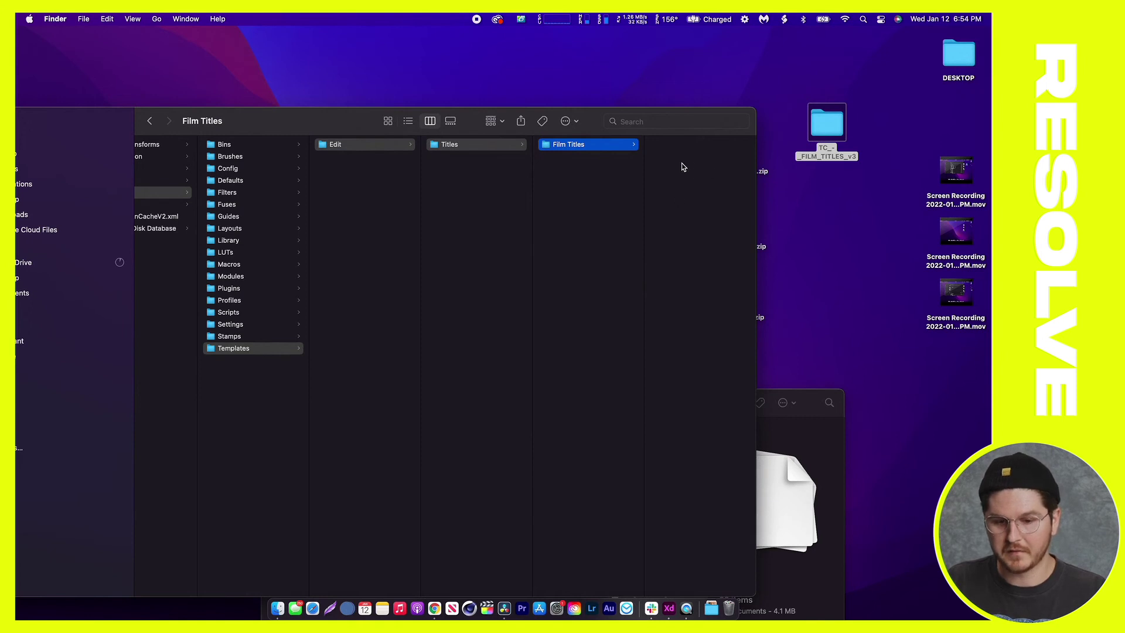
key(super+v)
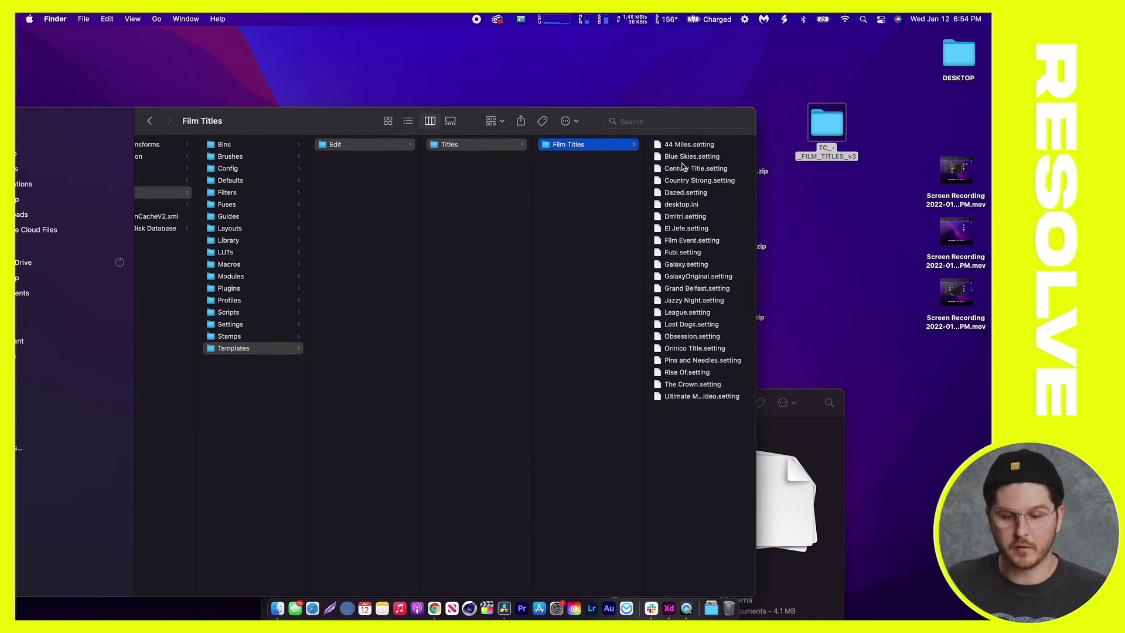
- Close both open Finder windows, the Film Titles destination and the FilmTitles source
drag(74, 126, 170, 124)
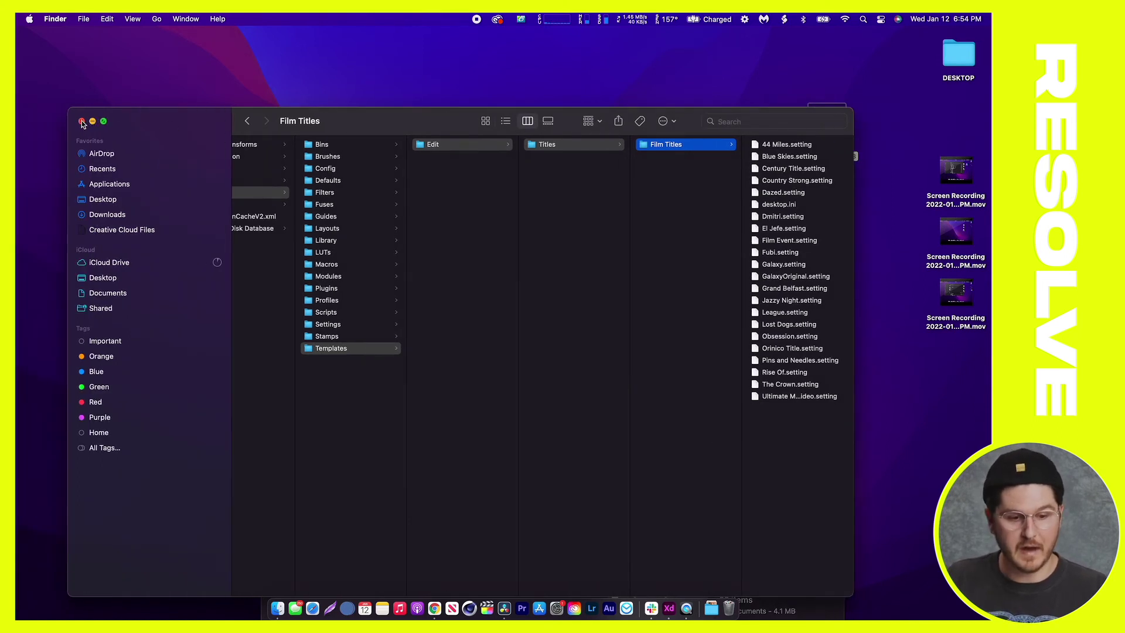
click(81, 121)
click(276, 402)
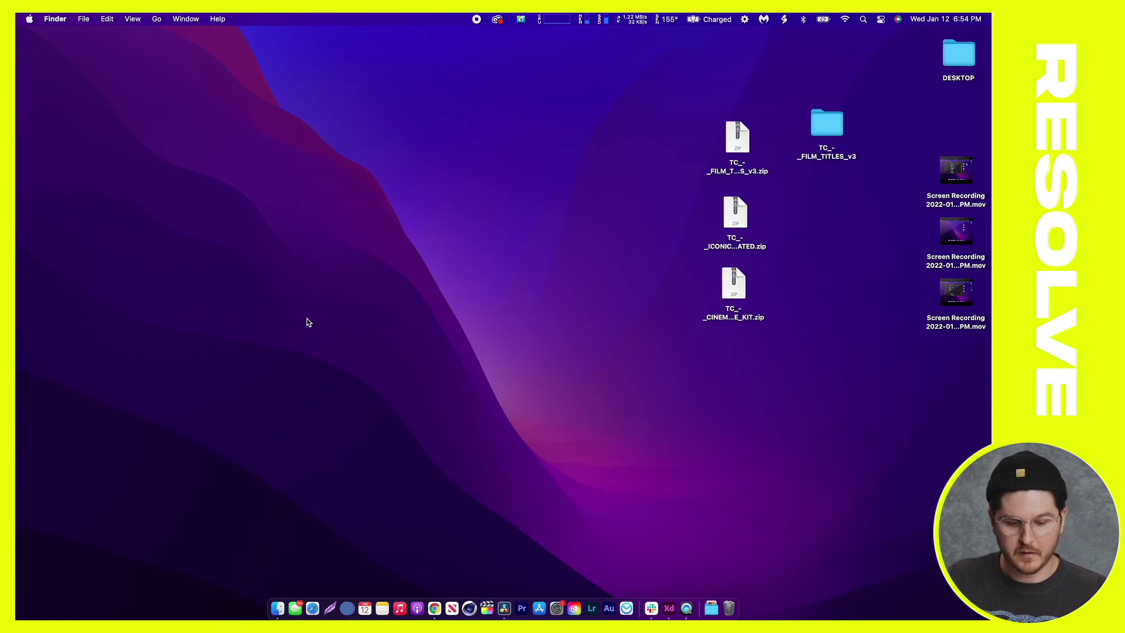
- Switch to DaVinci Resolve and show the Film Titles templates under Templates, Edit, Titles on the Fusion page
click(505, 610)
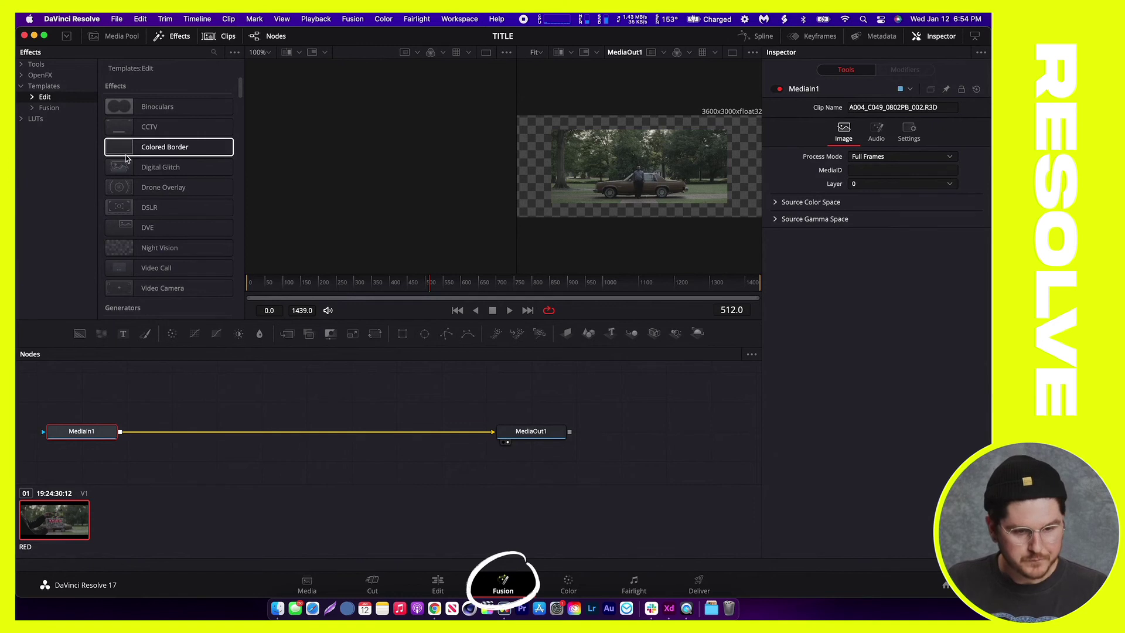
click(34, 96)
click(54, 109)
click(43, 108)
click(75, 119)
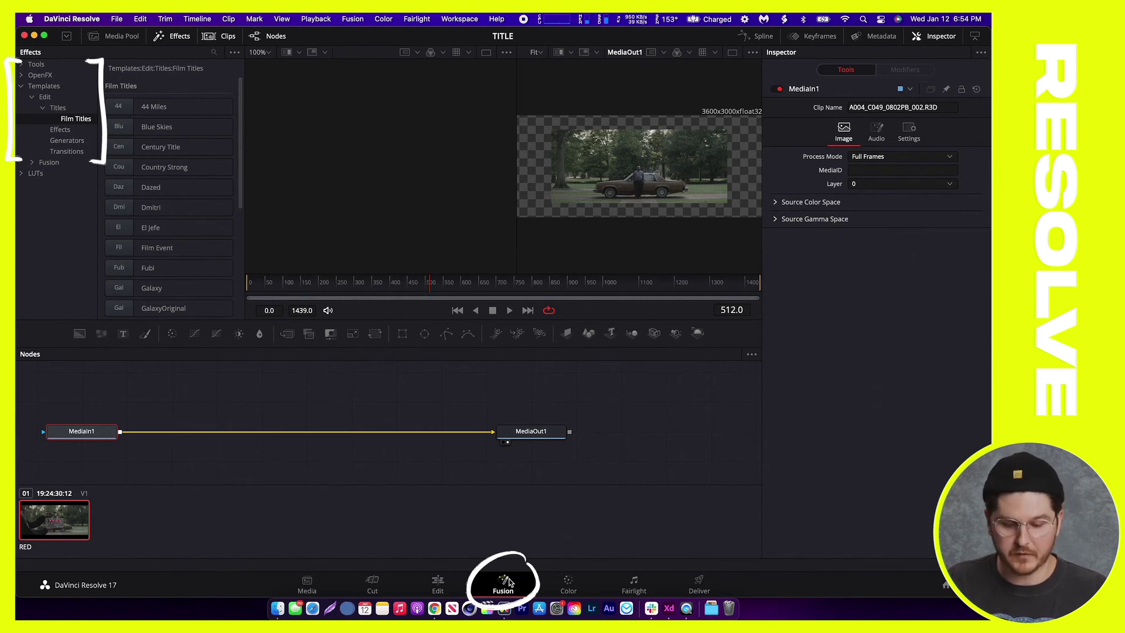
- On the Edit page, move the playhead to 01:00:22:16 and open the Film Titles category under Titles in the Toolbox
click(440, 588)
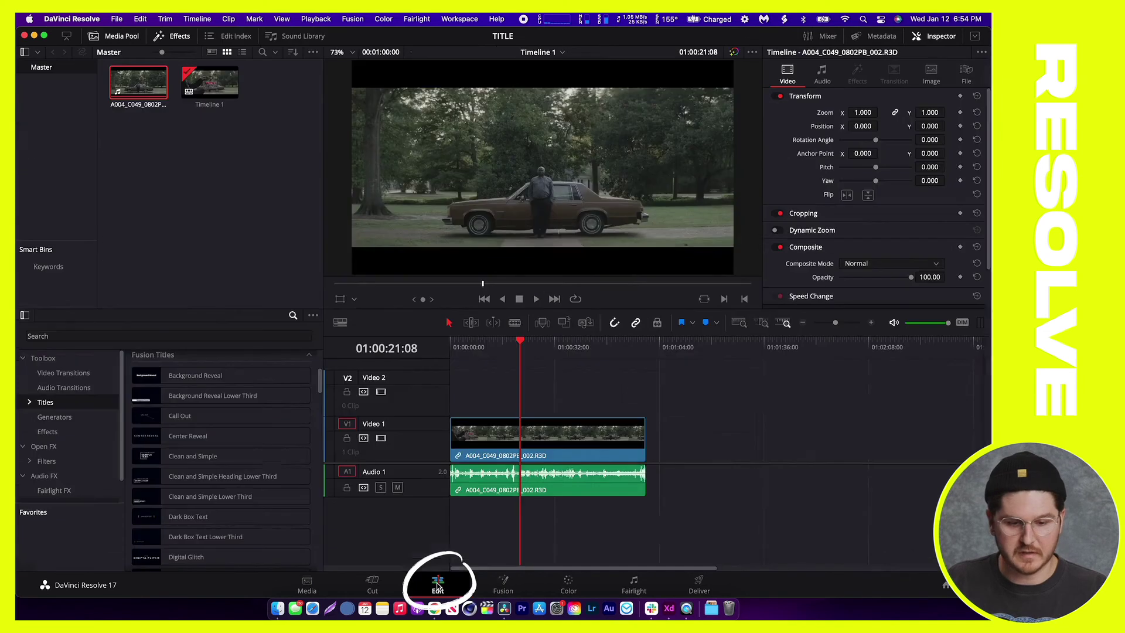
drag(521, 343, 524, 343)
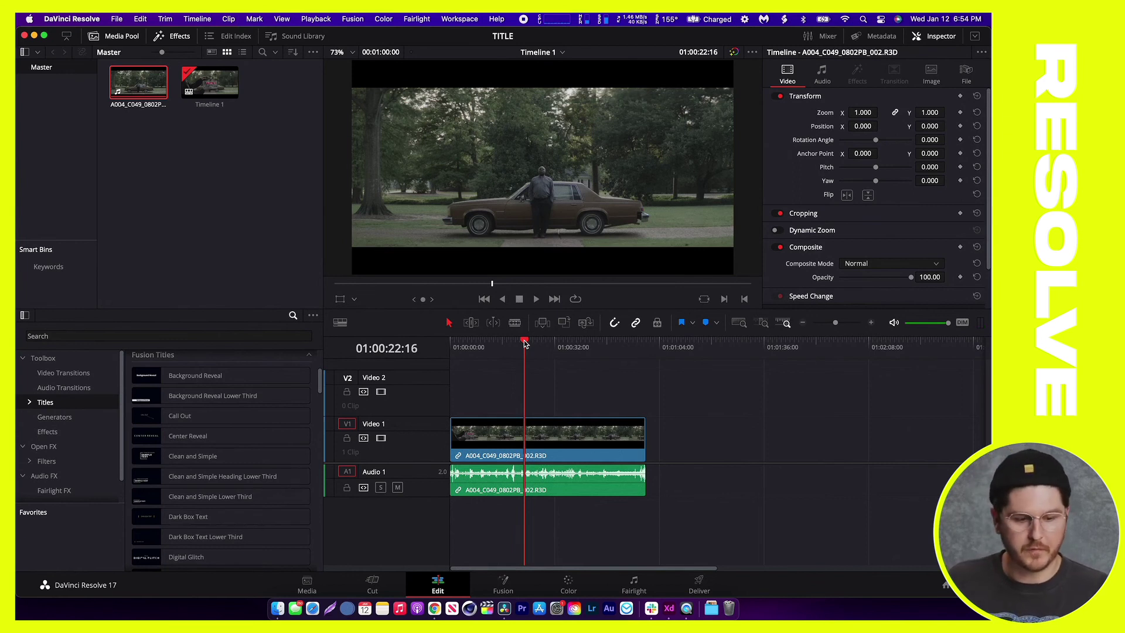
click(26, 358)
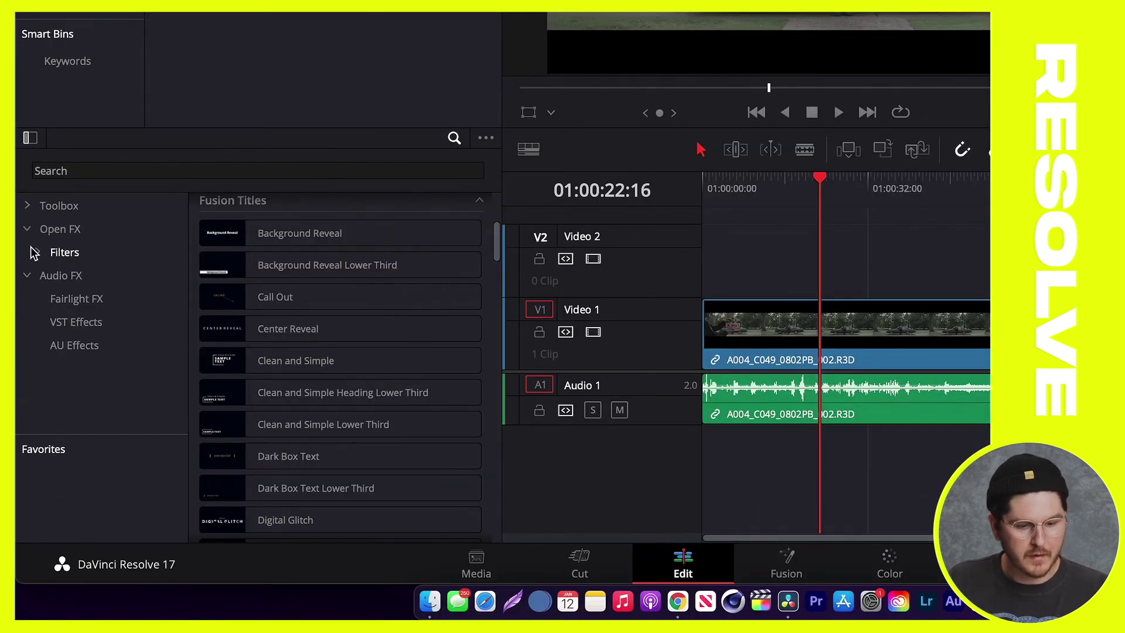
click(32, 230)
click(31, 275)
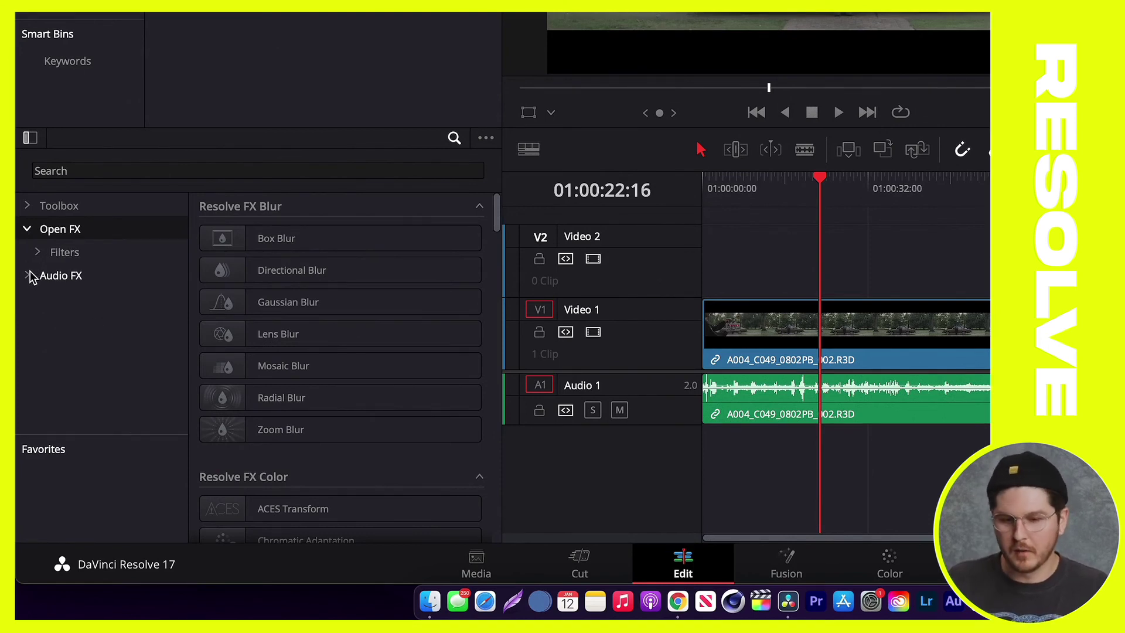
click(71, 207)
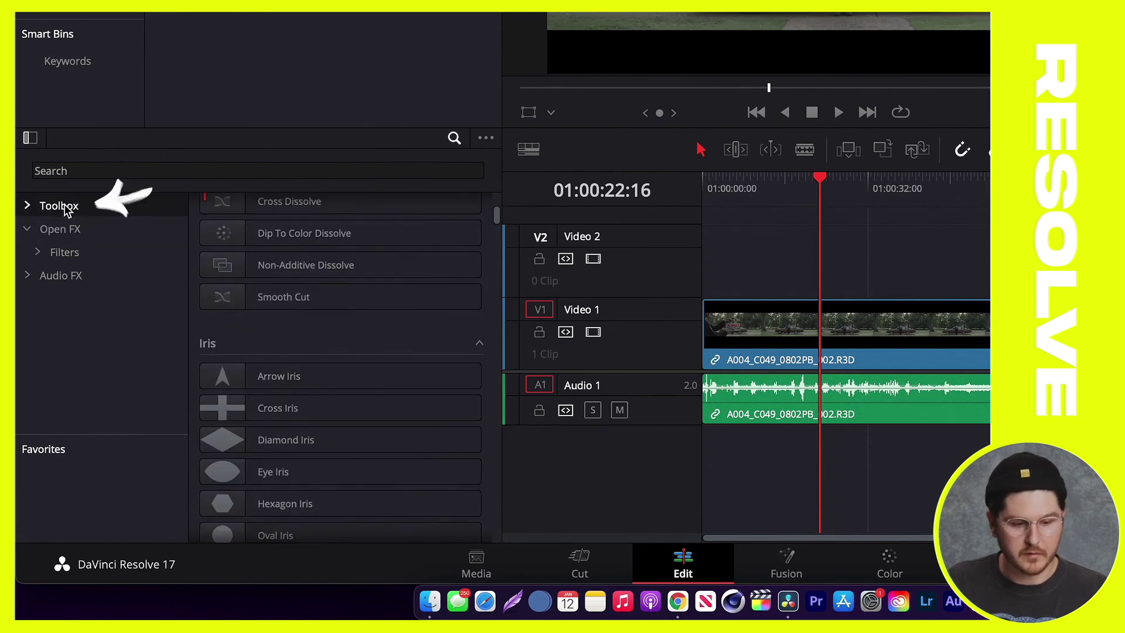
click(28, 206)
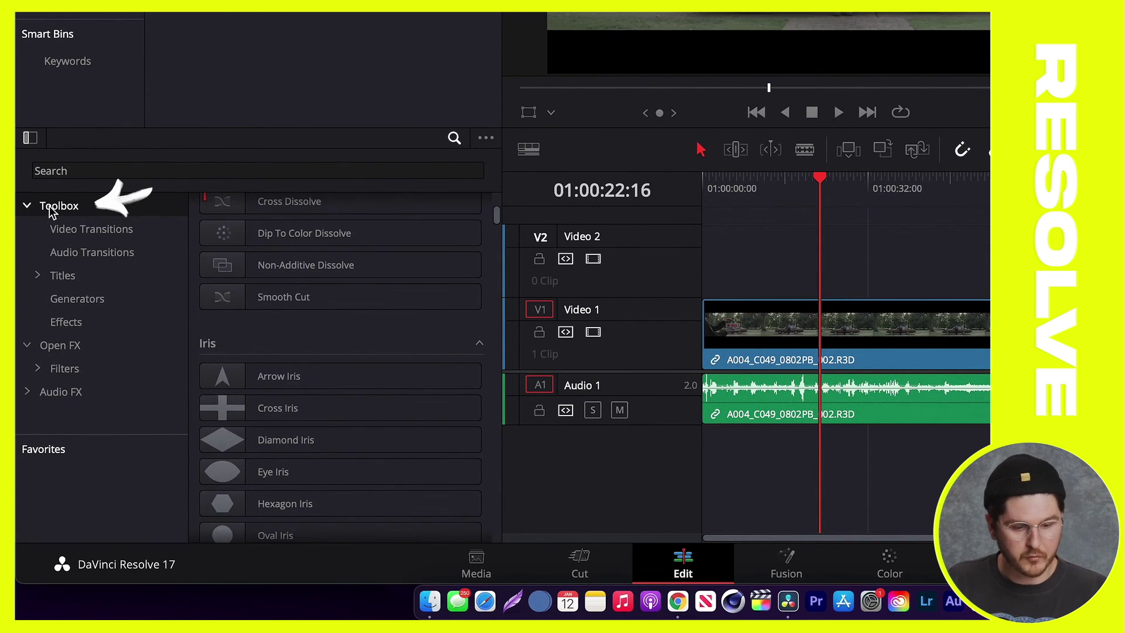
click(39, 276)
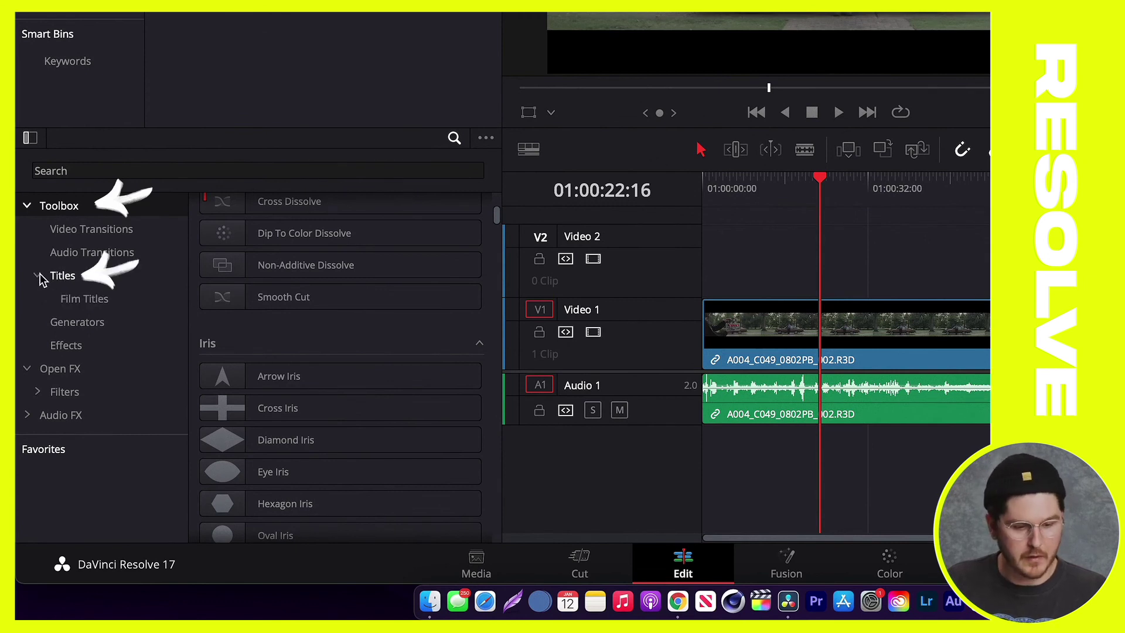
click(88, 300)
- Preview the Film Titles templates and place El Jefe on Video 2 above the clip at the playhead
scroll(394, 220, down, 3)
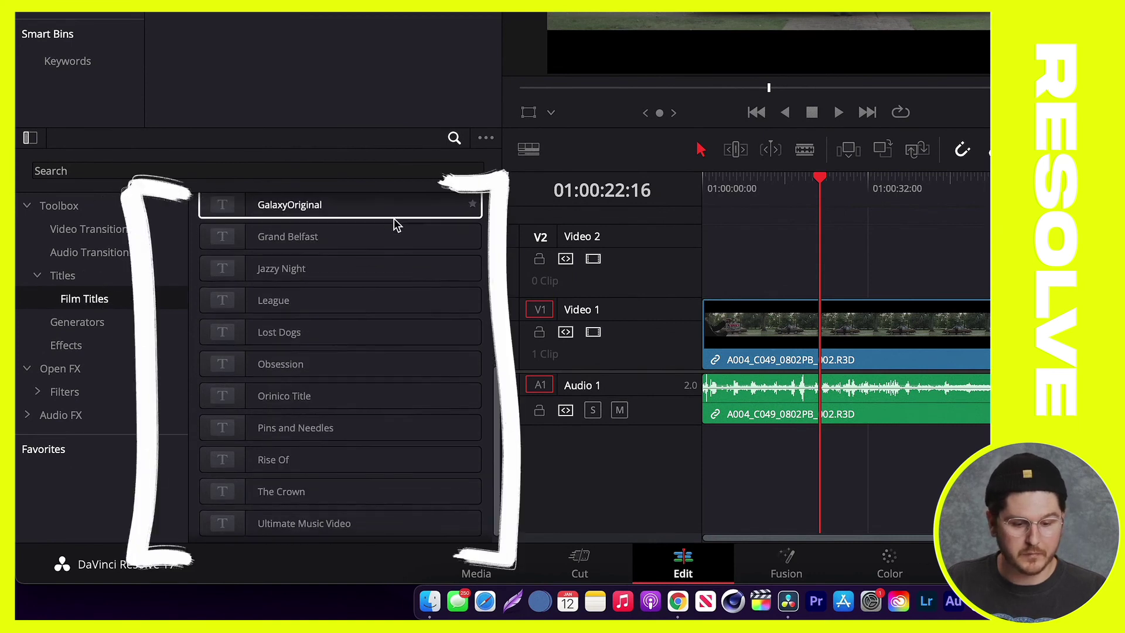
scroll(392, 222, up, 5)
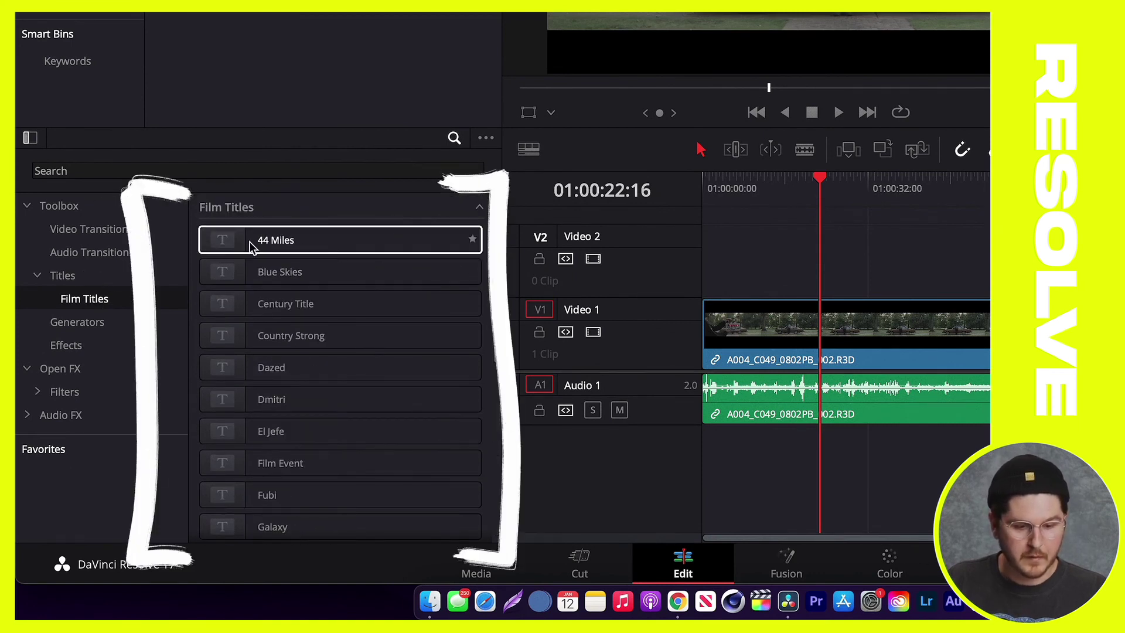
click(226, 245)
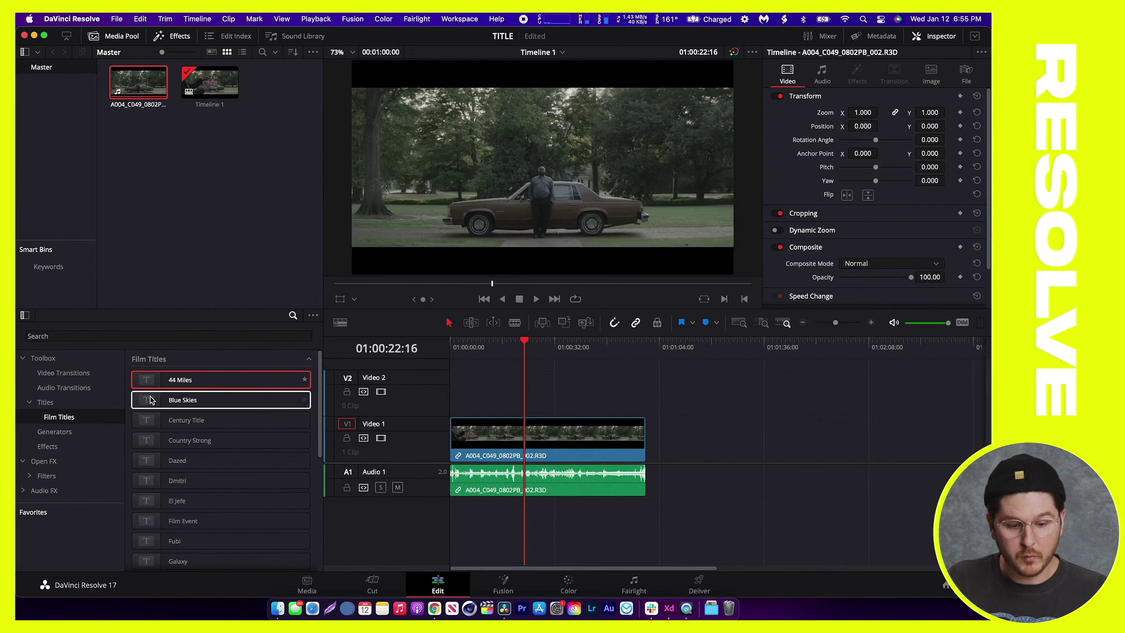
click(228, 272)
click(150, 417)
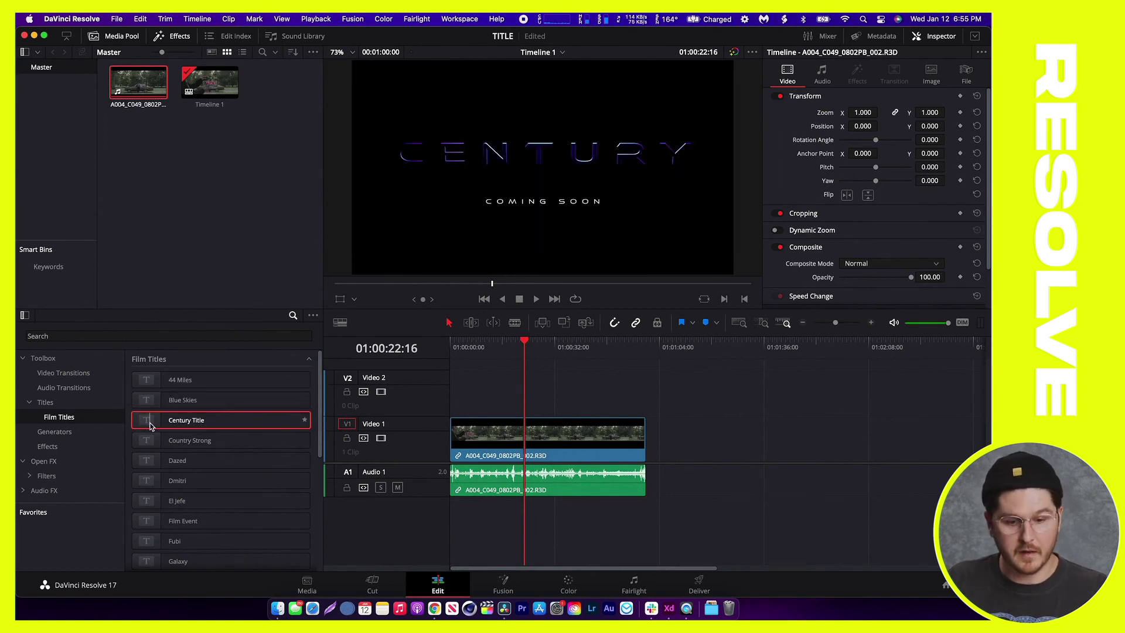
click(147, 440)
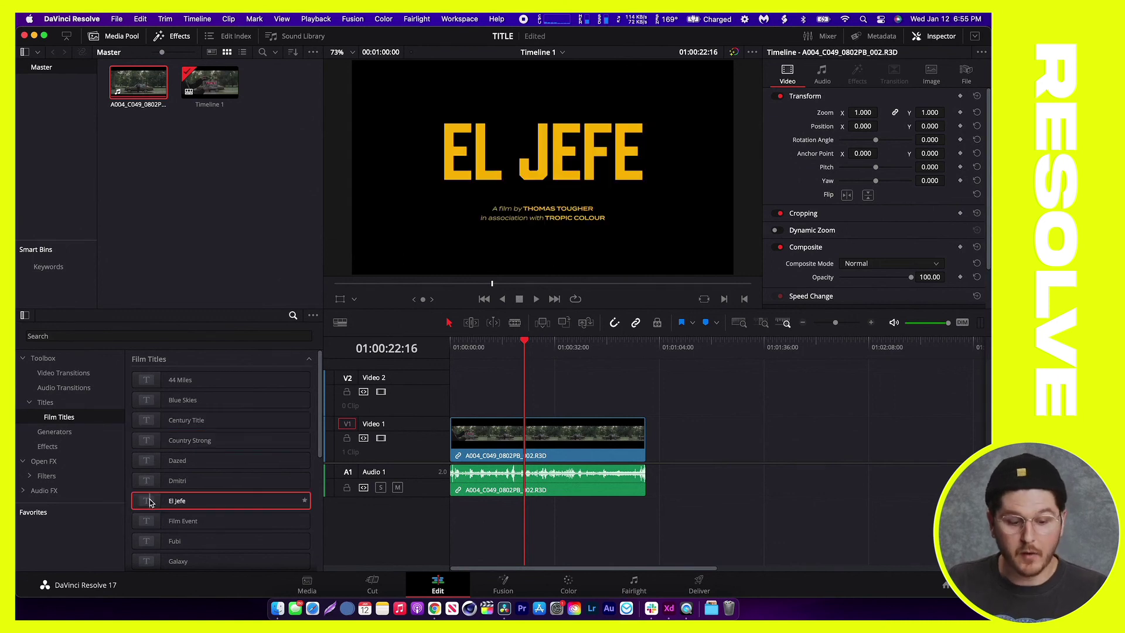
drag(150, 502, 530, 408)
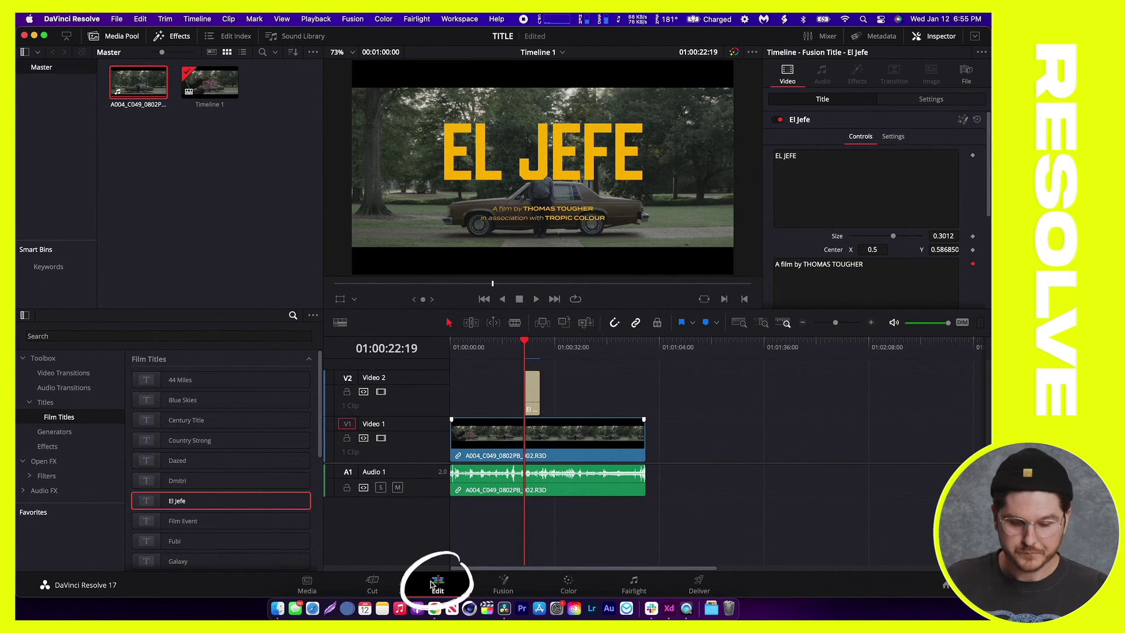
drag(526, 341, 531, 344)
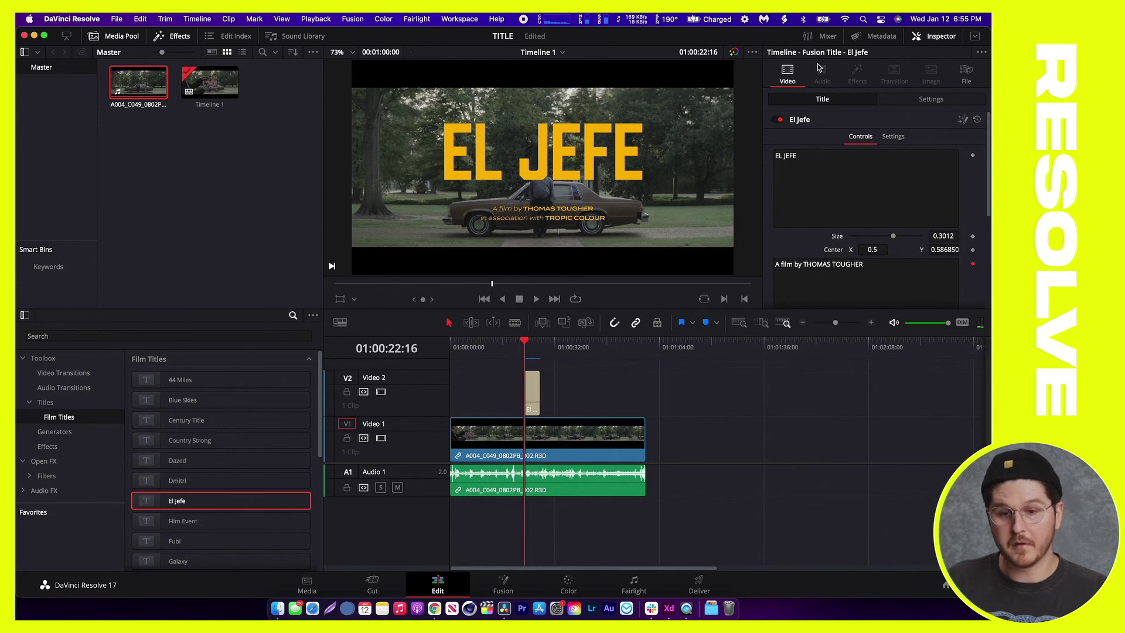
- Replace the main title text EL JEFE with THE LAST ROAD, one word per line
triple_click(828, 166)
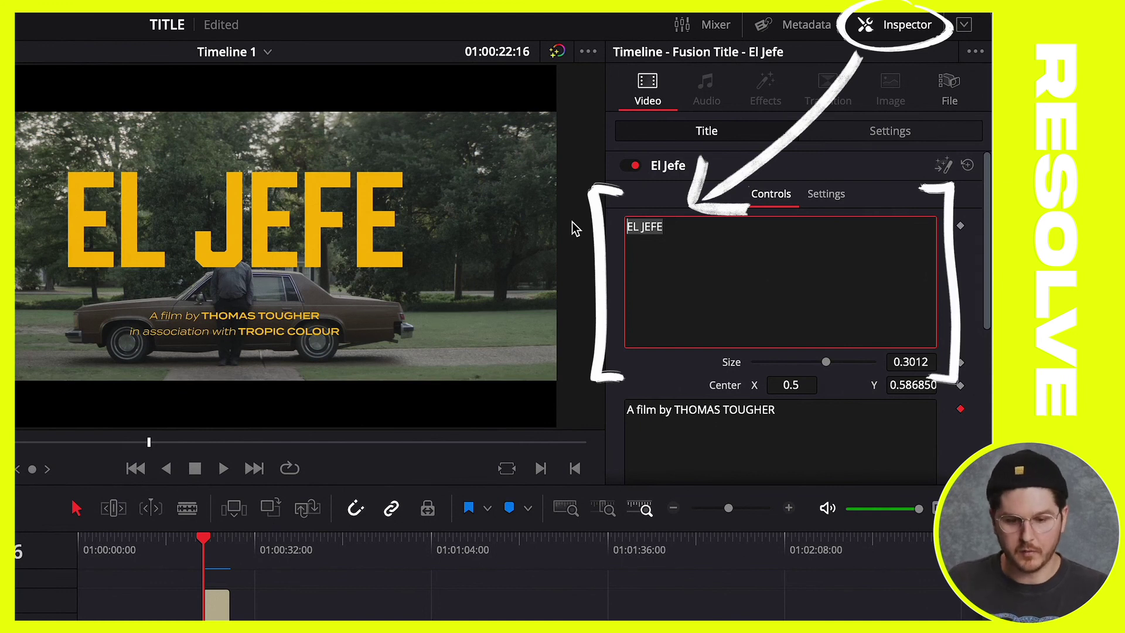
text(THE )
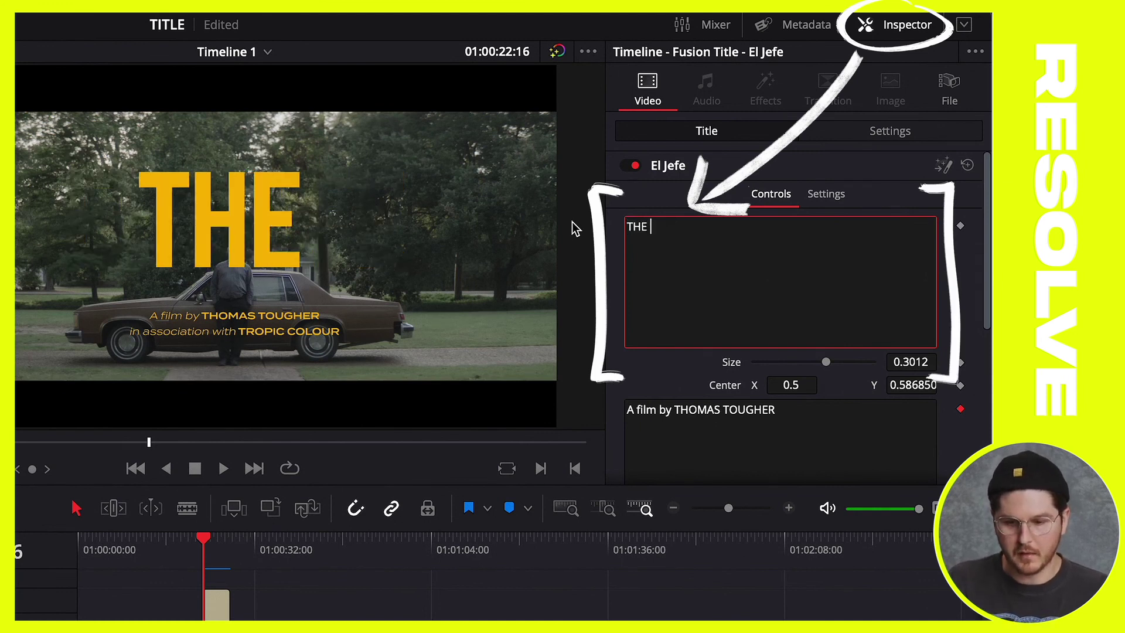
text(LAST ROAD)
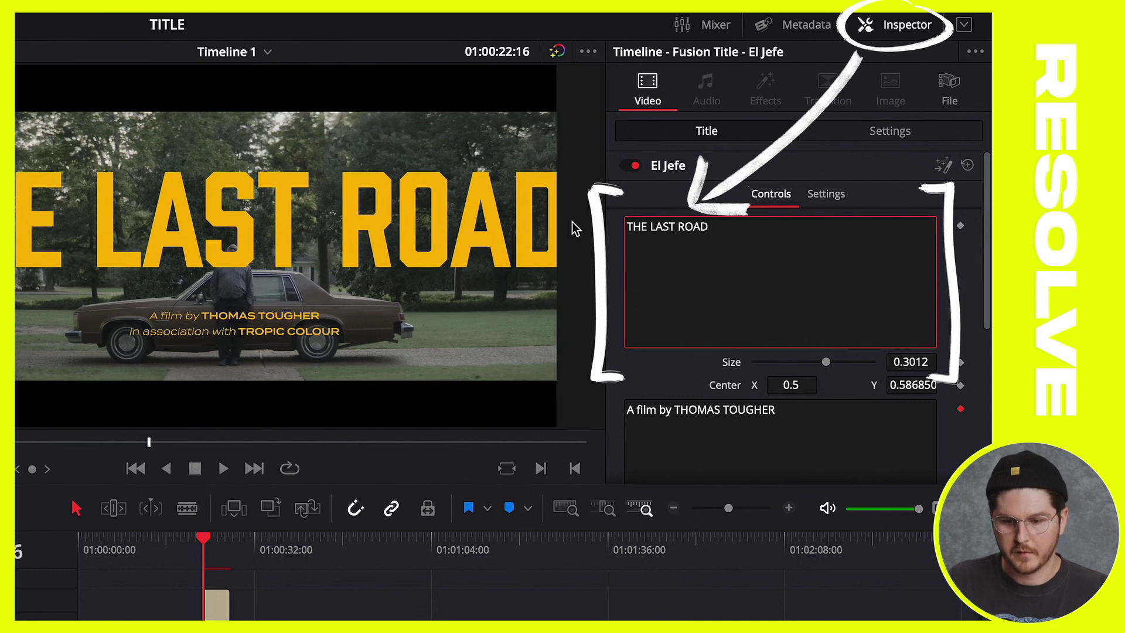
click(651, 227)
key(Return)
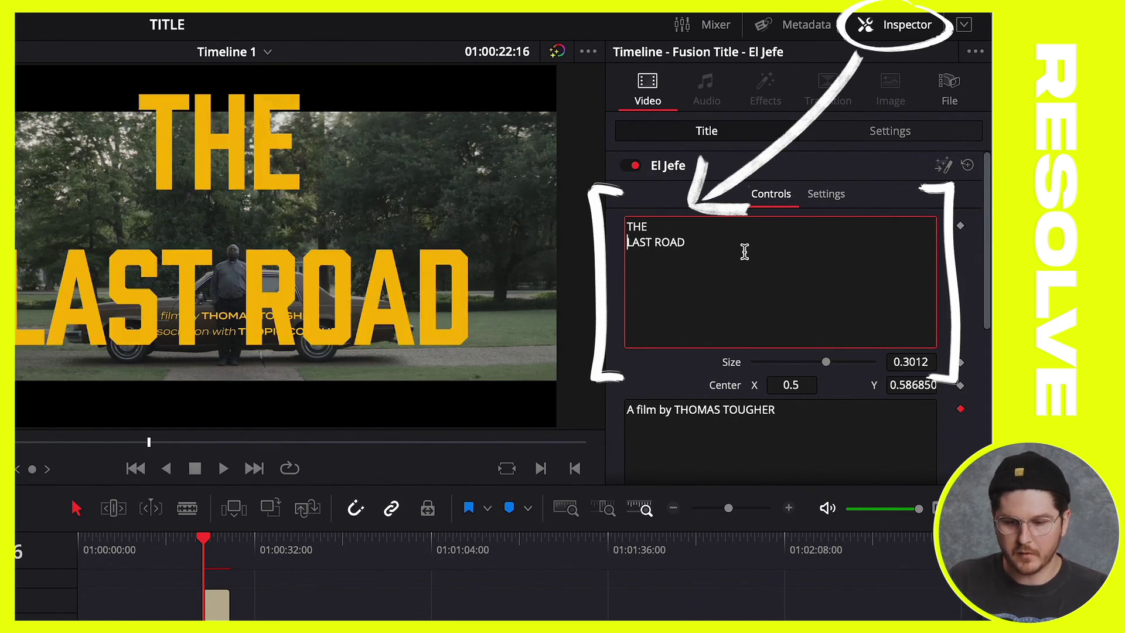
key(Return)
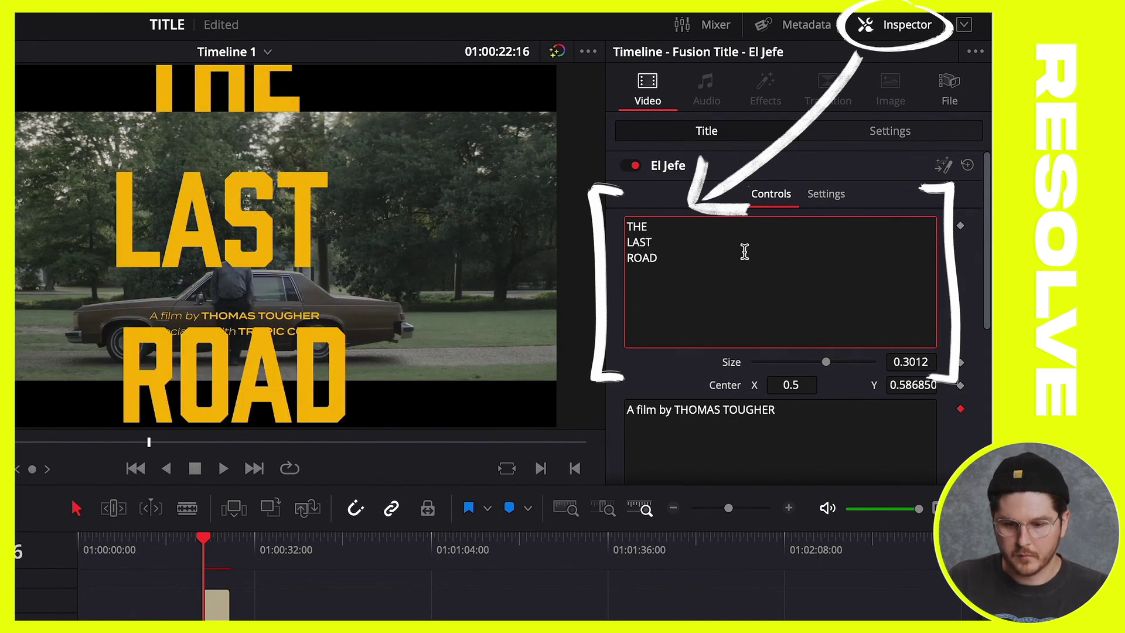
key(ctrl+a)
click(818, 268)
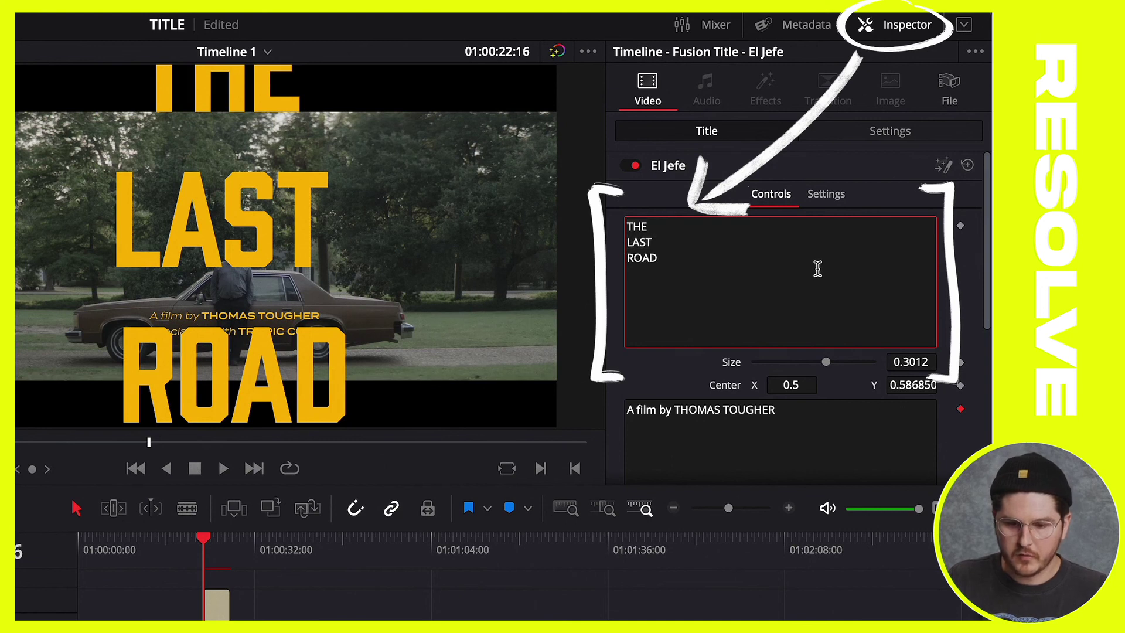
- Join the three title words back onto a single line and set the main title's size to 0.1929
mouse_move(987, 205)
mouse_down()
mouse_move(967, 319)
mouse_move(980, 194)
mouse_up()
drag(827, 361, 786, 364)
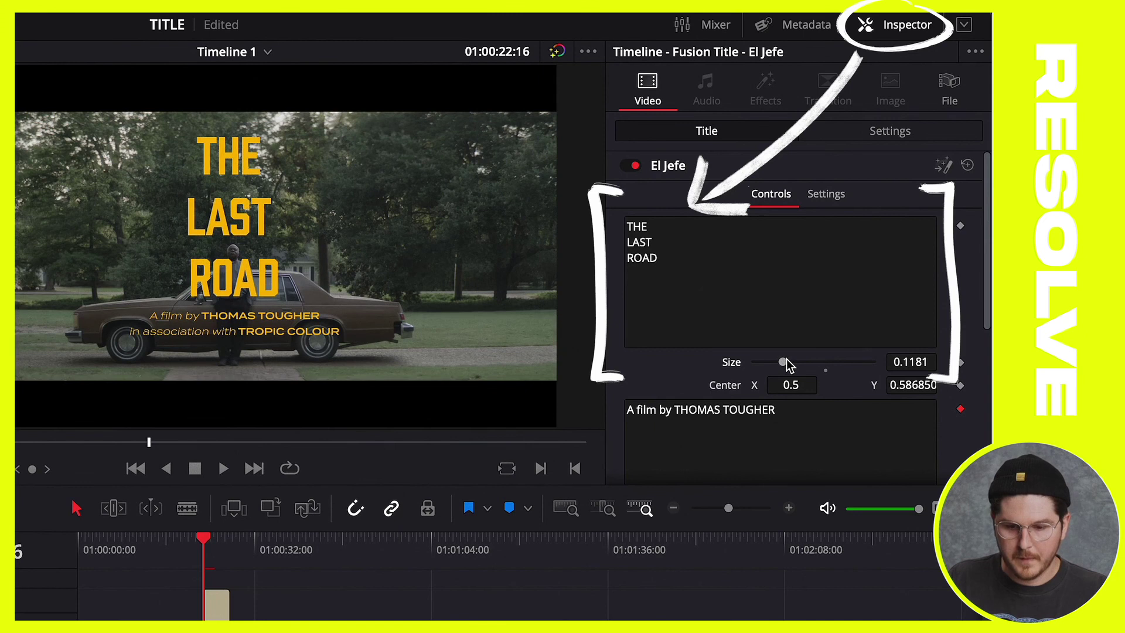
click(635, 242)
key(BackSpace)
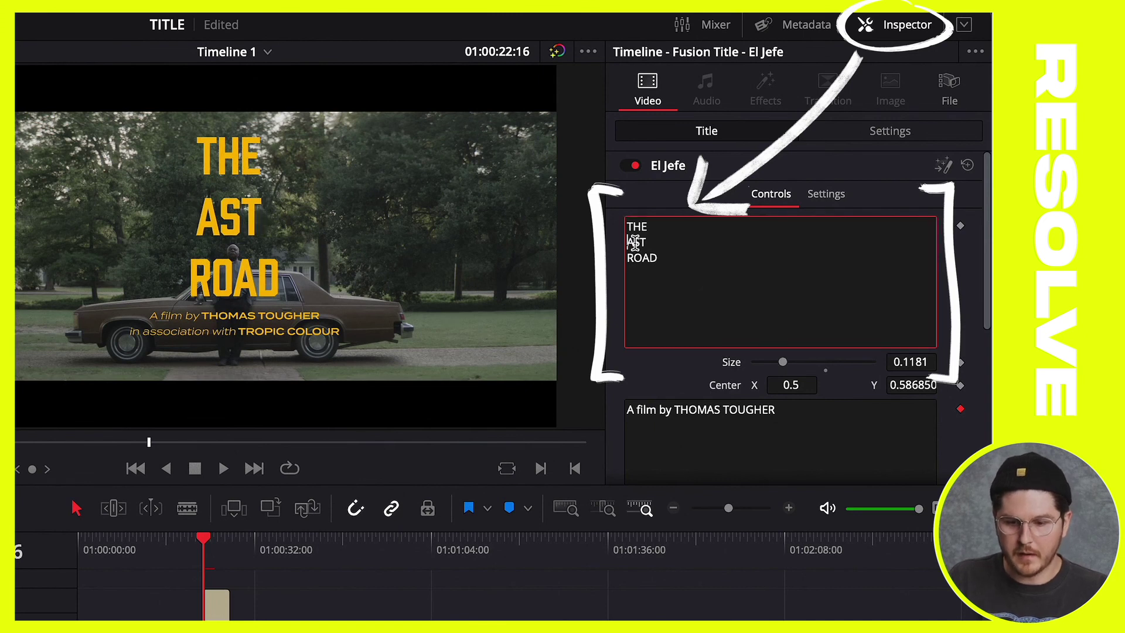
key(BackSpace)
text(l)
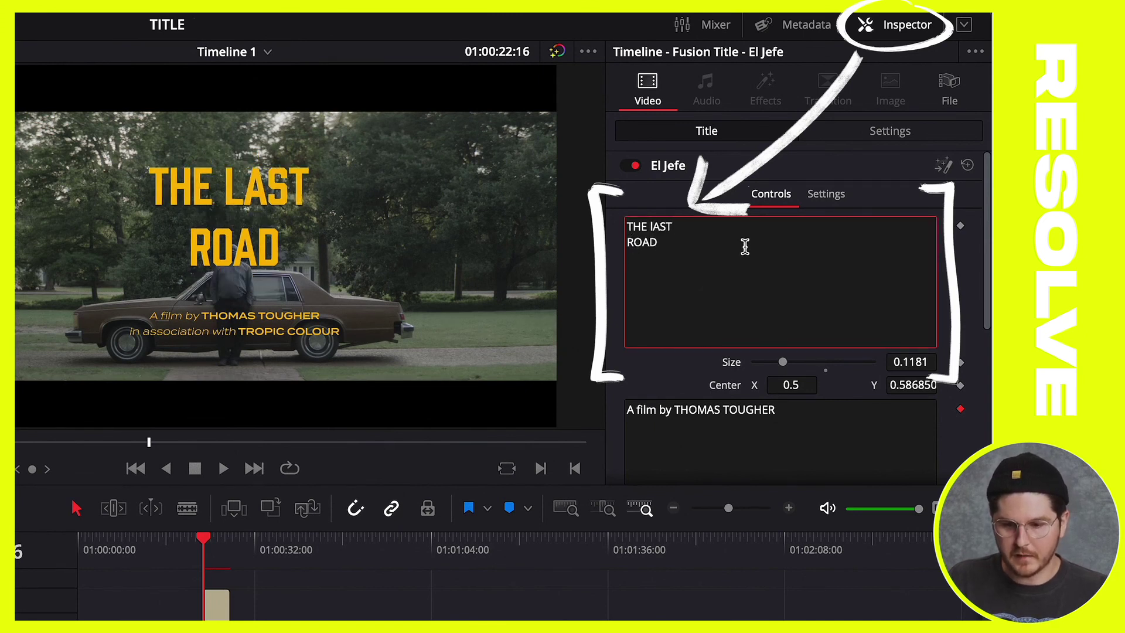
key(BackSpace)
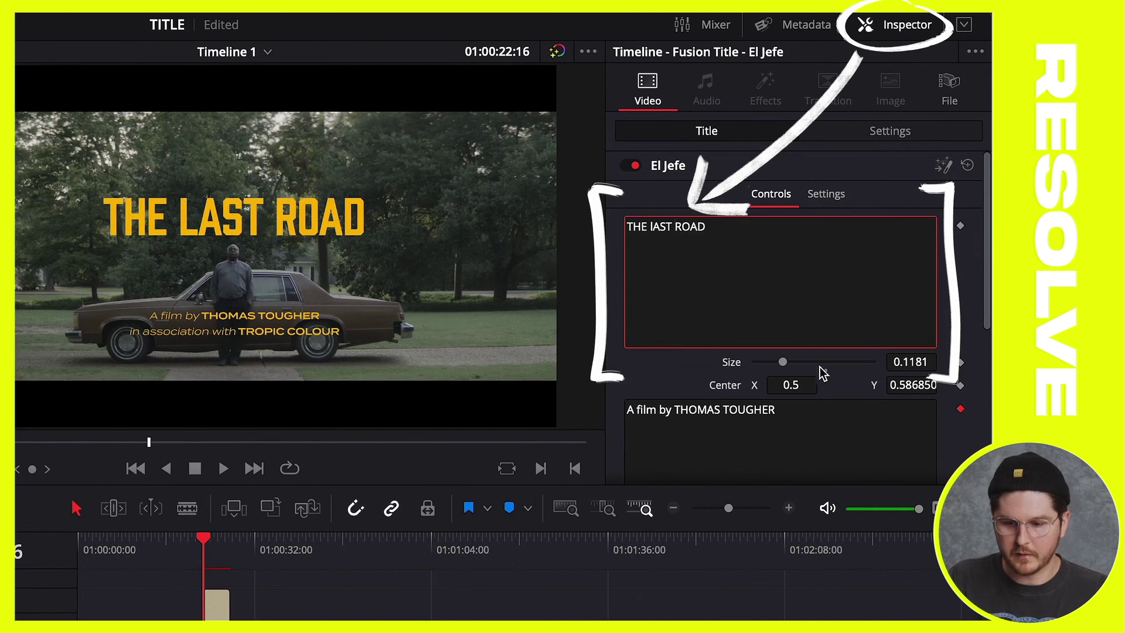
drag(789, 363, 806, 363)
- Replace the person's name in the "A film by" credit line with Tropic Colour
drag(989, 212, 986, 259)
click(819, 324)
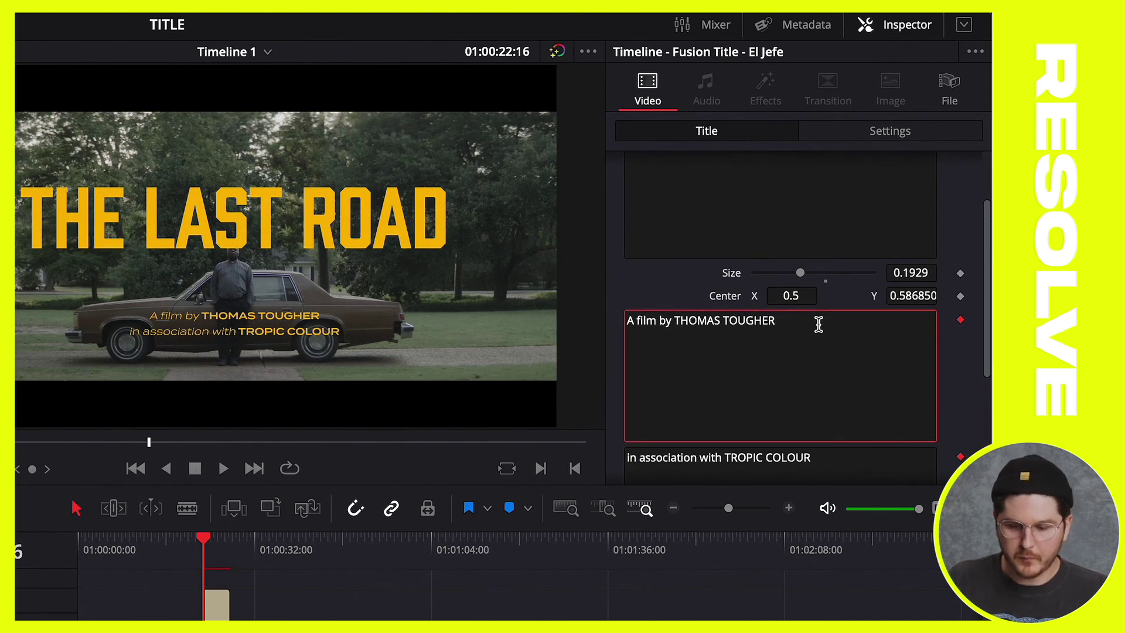
drag(819, 324, 674, 321)
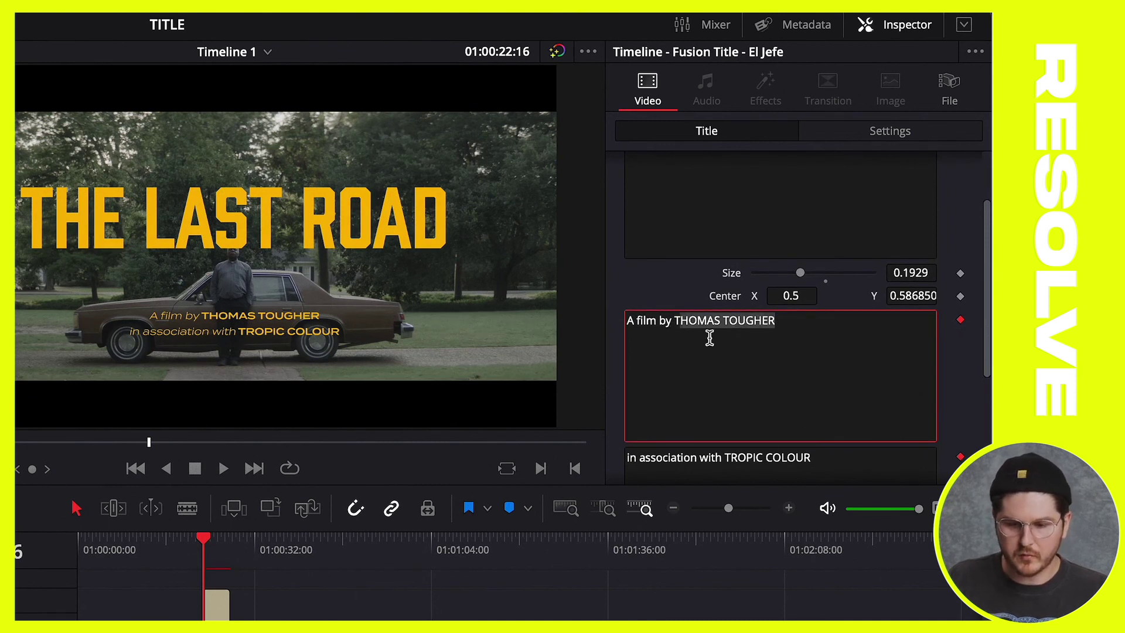
key(Right)
drag(806, 316, 678, 317)
key(BackSpace)
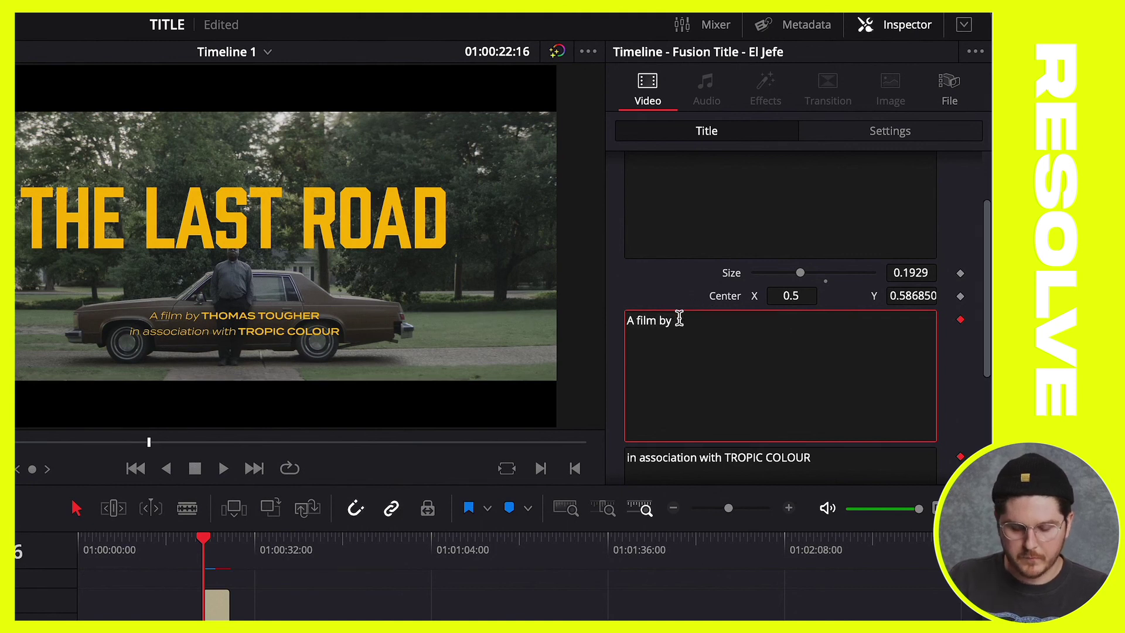
text(Tropic Colour)
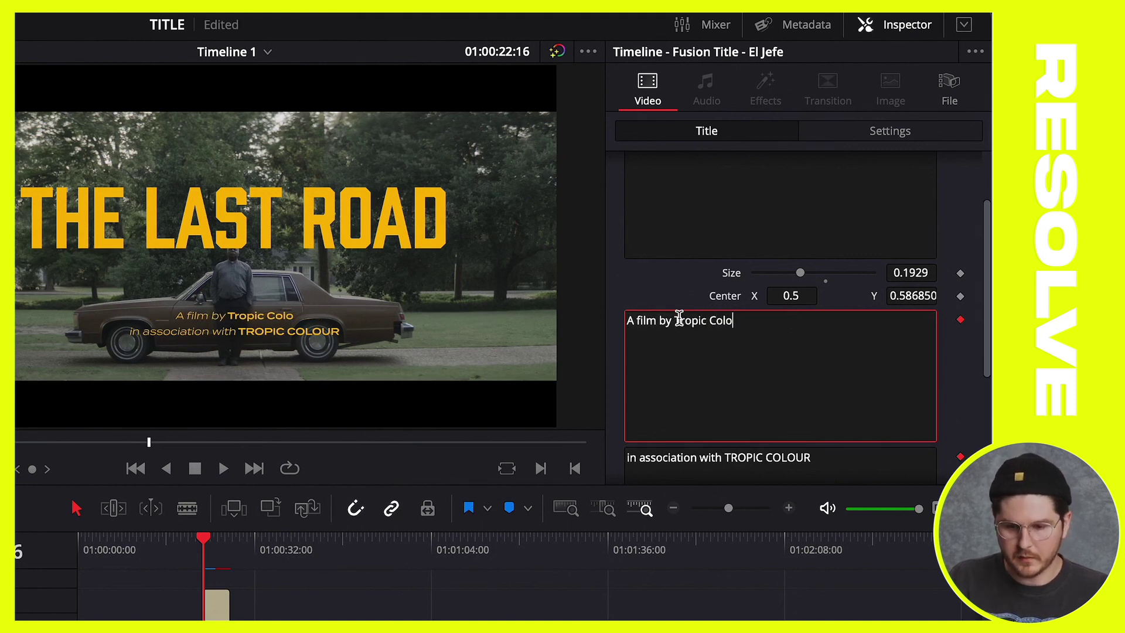